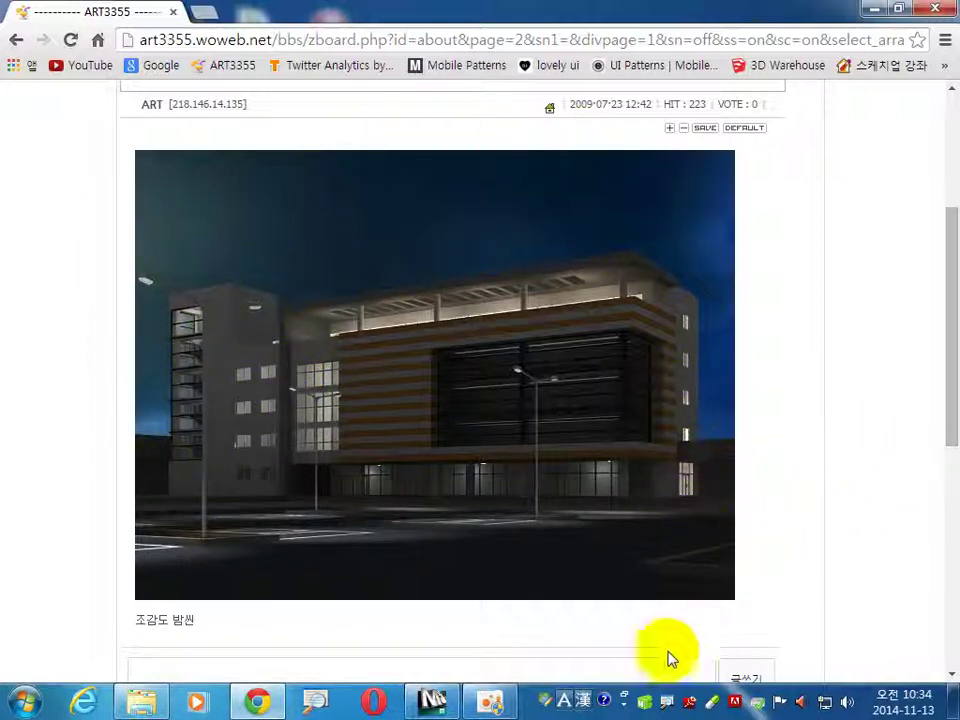
Step: Switch from the Chrome night reference render back to the 조감도.max scene in 3ds Max
{"action": "left_click", "coordinate": [437, 700]}
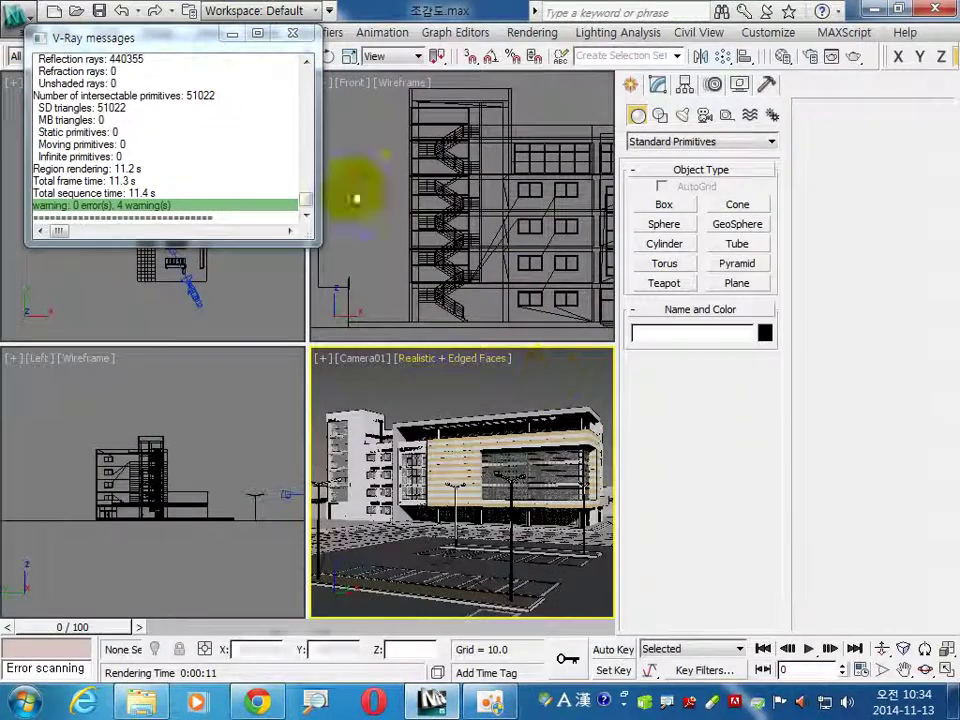
Step: Dismiss the V-Ray messages and set the Environment background colour to RGB 8, 8, 8
{"action": "left_click", "coordinate": [292, 34]}
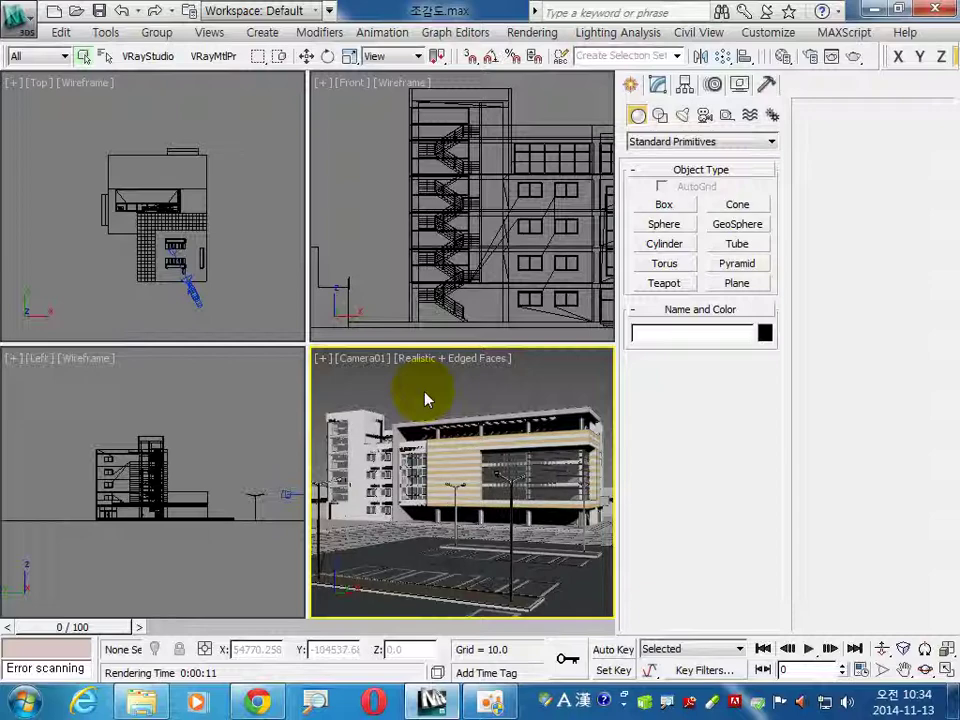
{"action": "left_click", "coordinate": [532, 33]}
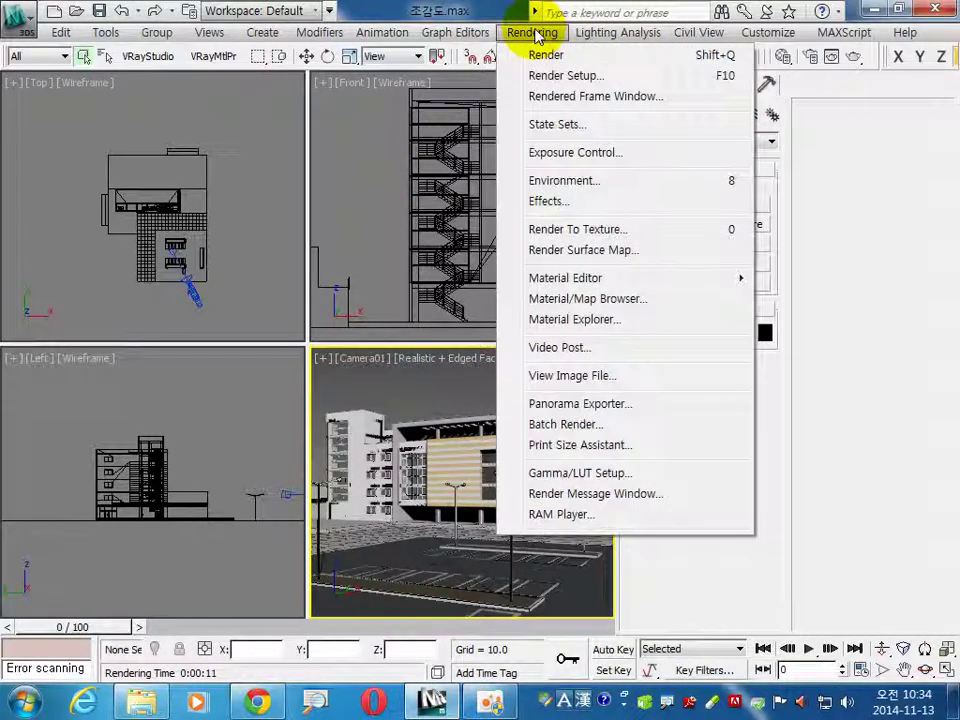
{"action": "left_click", "coordinate": [557, 181]}
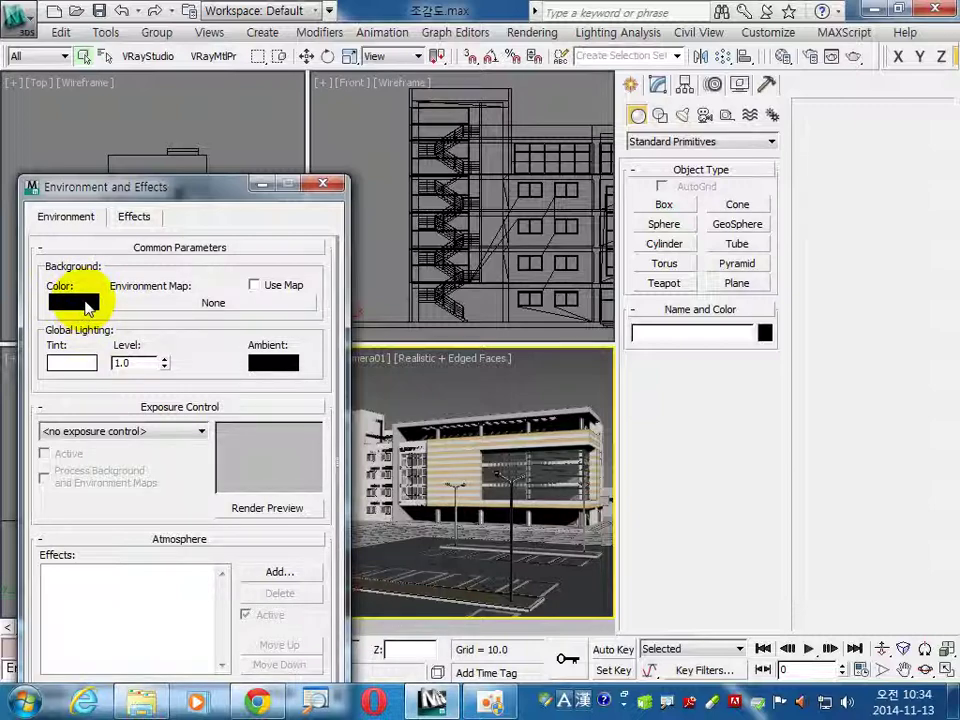
{"action": "left_click", "coordinate": [87, 304]}
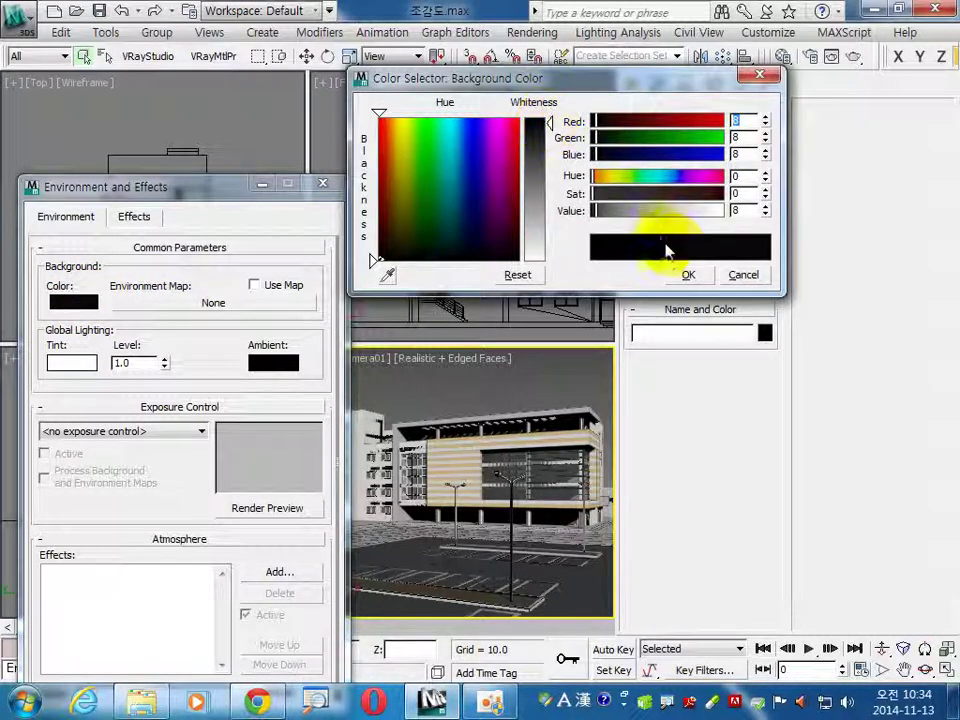
{"action": "left_click", "coordinate": [688, 279]}
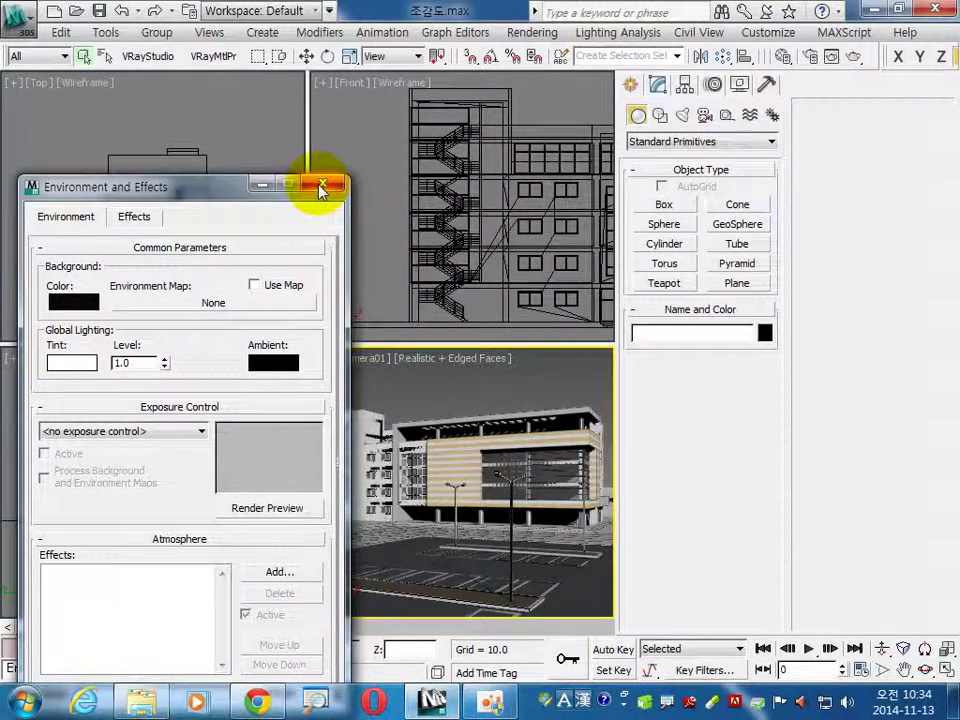
{"action": "left_click", "coordinate": [322, 184]}
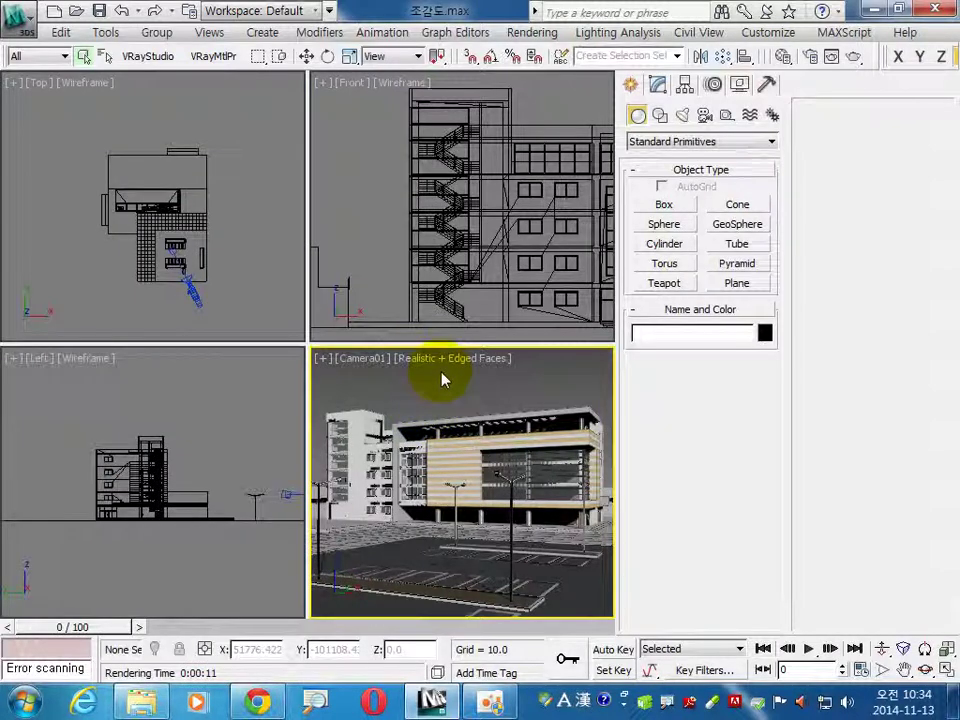
Step: In Render Setup, check the 320×240 output size, then review the V-Ray and GI settings
{"action": "key", "text": "F10"}
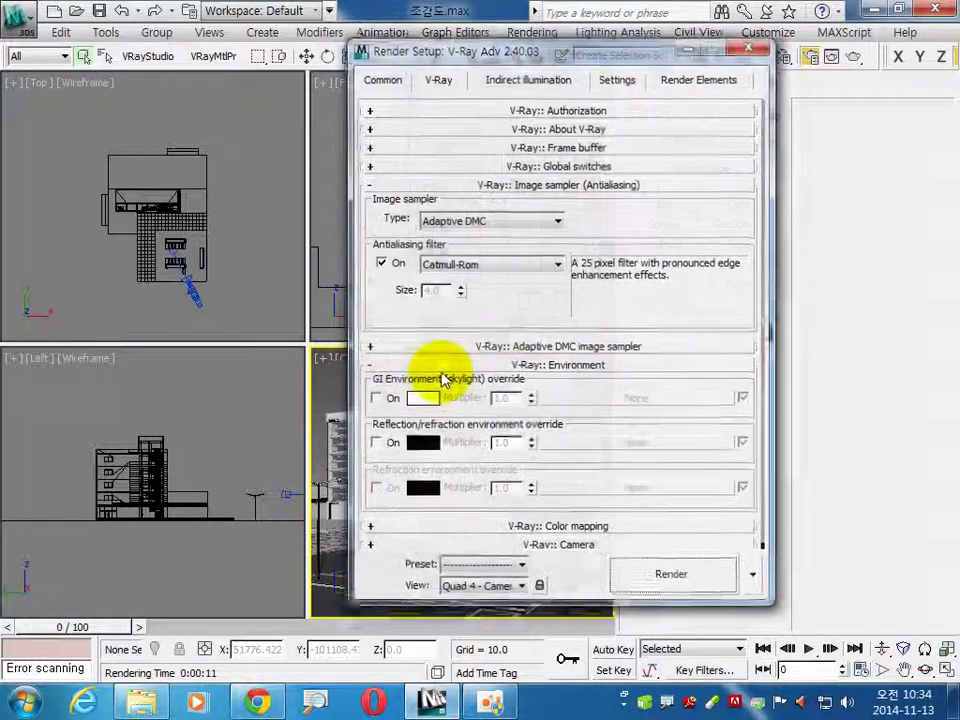
{"action": "left_click", "coordinate": [381, 78]}
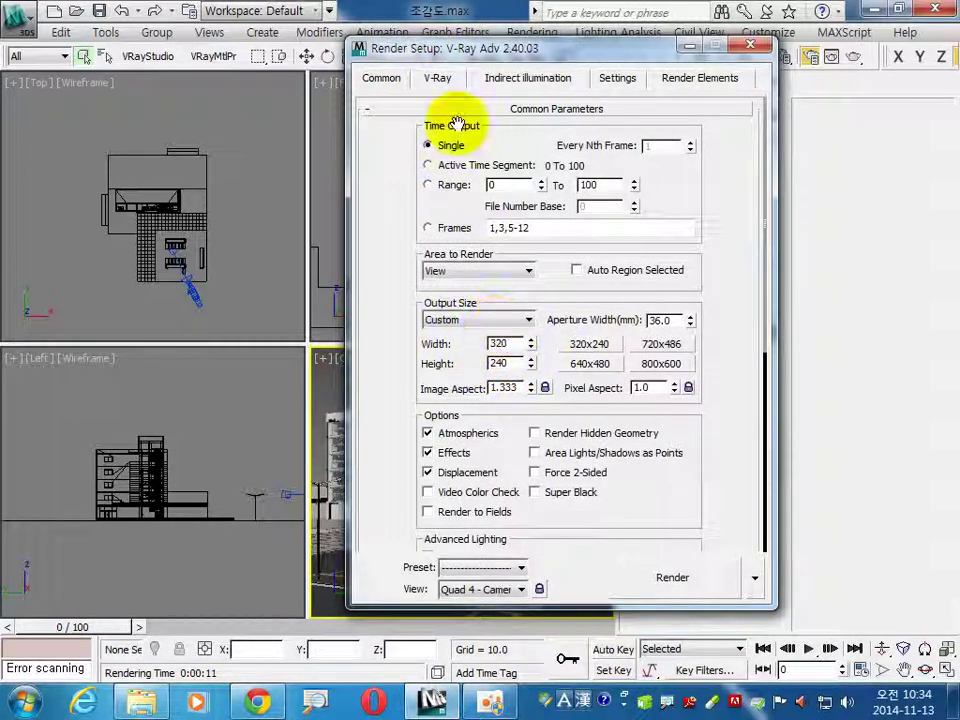
{"action": "left_click", "coordinate": [437, 78]}
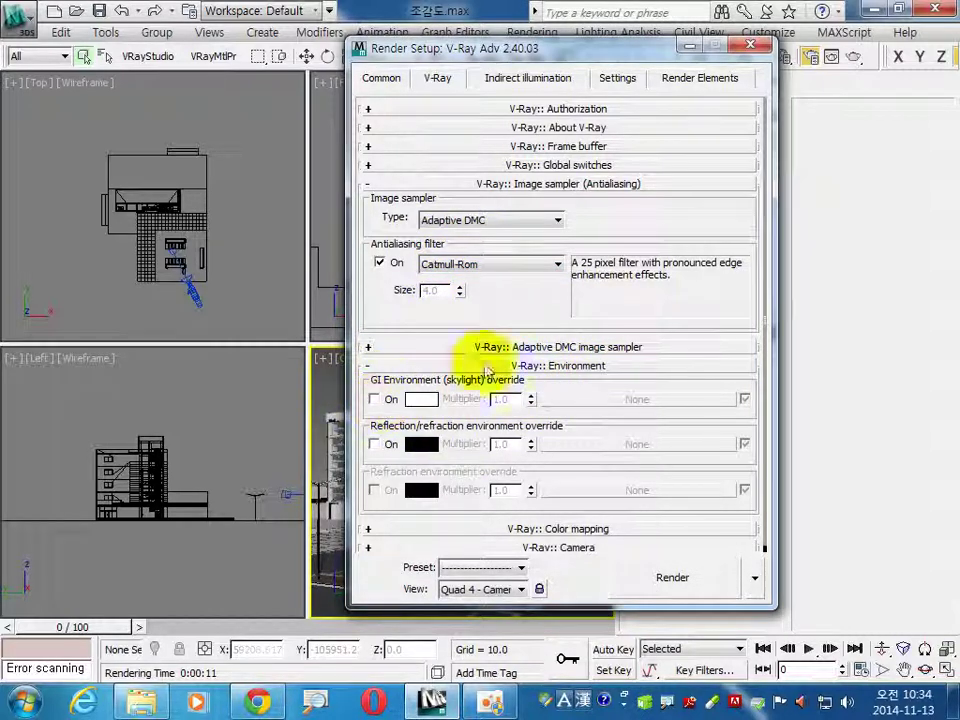
{"action": "left_click", "coordinate": [527, 78]}
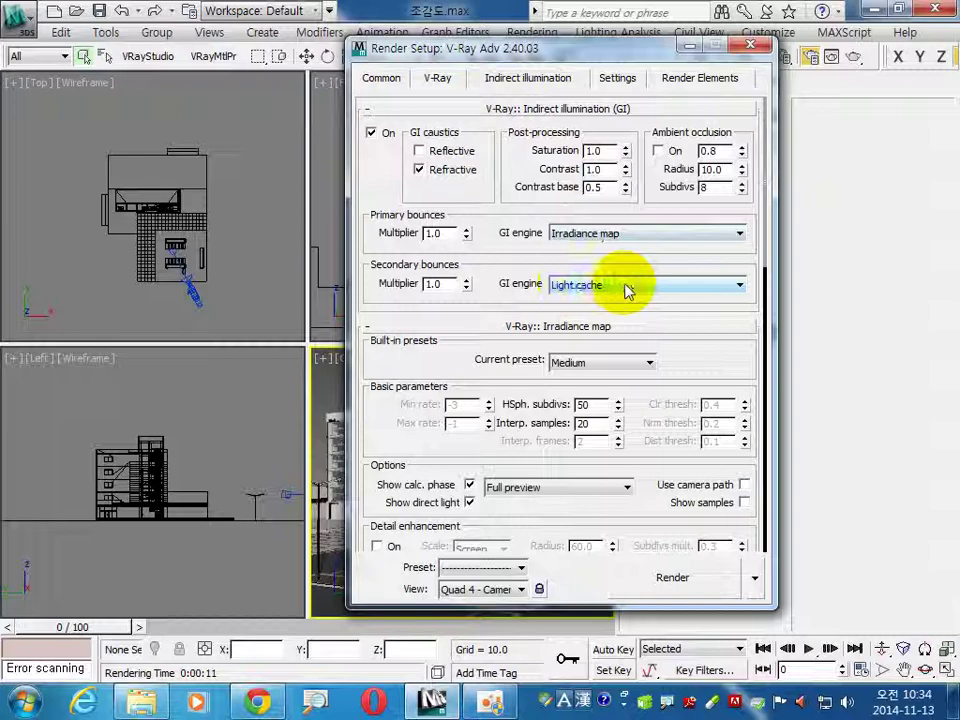
Step: Keep Irradiance map and Light cache at the Medium preset, then launch a test render
{"action": "left_click", "coordinate": [616, 364]}
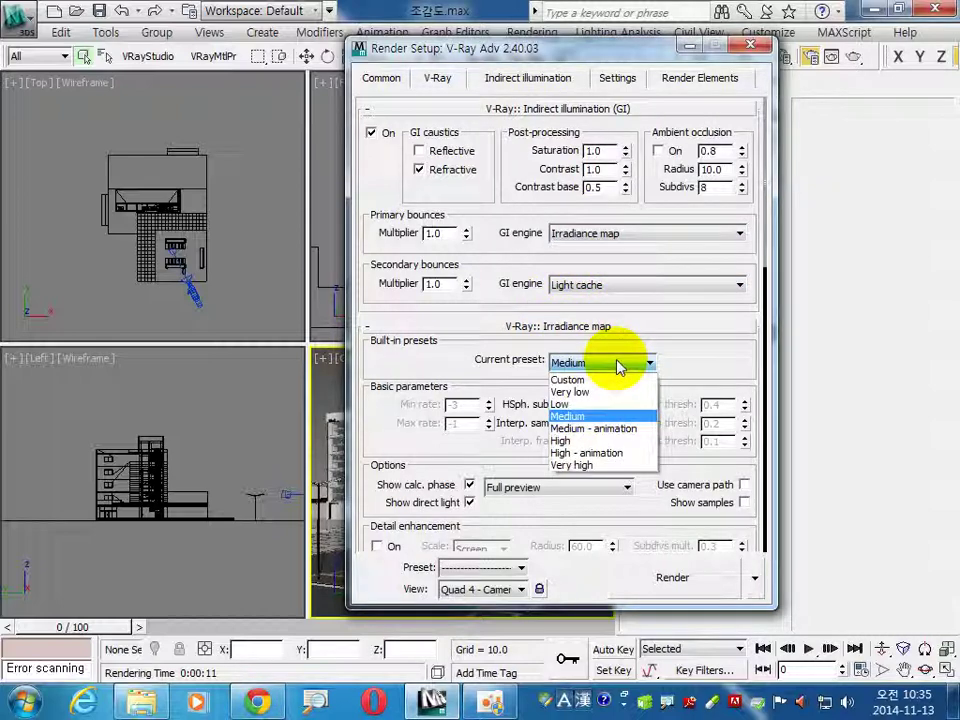
{"action": "left_click", "coordinate": [600, 415]}
{"action": "left_click_drag", "start_coordinate": [690, 360], "coordinate": [692, 92]}
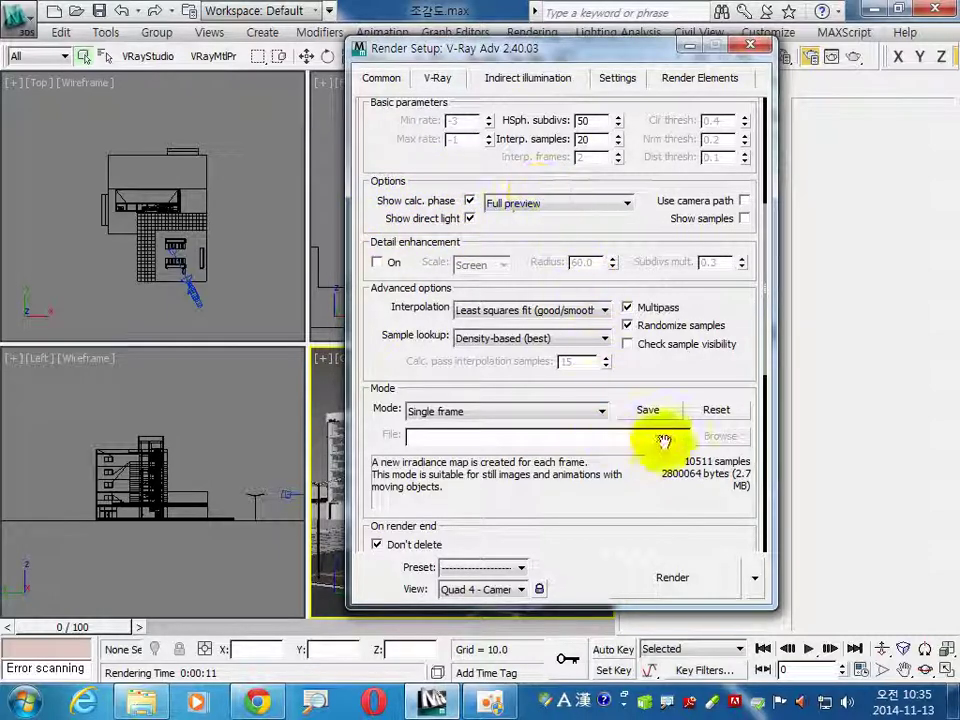
{"action": "left_click_drag", "start_coordinate": [637, 488], "coordinate": [615, 167]}
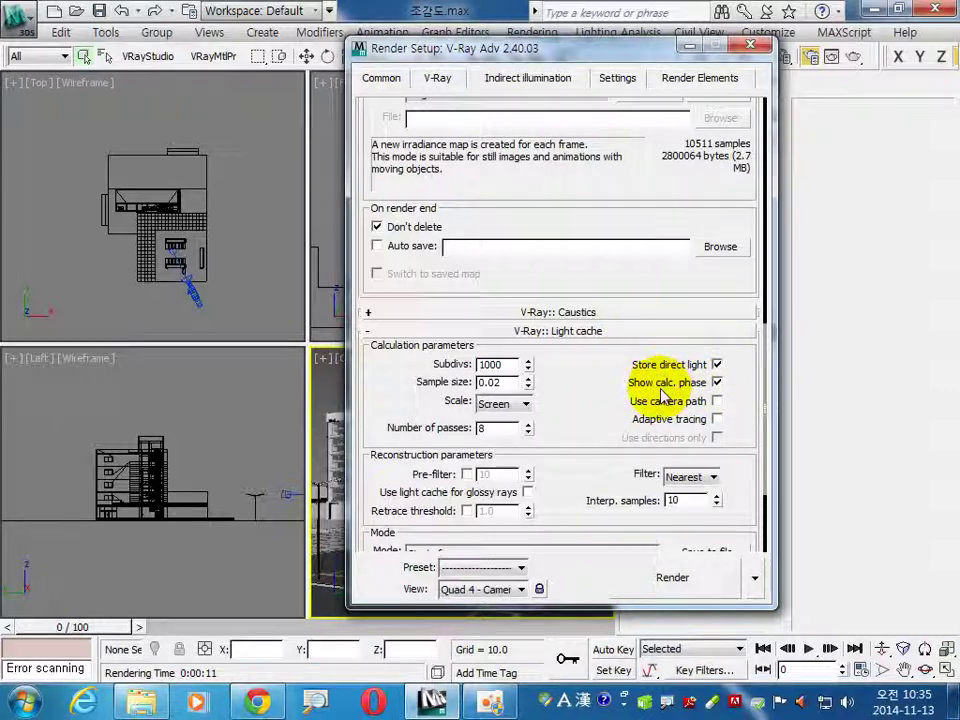
{"action": "left_click", "coordinate": [617, 77]}
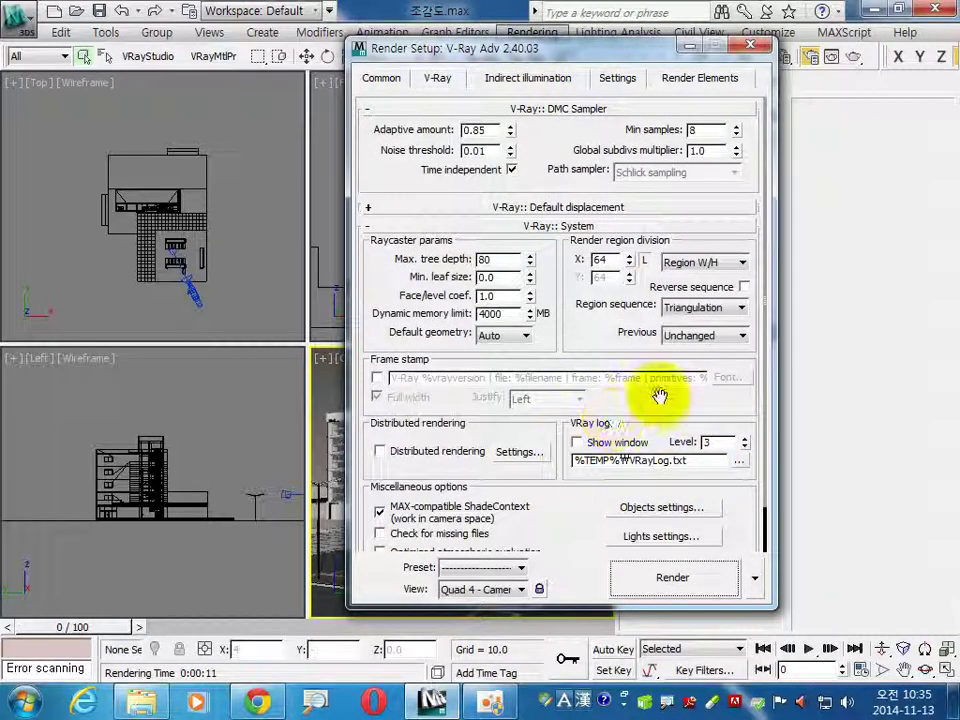
{"action": "left_click", "coordinate": [709, 585]}
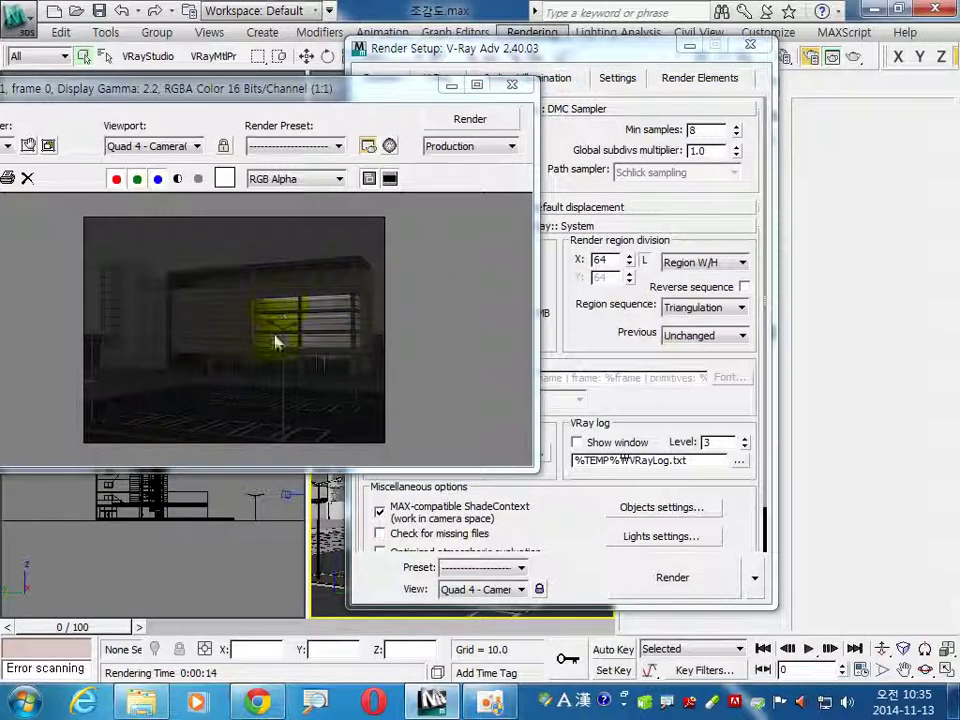
Step: Compare the dark test render with the Chrome night reference image
{"action": "key", "text": "alt+Tab"}
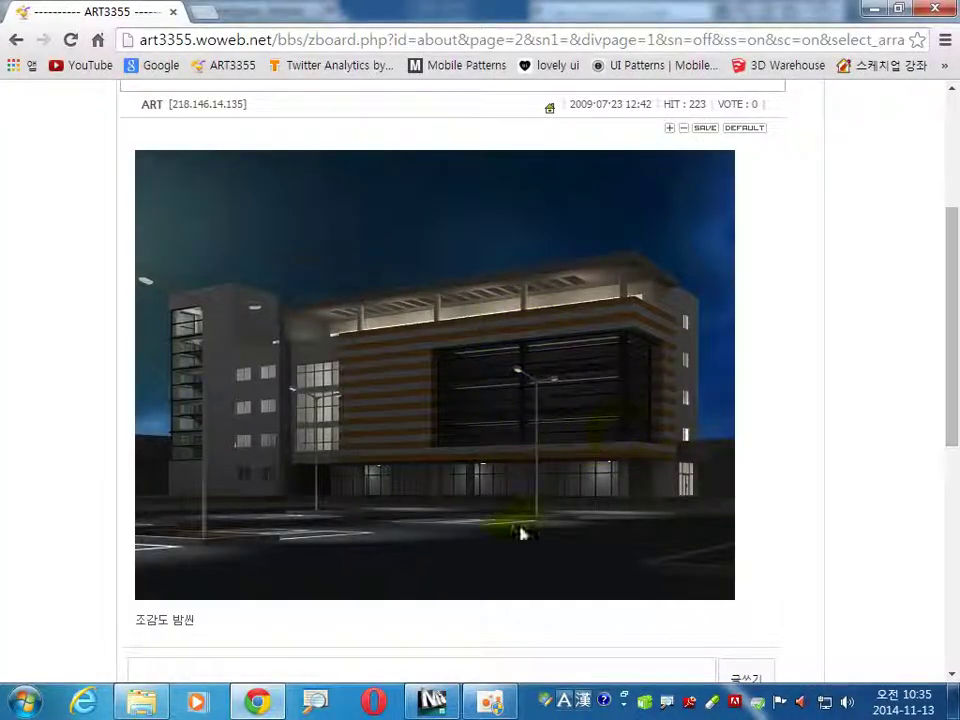
{"action": "left_click", "coordinate": [432, 700]}
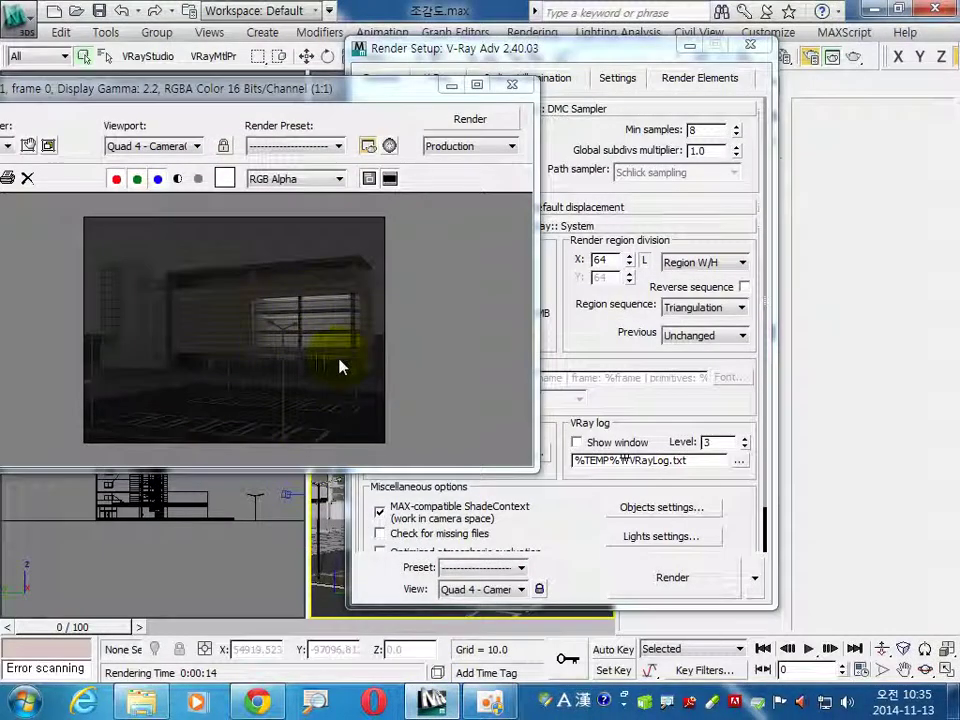
{"action": "left_click", "coordinate": [257, 700]}
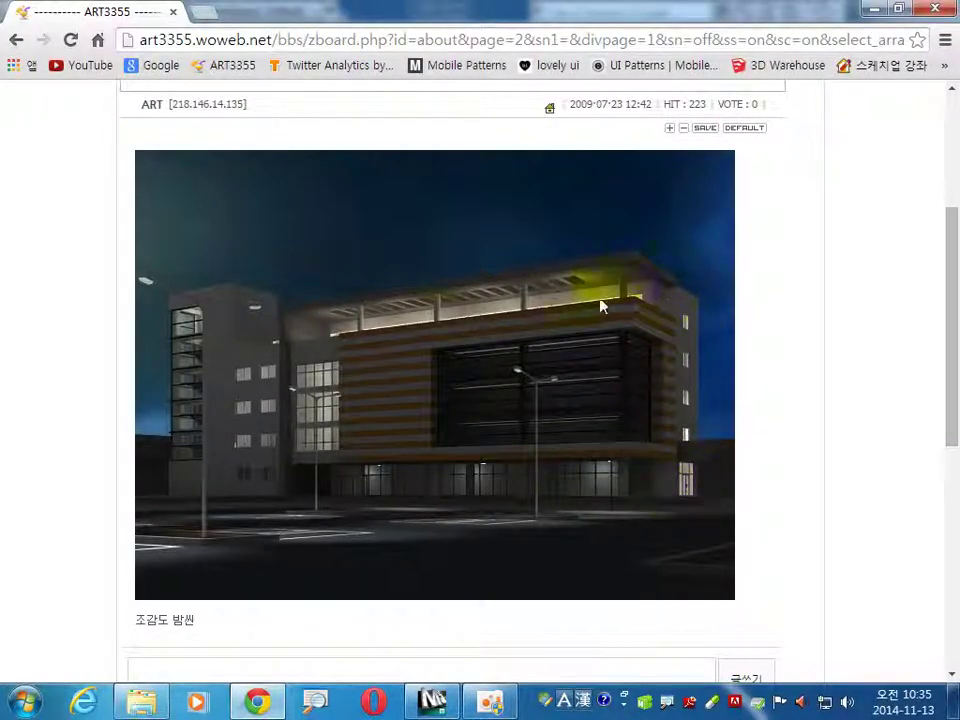
{"action": "left_click", "coordinate": [432, 700]}
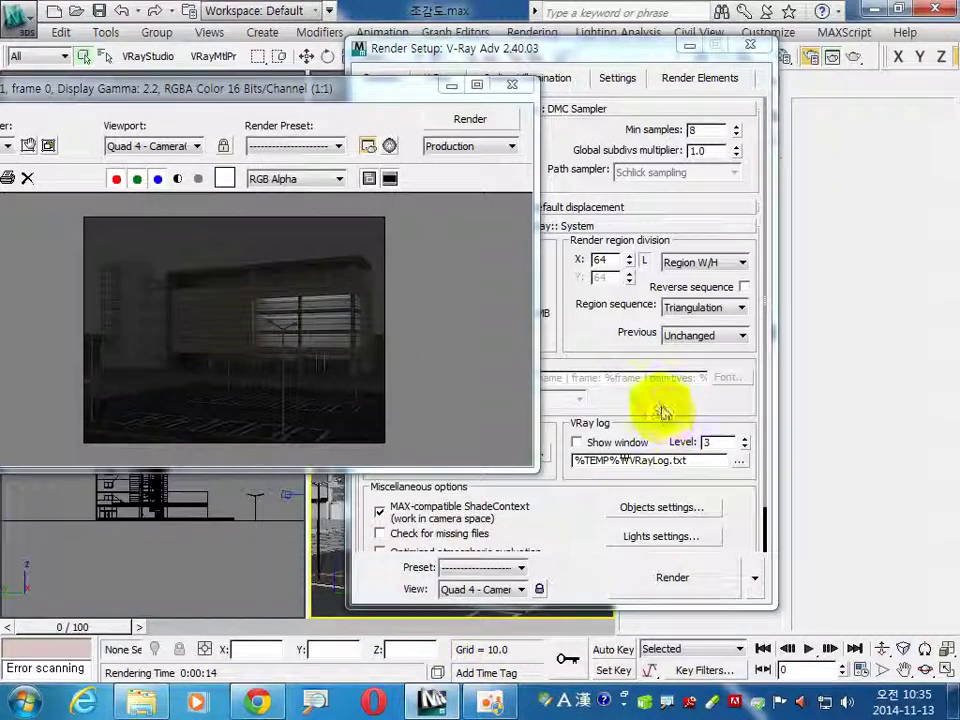
Step: Clone the rendered frame, then close the frame buffer and Render Setup
{"action": "left_click_drag", "start_coordinate": [60, 88], "coordinate": [235, 90]}
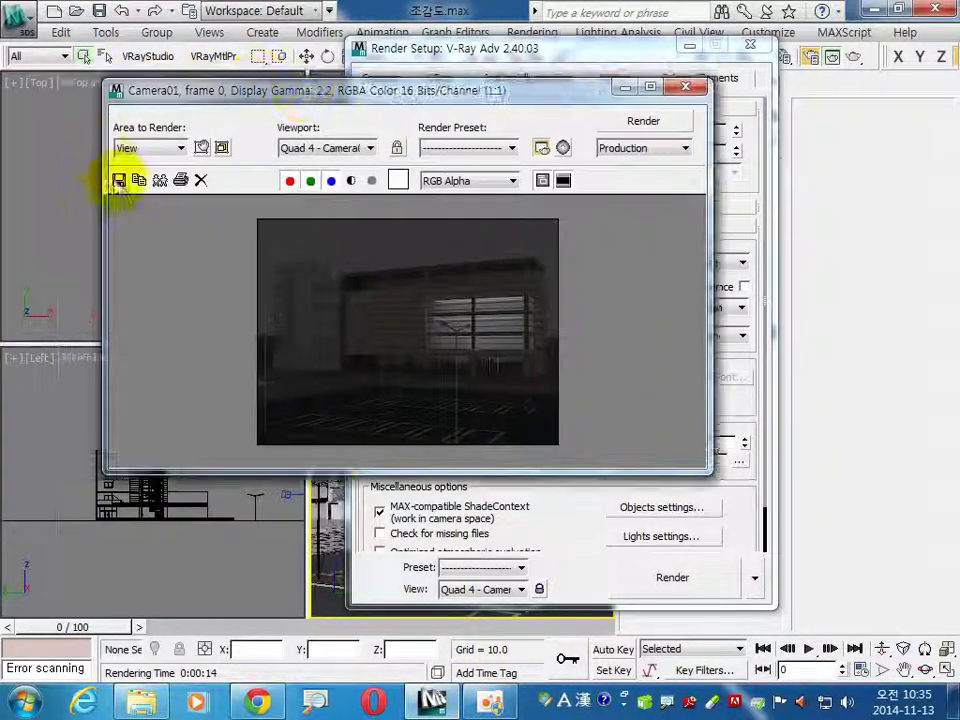
{"action": "left_click", "coordinate": [160, 183]}
{"action": "left_click", "coordinate": [707, 223]}
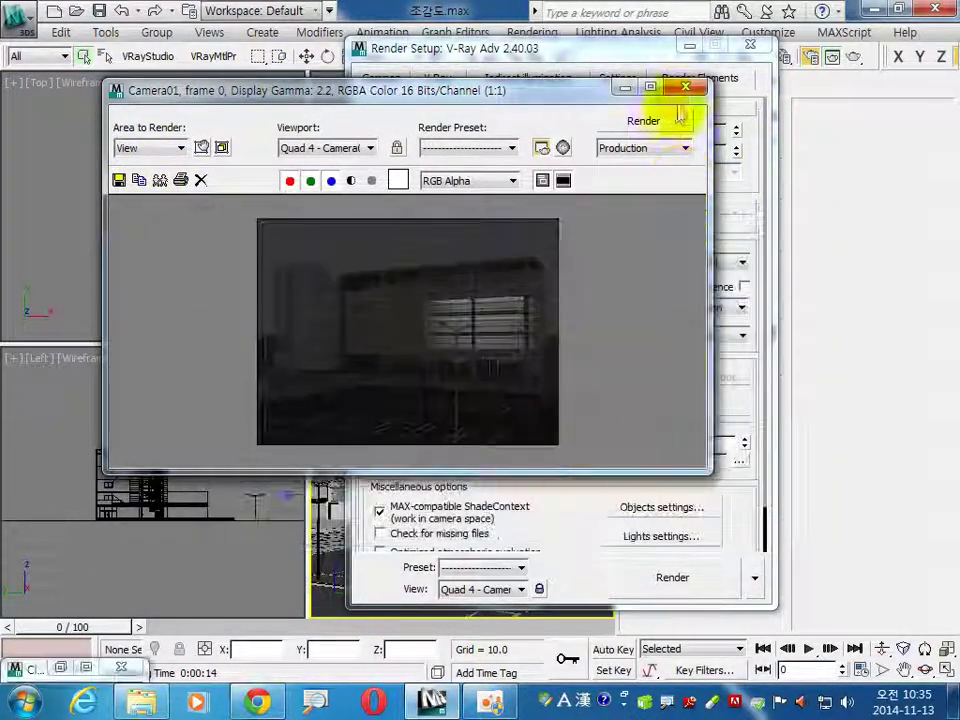
{"action": "left_click", "coordinate": [685, 88]}
{"action": "left_click", "coordinate": [757, 52]}
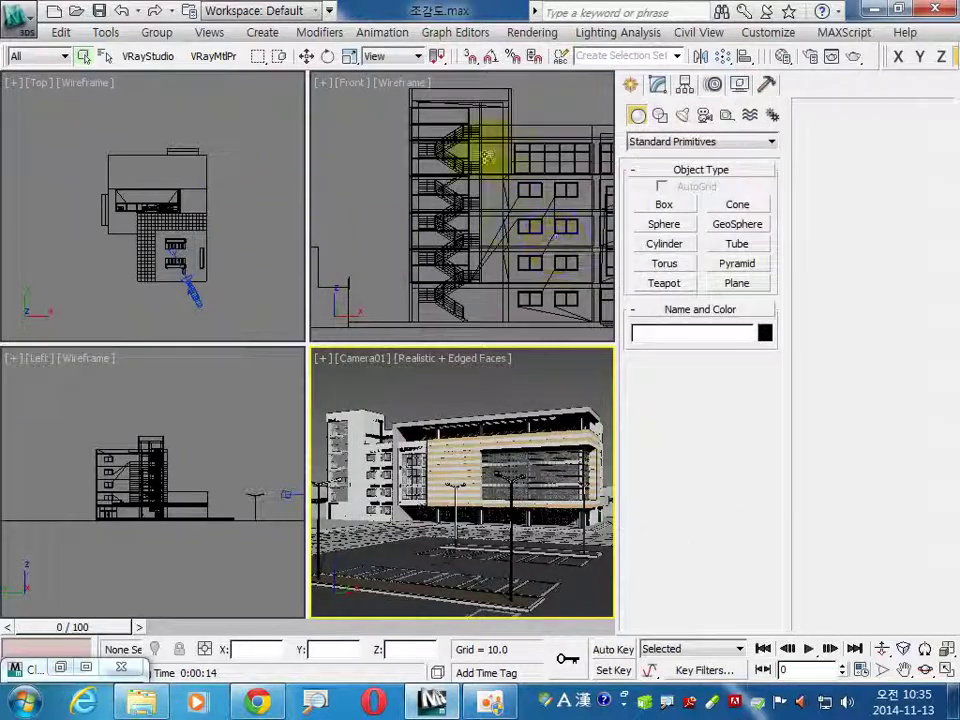
{"action": "left_click", "coordinate": [745, 55]}
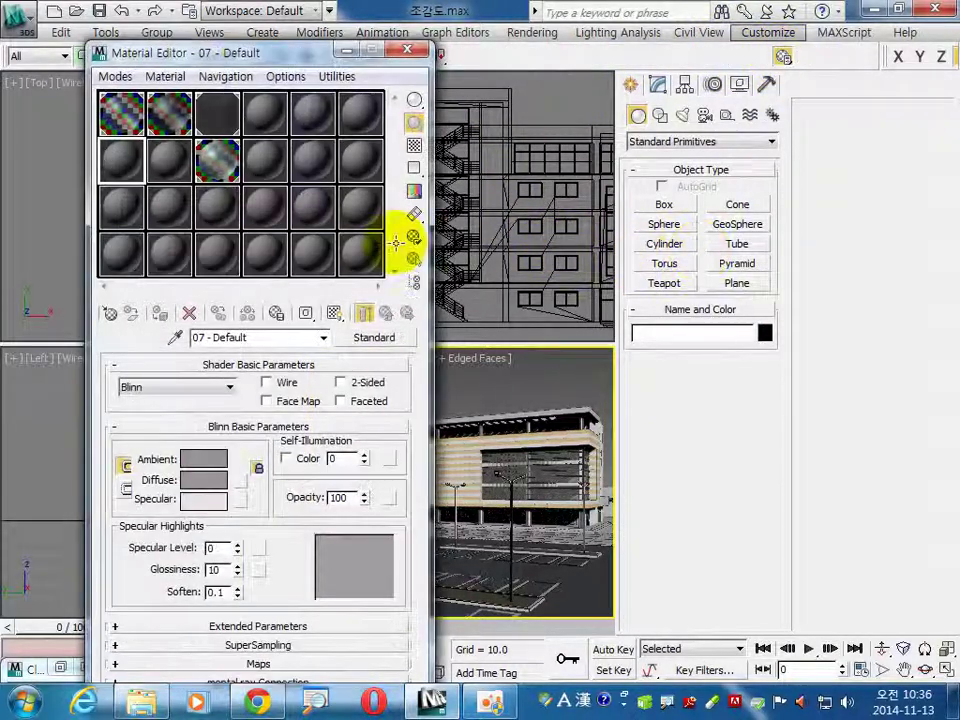
Step: Load the scene material 조명라인 into a Material Editor slot
{"action": "left_click", "coordinate": [111, 314]}
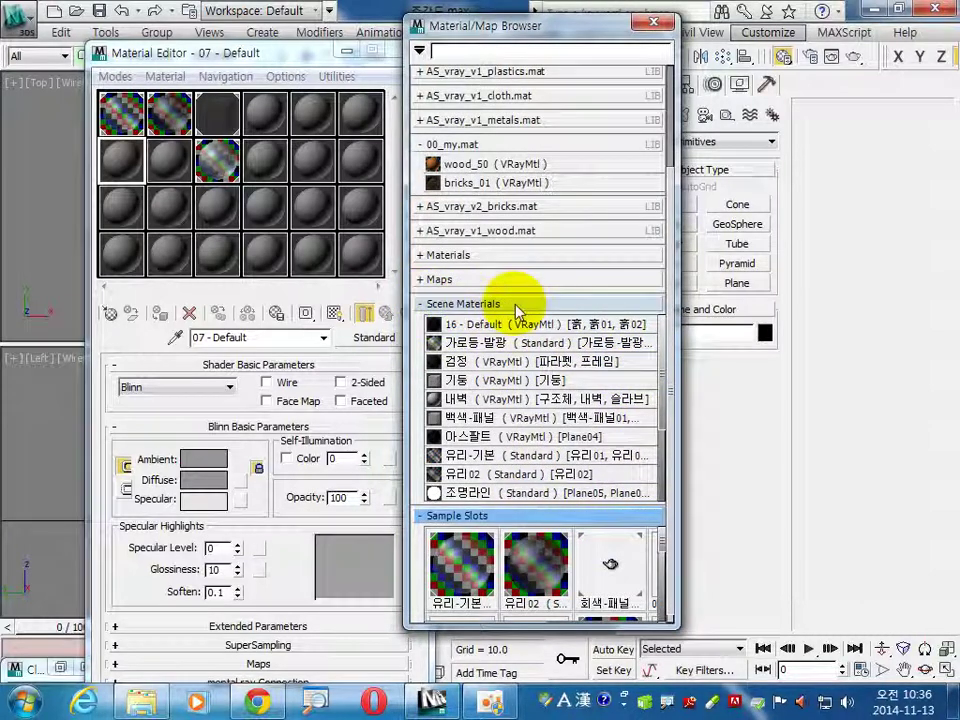
{"action": "scroll", "coordinate": [664, 400], "scroll_direction": "down", "scroll_amount": 2}
{"action": "scroll", "coordinate": [560, 425], "scroll_direction": "down", "scroll_amount": 2}
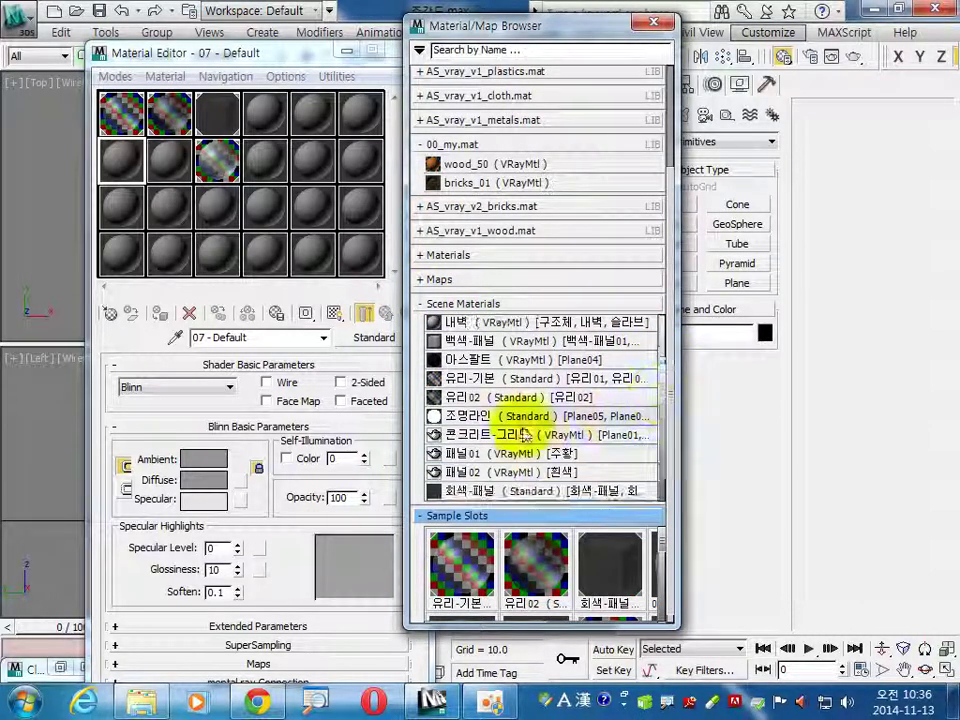
{"action": "double_click", "coordinate": [477, 418]}
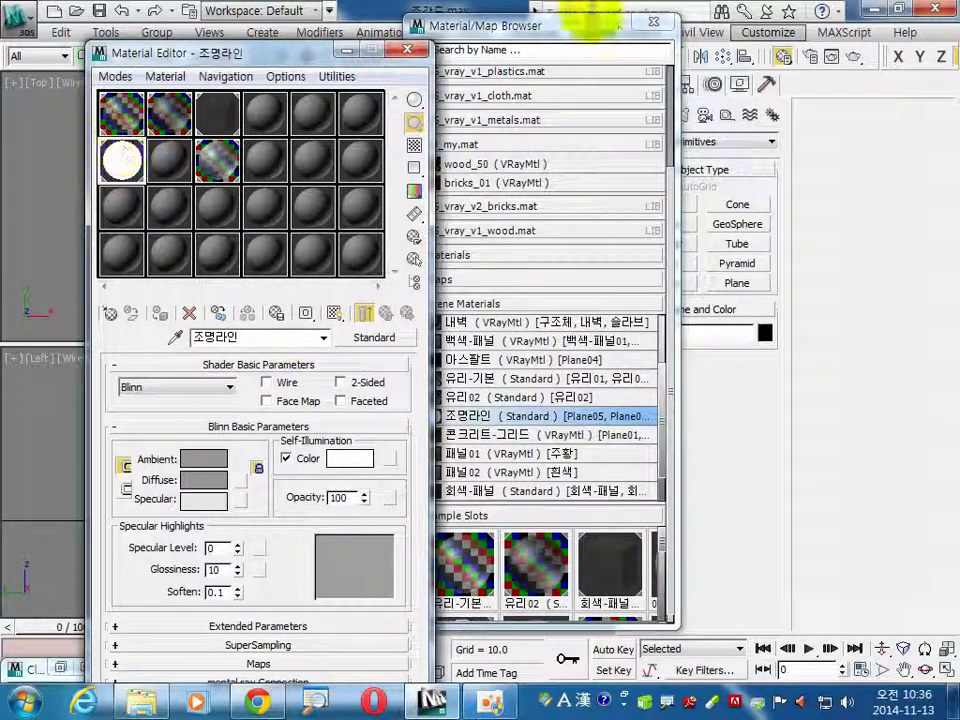
{"action": "left_click", "coordinate": [658, 24]}
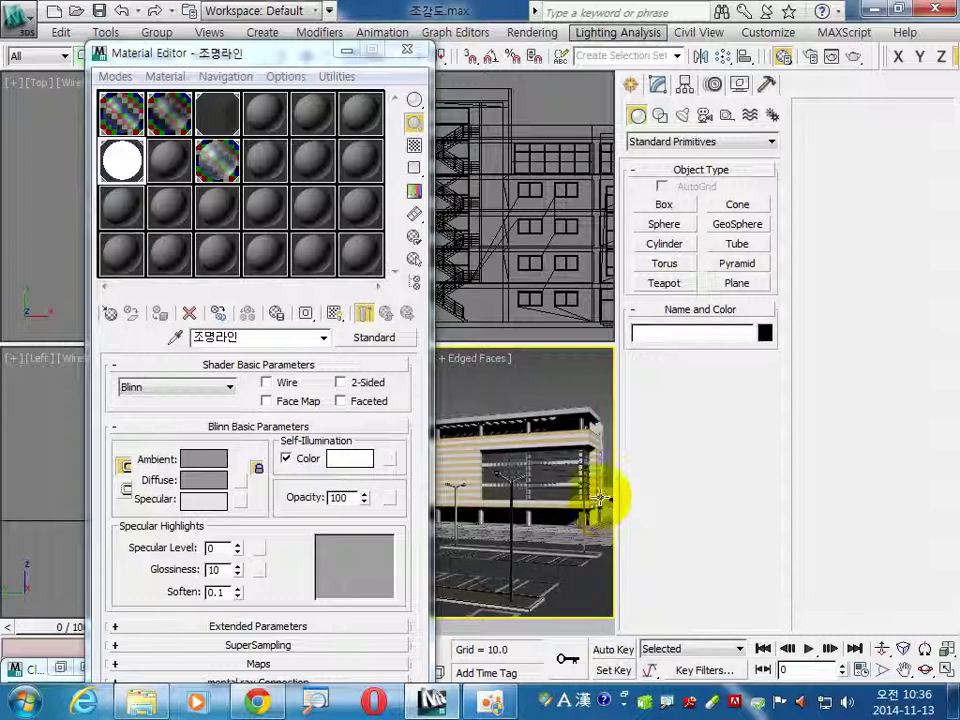
Step: Select 유리06 from the scene list, deselect, and render the camera view
{"action": "key", "text": "h"}
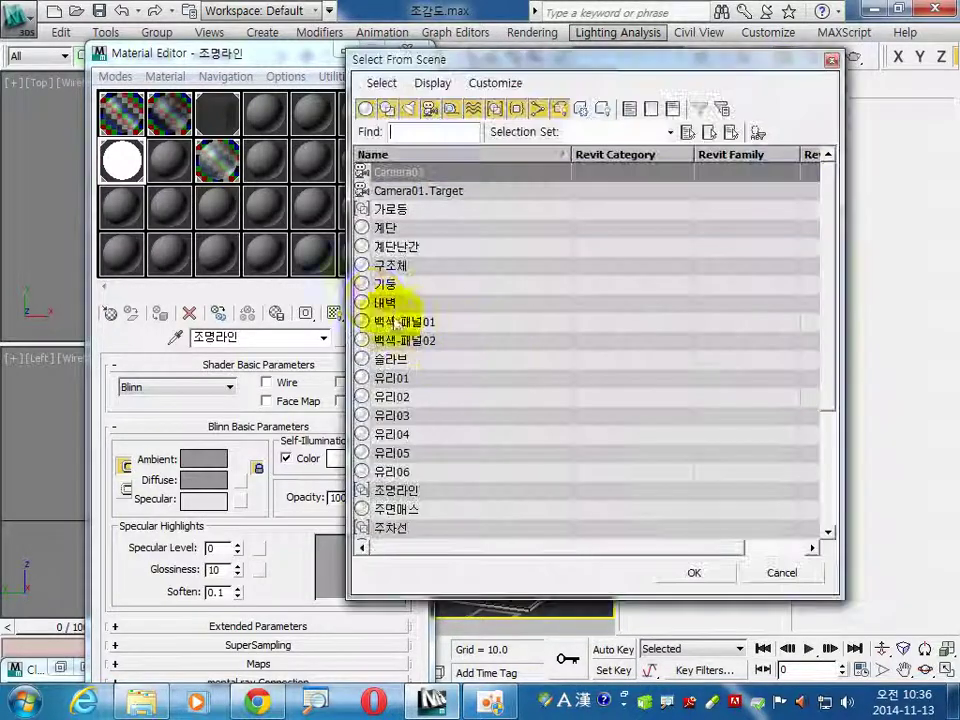
{"action": "double_click", "coordinate": [413, 476]}
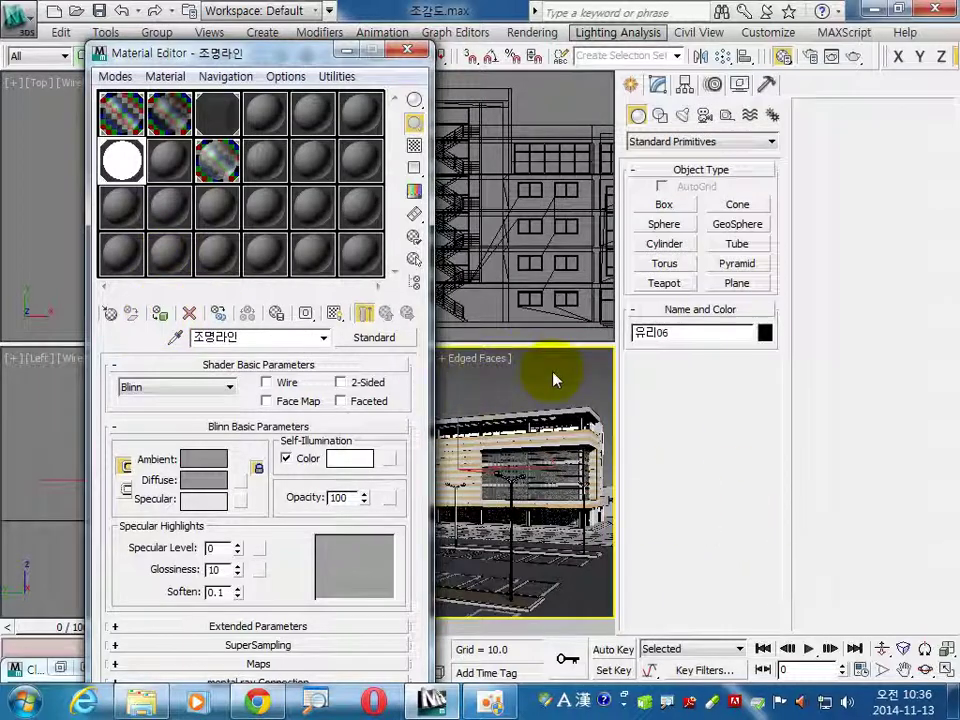
{"action": "left_click", "coordinate": [556, 380]}
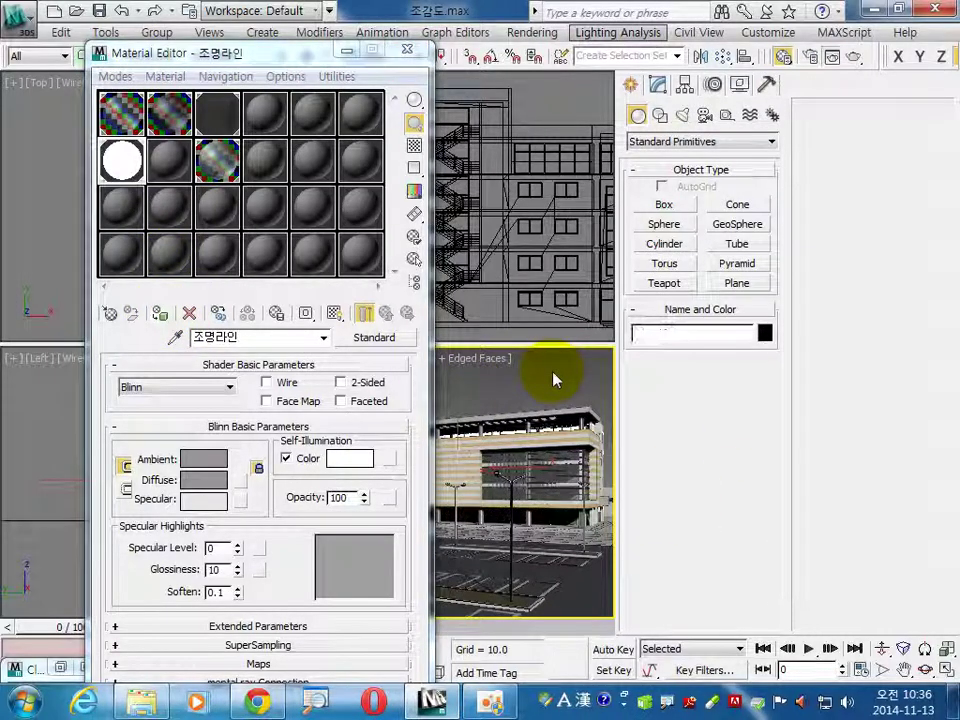
{"action": "key", "text": "shift+q"}
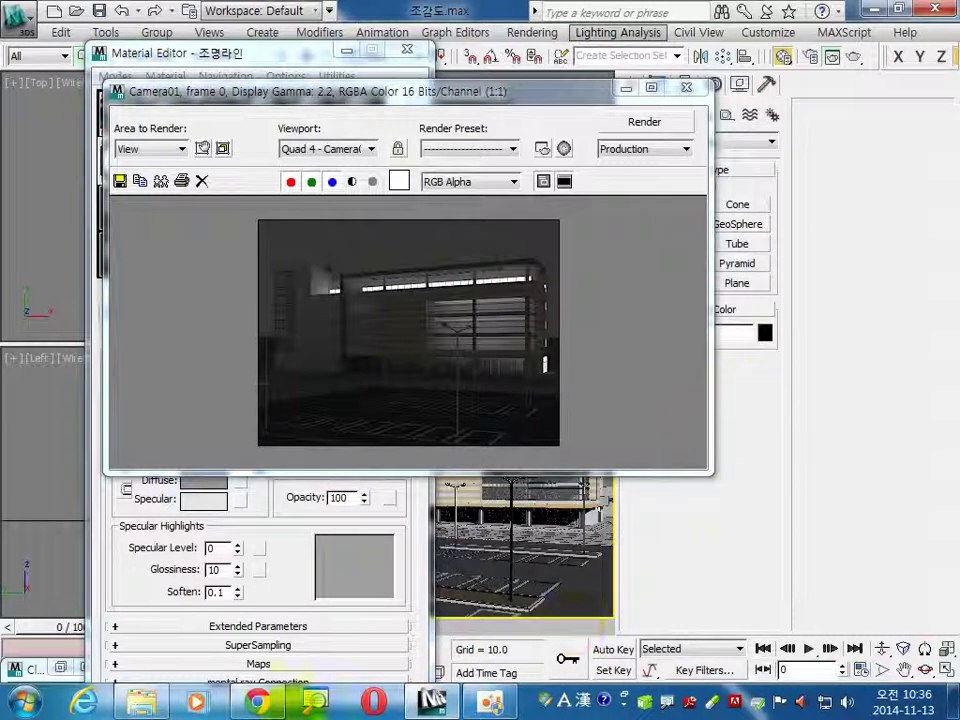
Step: Compare the glowing-facade render with the night reference, then close the render and Material Editor
{"action": "left_click", "coordinate": [257, 701]}
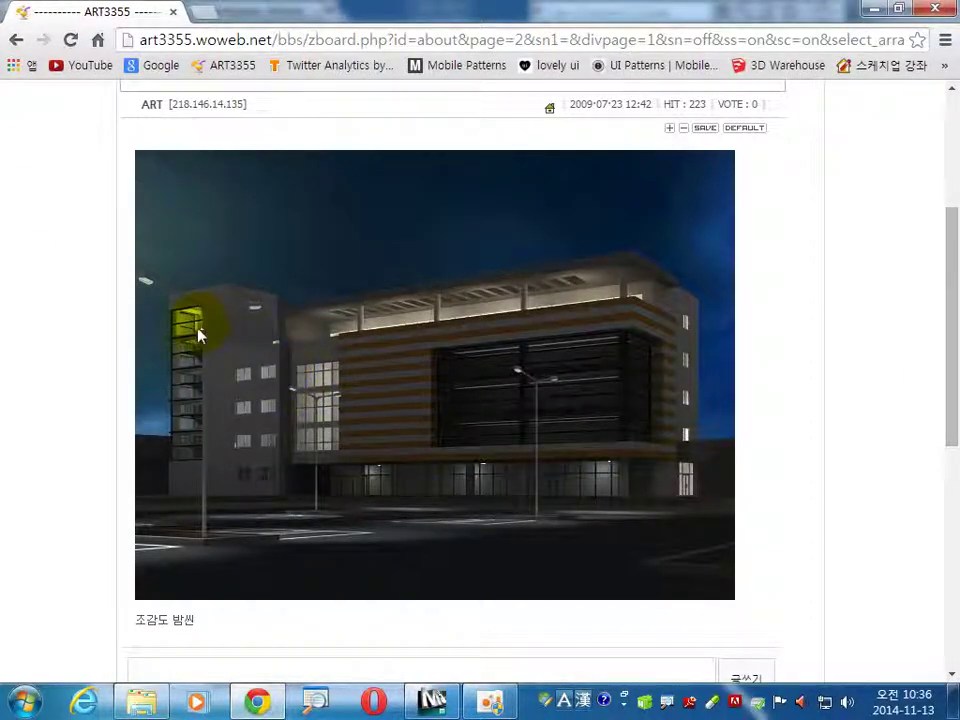
{"action": "left_click", "coordinate": [428, 698]}
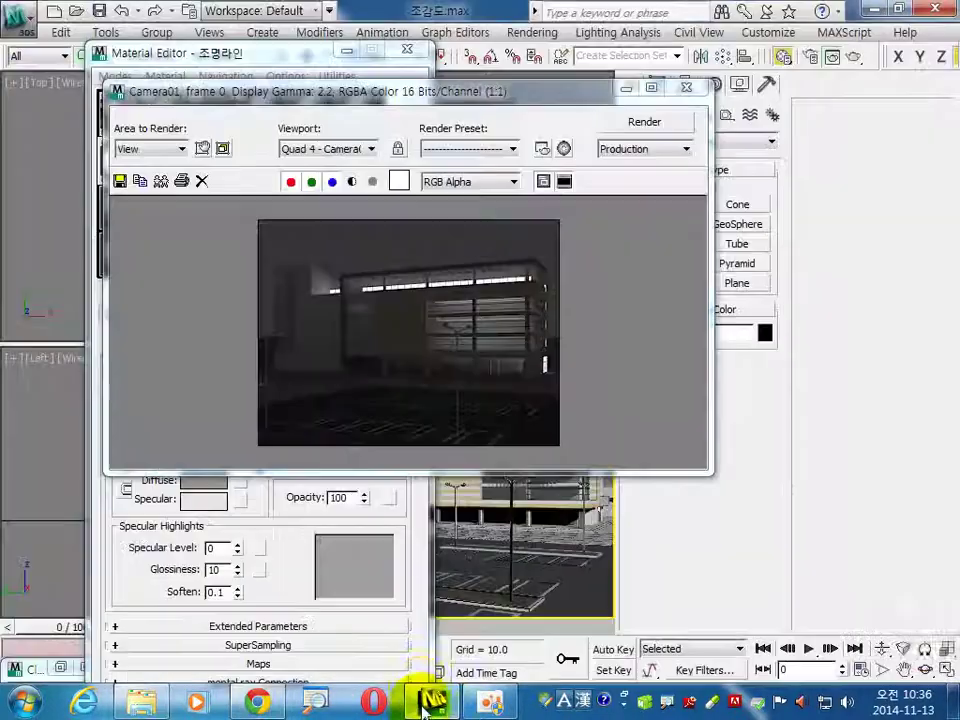
{"action": "left_click", "coordinate": [686, 88]}
{"action": "left_click", "coordinate": [407, 50]}
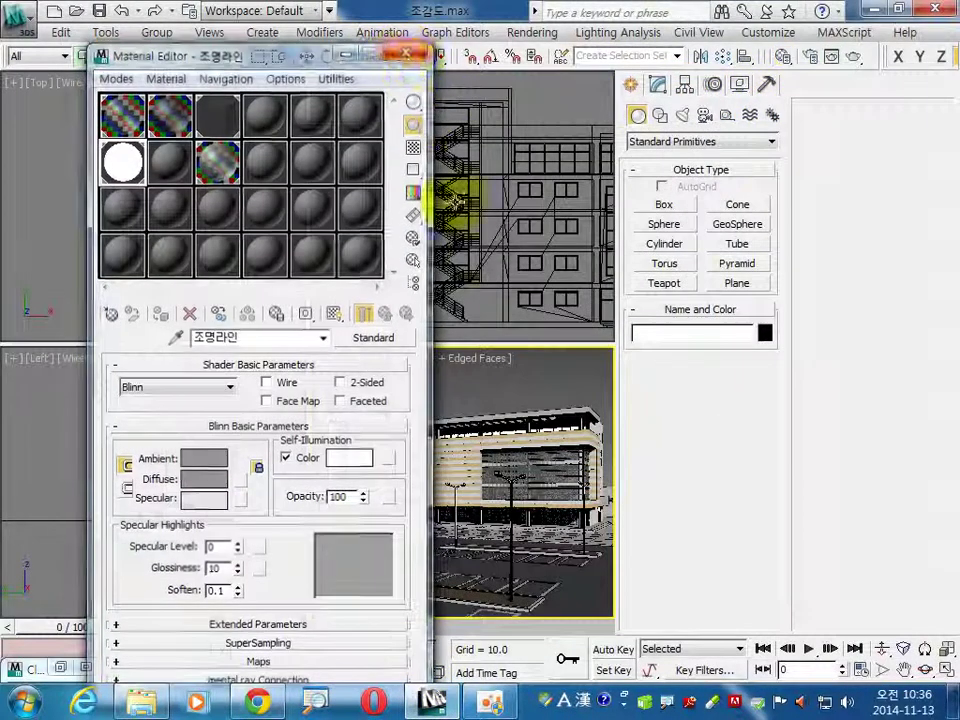
{"action": "left_click", "coordinate": [681, 115]}
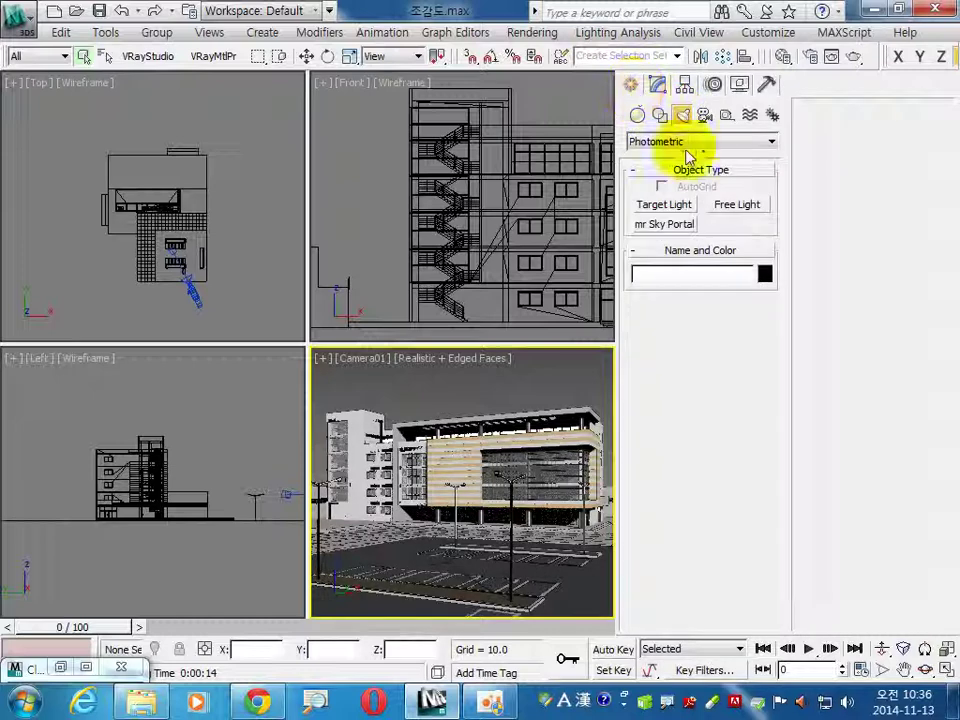
Step: Create a V-Ray sphere light with radius 400 atop the stair tower in the Front view
{"action": "left_click", "coordinate": [658, 145]}
{"action": "left_click", "coordinate": [660, 183]}
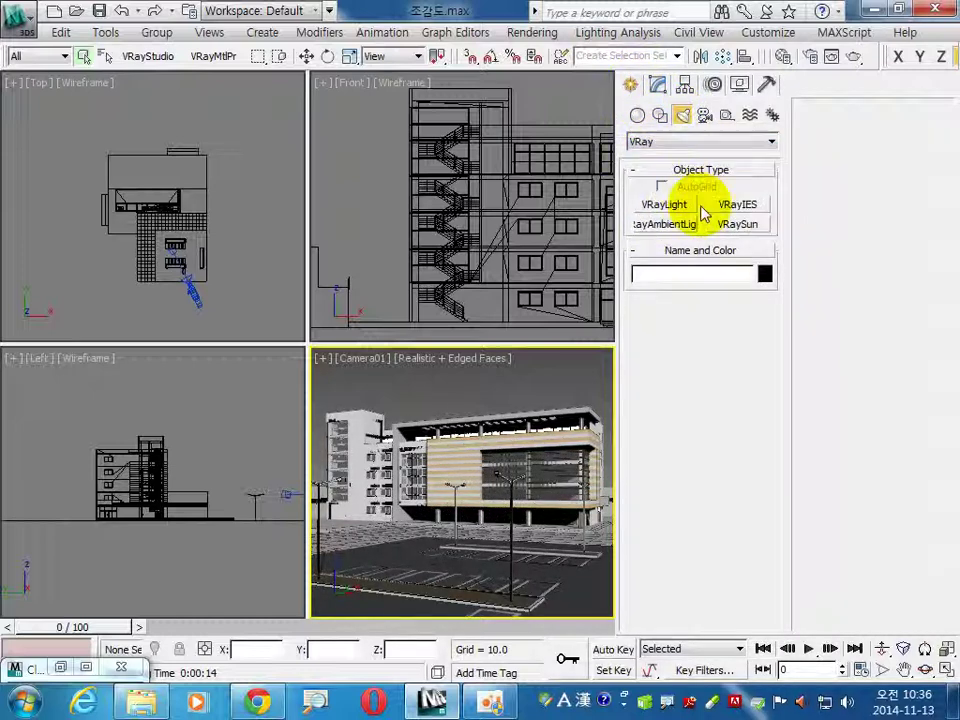
{"action": "left_click", "coordinate": [665, 205]}
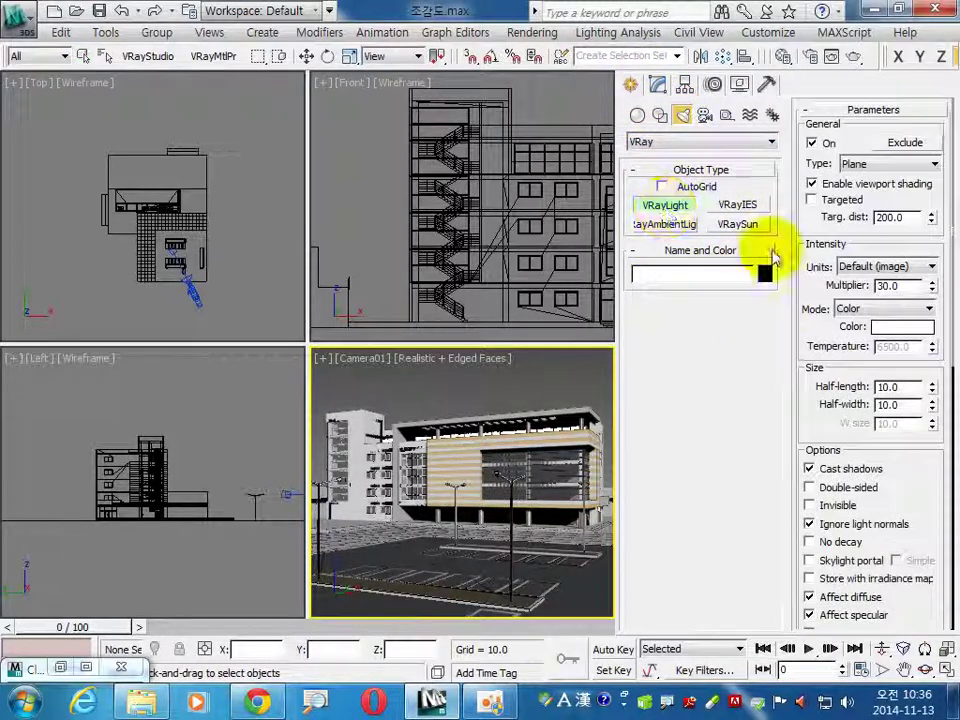
{"action": "left_click", "coordinate": [866, 164]}
{"action": "left_click", "coordinate": [870, 178]}
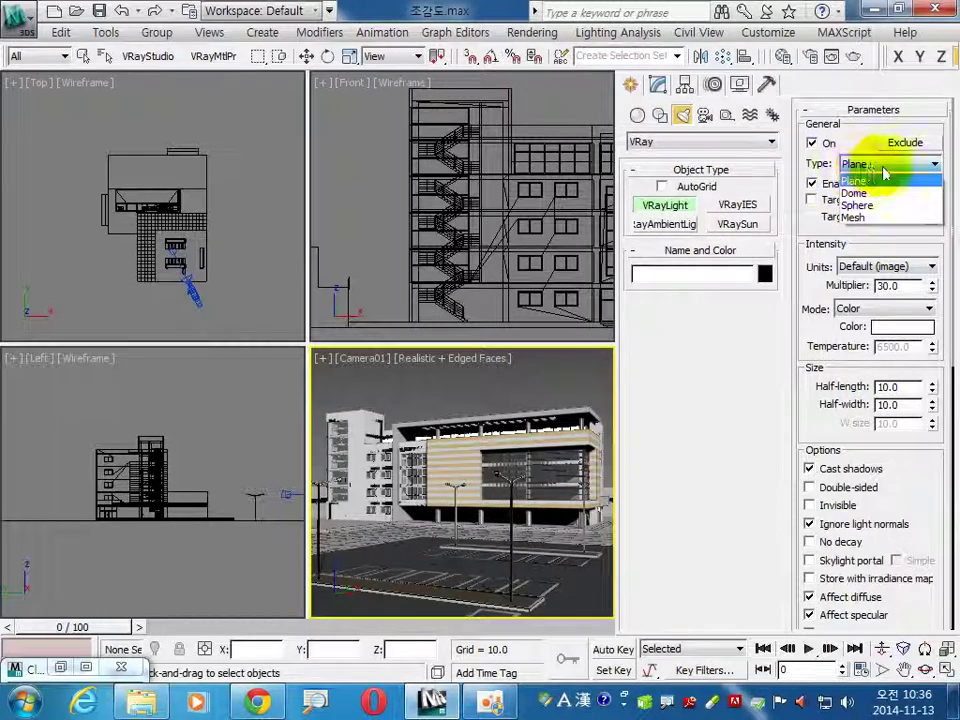
{"action": "left_click", "coordinate": [858, 205]}
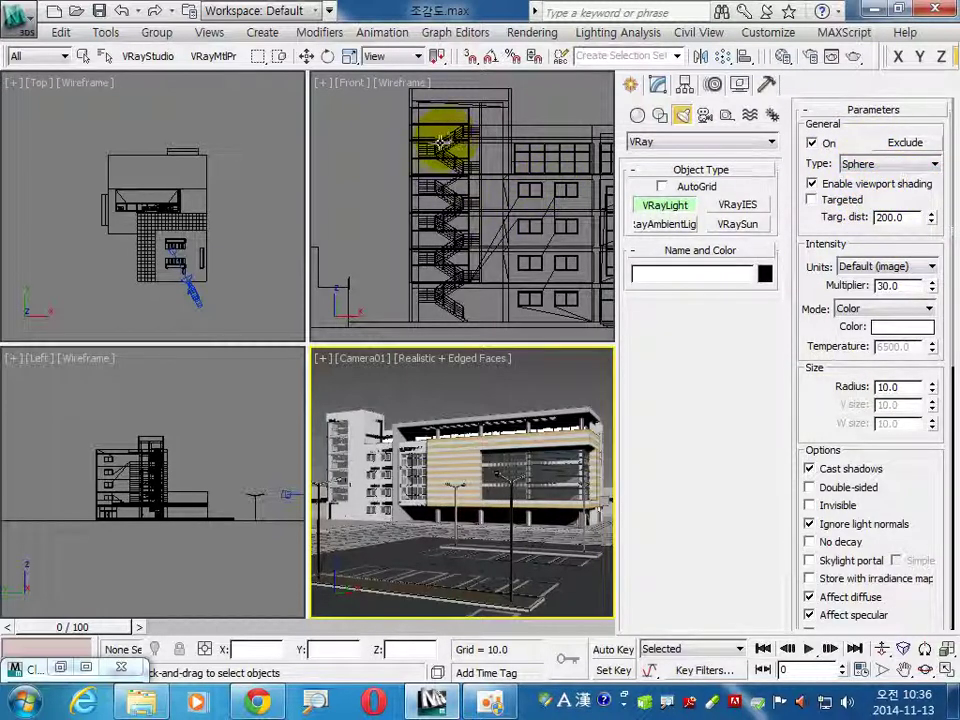
{"action": "left_click_drag", "start_coordinate": [441, 115], "coordinate": [515, 128]}
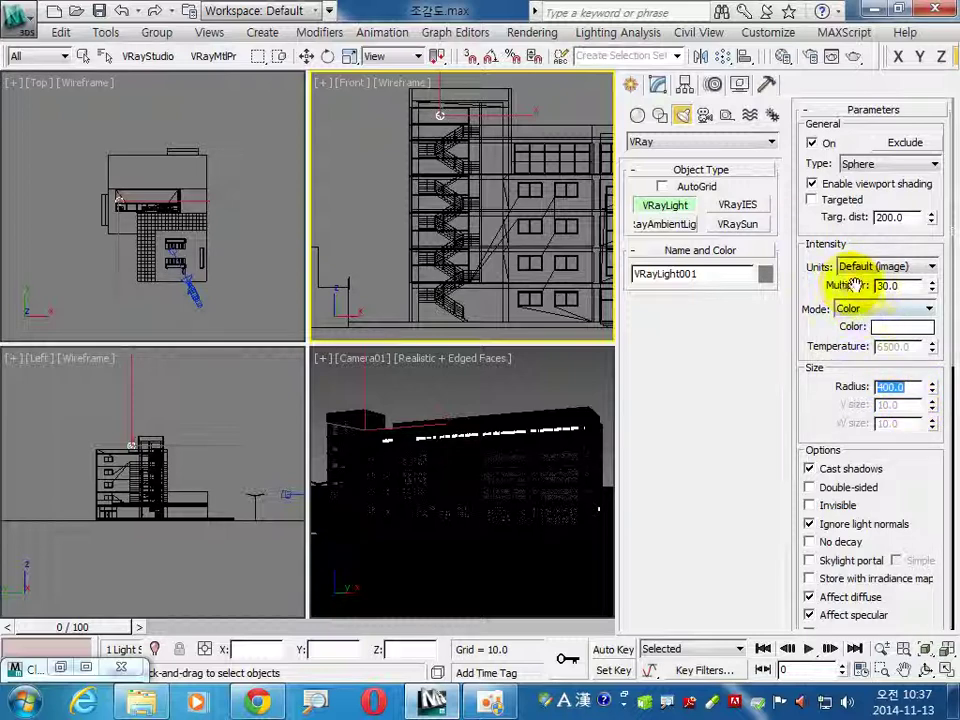
{"action": "left_click", "coordinate": [657, 85]}
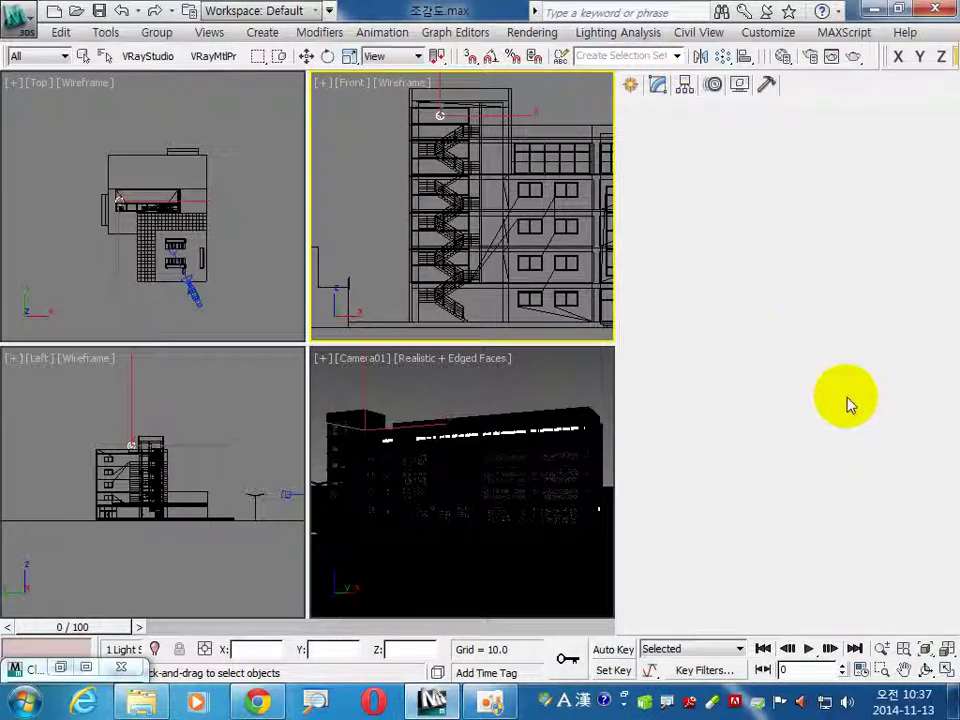
Step: In VRayLight001's options, enable Invisible and turn off Affect reflections
{"action": "left_click_drag", "start_coordinate": [638, 540], "coordinate": [653, 369]}
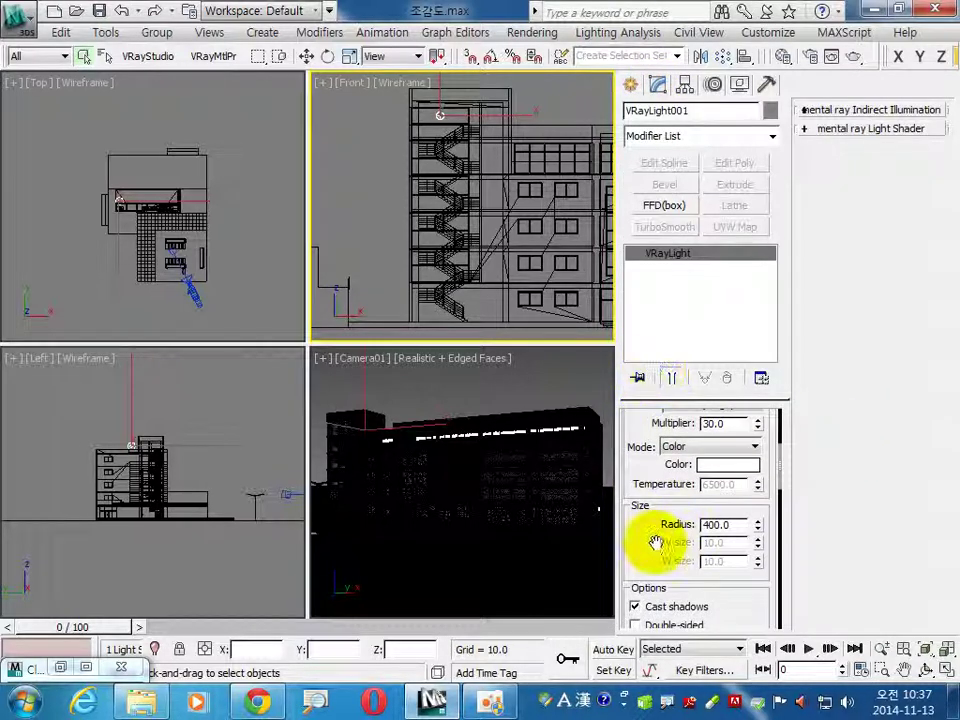
{"action": "left_click_drag", "start_coordinate": [655, 542], "coordinate": [654, 392]}
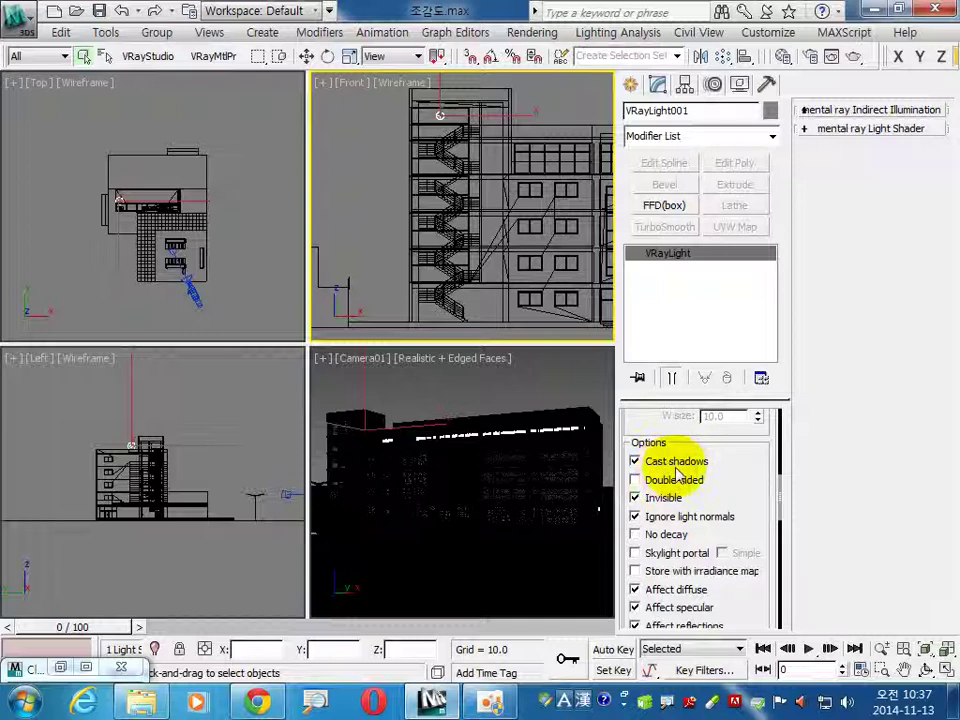
{"action": "left_click_drag", "start_coordinate": [666, 429], "coordinate": [673, 343]}
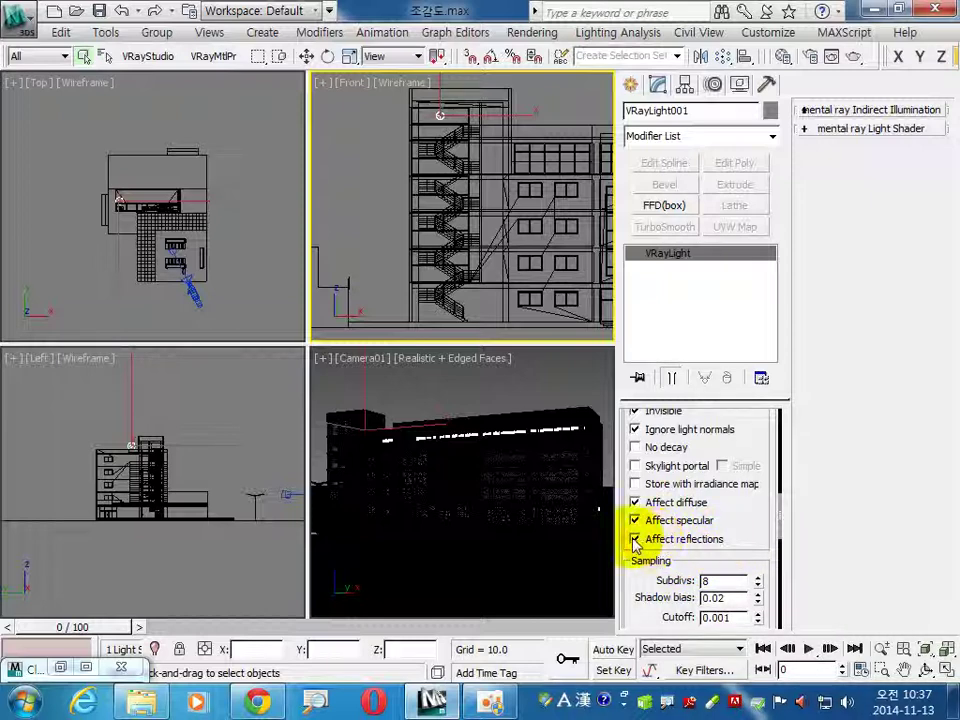
{"action": "left_click", "coordinate": [634, 539]}
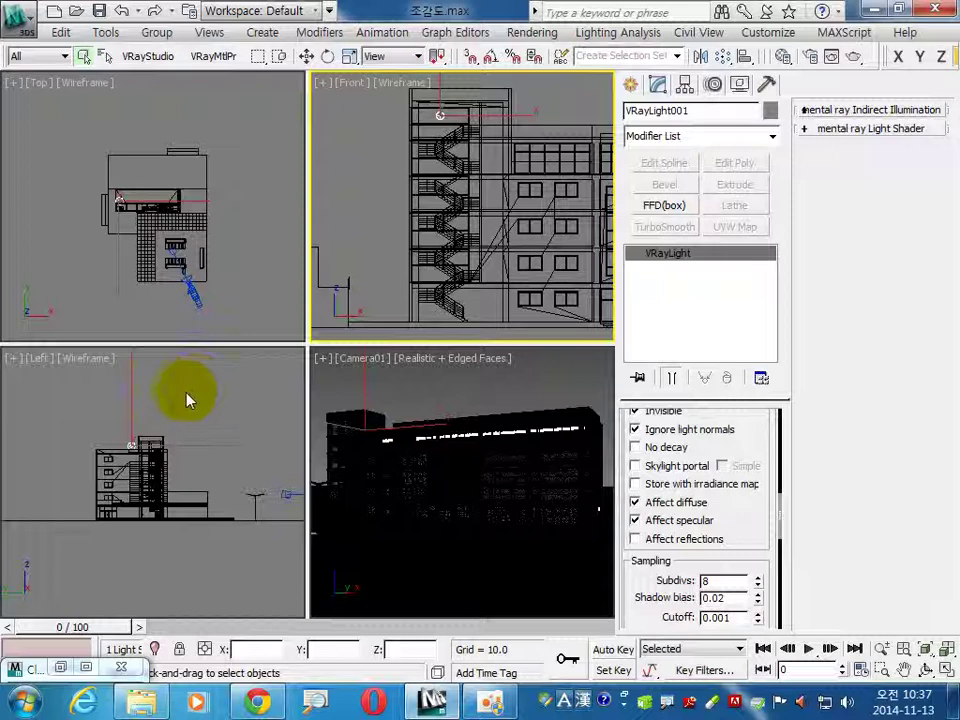
Step: Move the sphere light onto the stair tower in the Top view and frame the tower top in Front
{"action": "right_click", "coordinate": [118, 252]}
{"action": "scroll", "coordinate": [118, 252], "scroll_direction": "up", "scroll_amount": 2}
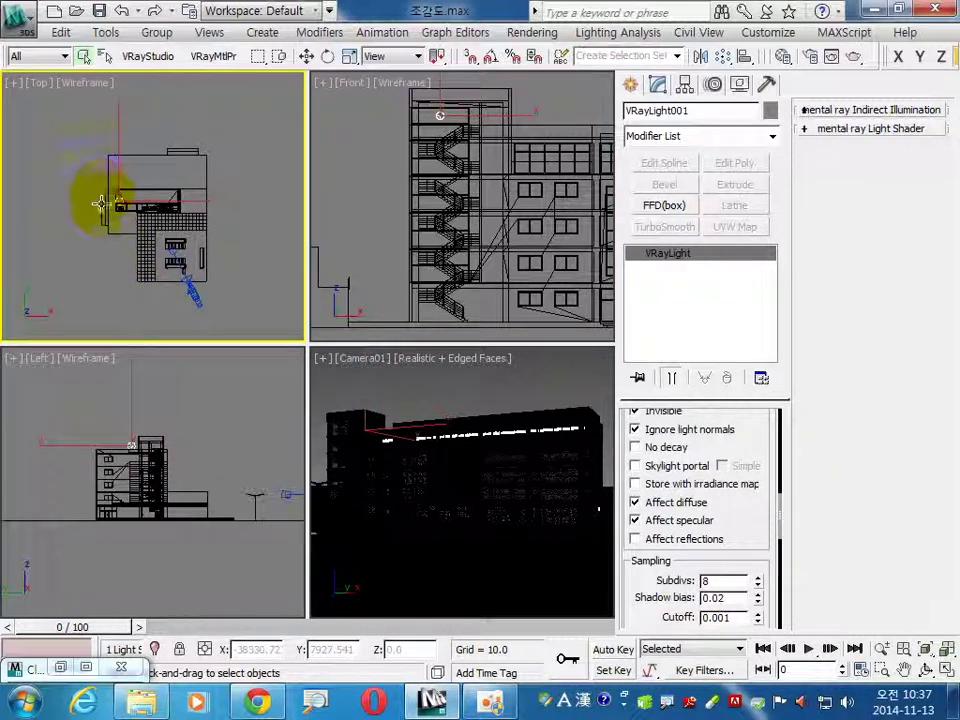
{"action": "scroll", "coordinate": [103, 189], "scroll_direction": "up", "scroll_amount": 3}
{"action": "left_click", "coordinate": [306, 57]}
{"action": "left_click_drag", "start_coordinate": [85, 195], "coordinate": [90, 147]}
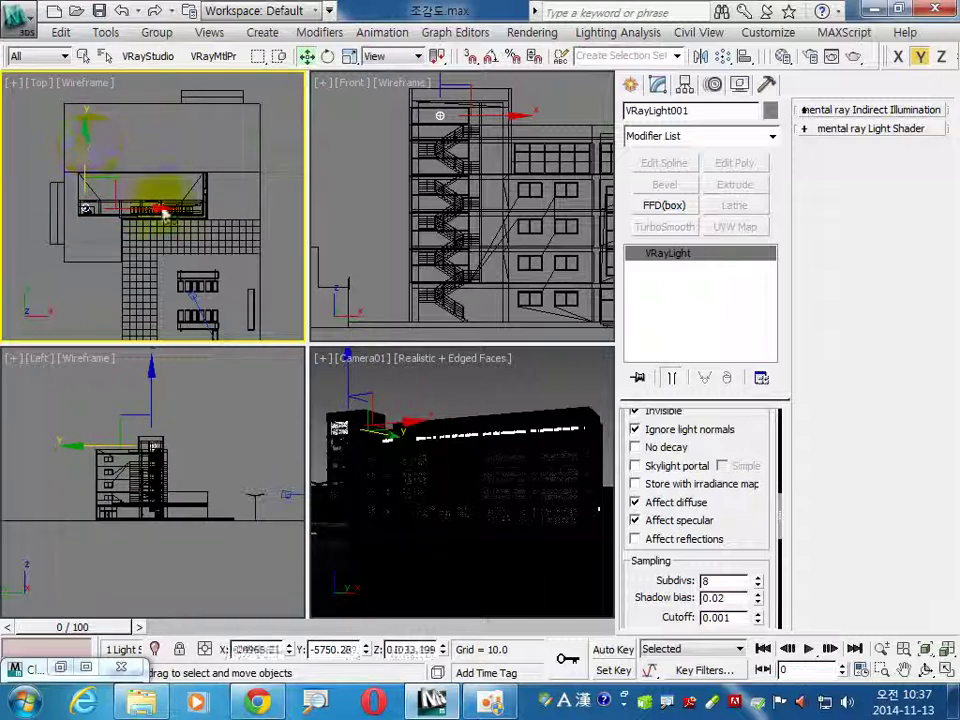
{"action": "scroll", "coordinate": [185, 460], "scroll_direction": "up", "scroll_amount": 2}
{"action": "scroll", "coordinate": [145, 455], "scroll_direction": "up", "scroll_amount": 2}
{"action": "scroll", "coordinate": [125, 460], "scroll_direction": "up", "scroll_amount": 1}
{"action": "scroll", "coordinate": [100, 410], "scroll_direction": "up", "scroll_amount": 2}
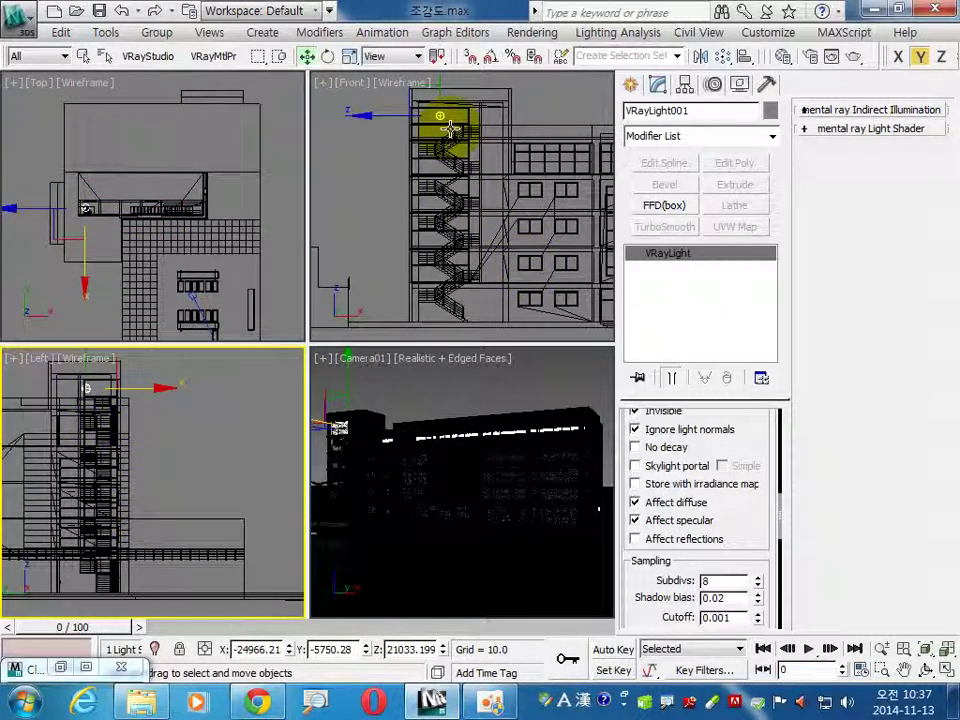
{"action": "middle_click", "coordinate": [500, 172]}
{"action": "mouse_move", "coordinate": [508, 178]}
{"action": "middle_mouse_down"}
{"action": "mouse_move", "coordinate": [490, 188]}
{"action": "mouse_move", "coordinate": [488, 203]}
{"action": "middle_mouse_up"}
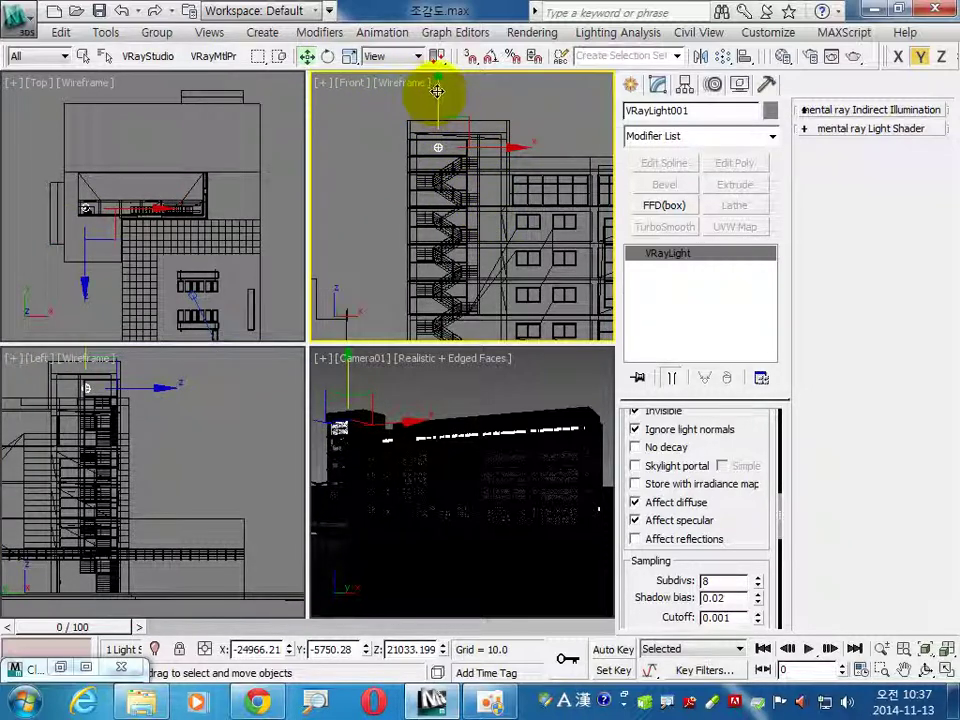
Step: Shift-drag the light down the tower to make 3 instanced copies, then deselect
{"action": "left_click_drag", "start_coordinate": [437, 91], "coordinate": [438, 135], "text": "shift"}
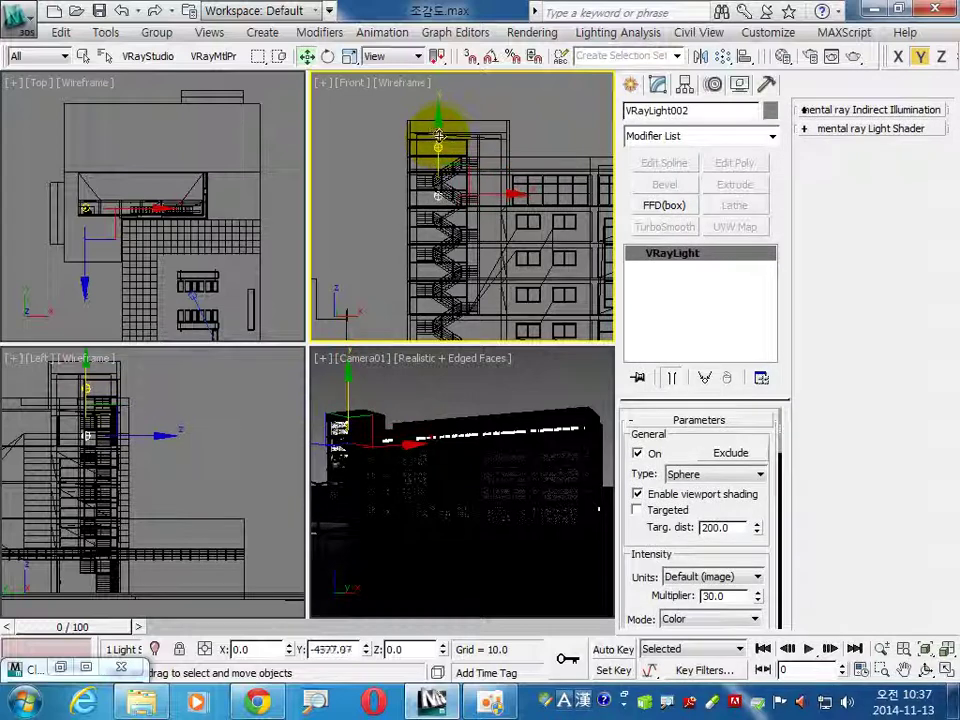
{"action": "left_click_drag", "start_coordinate": [438, 145], "coordinate": [437, 197], "text": "shift"}
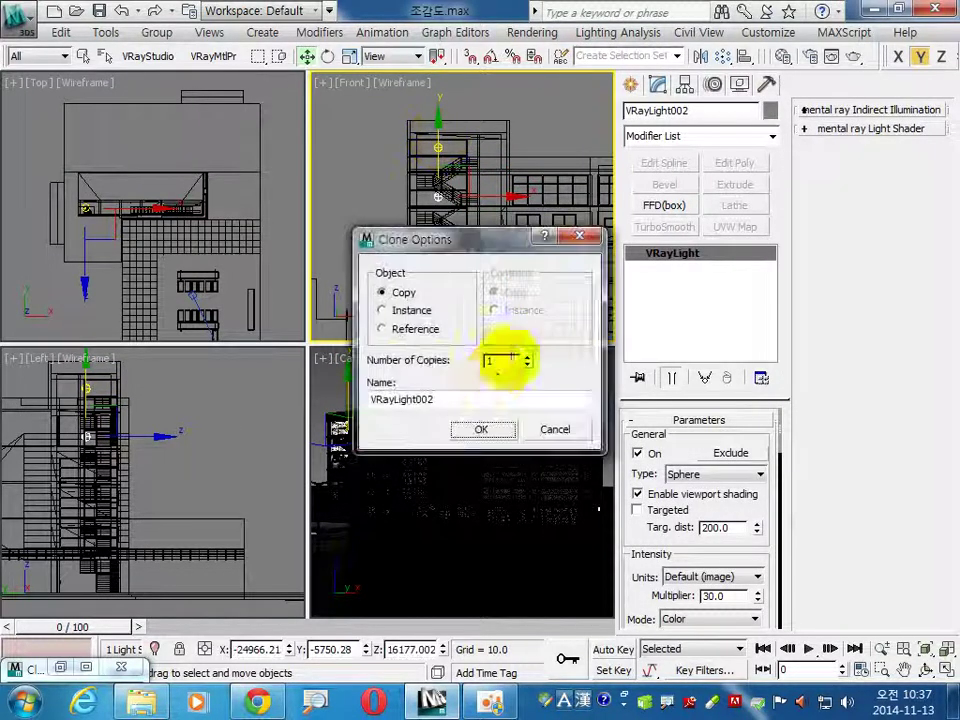
{"action": "left_click", "coordinate": [408, 311]}
{"action": "double_click", "coordinate": [497, 362]}
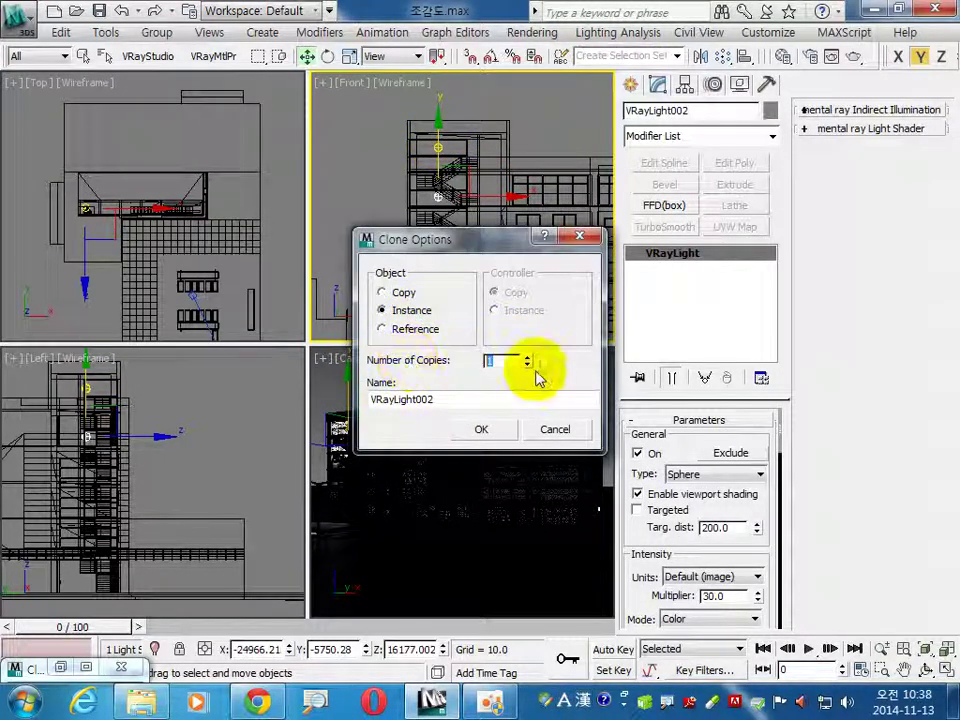
{"action": "type", "text": "3"}
{"action": "left_click", "coordinate": [484, 429]}
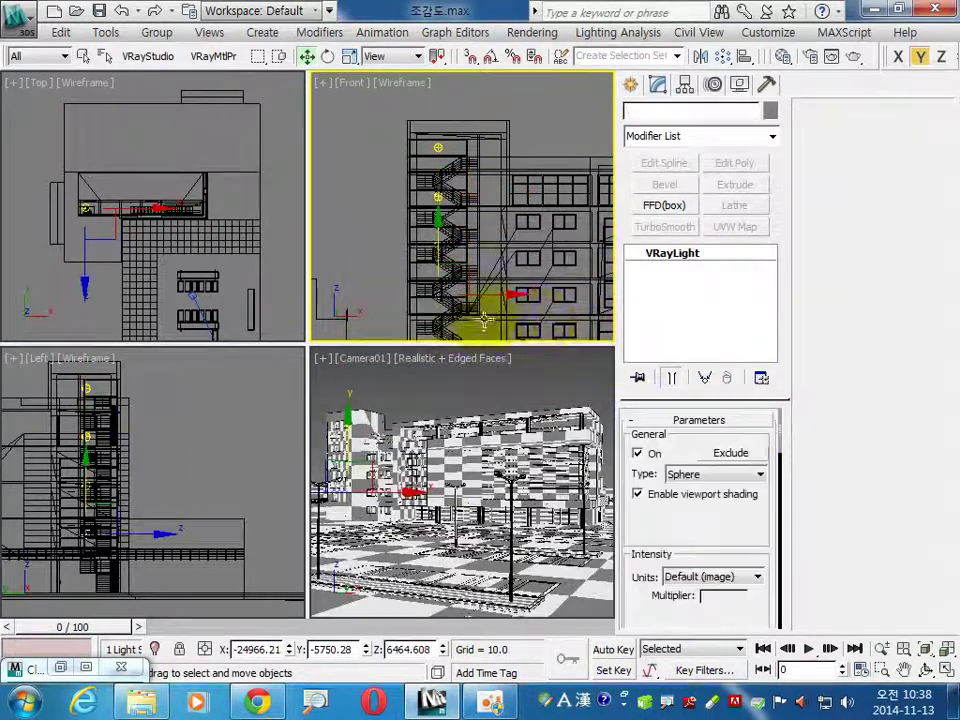
{"action": "left_click", "coordinate": [420, 397]}
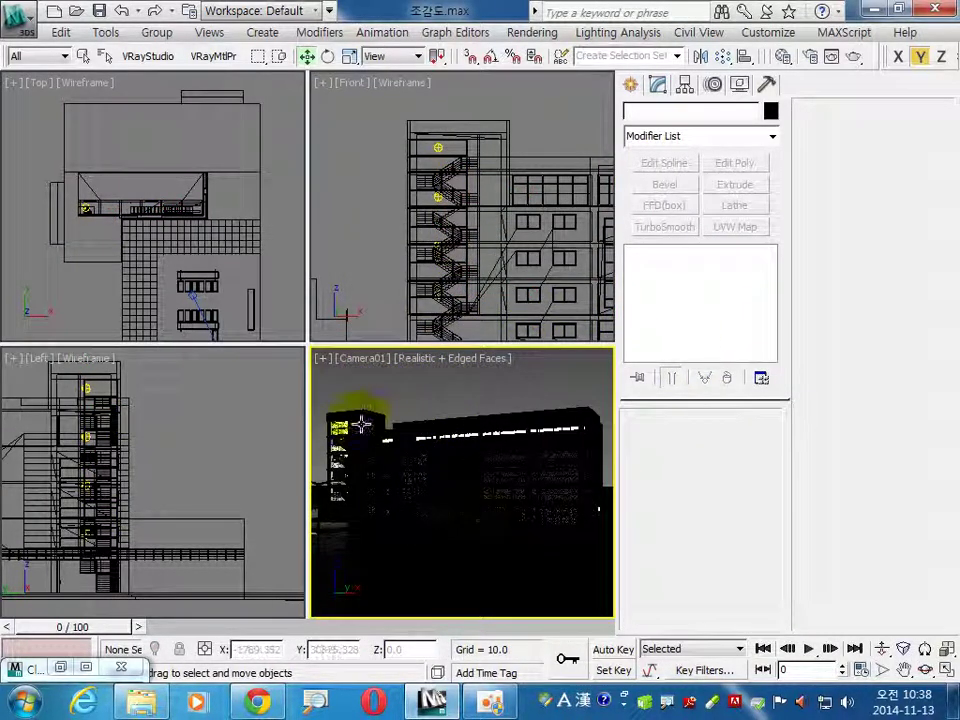
Step: Turn off Shadows in the Camera01 viewport configuration, keeping Scene Lights as the lighting
{"action": "left_click", "coordinate": [324, 364]}
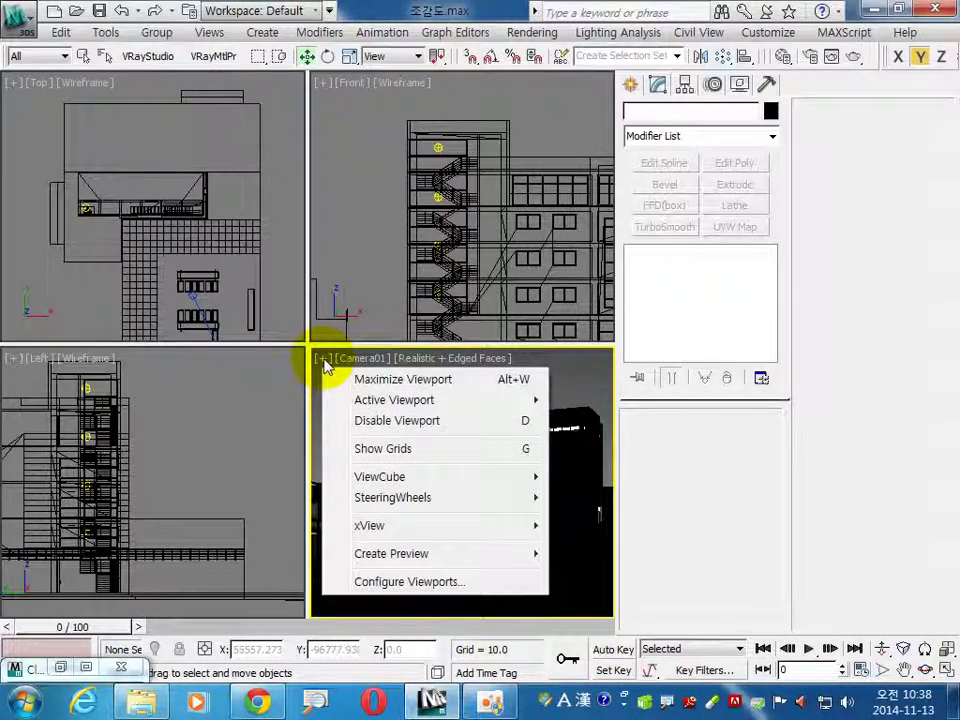
{"action": "left_click", "coordinate": [393, 591]}
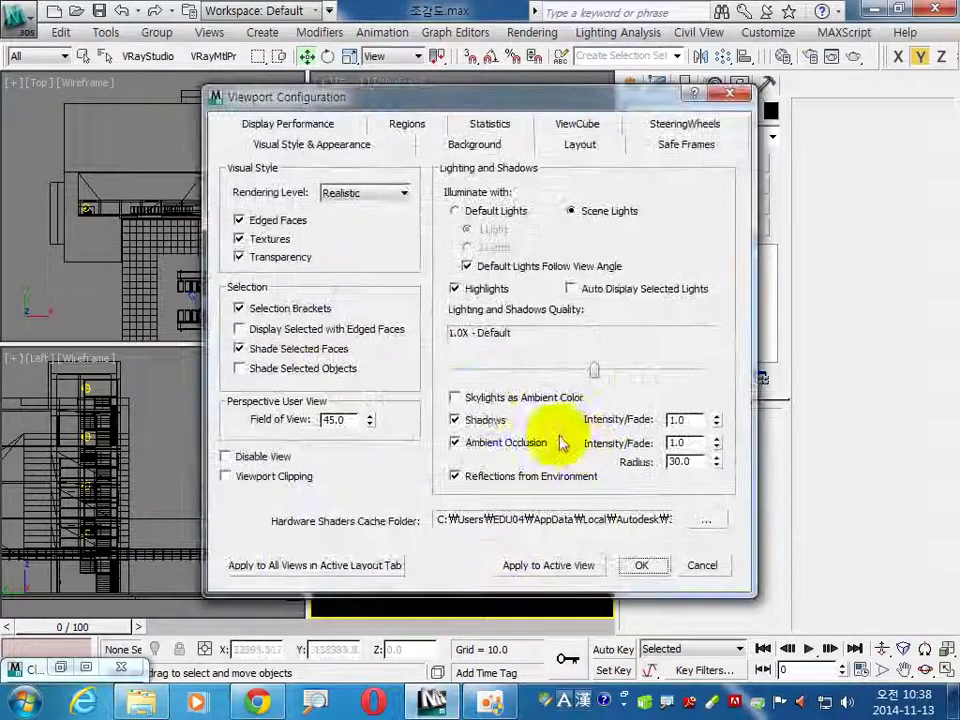
{"action": "left_click", "coordinate": [455, 420]}
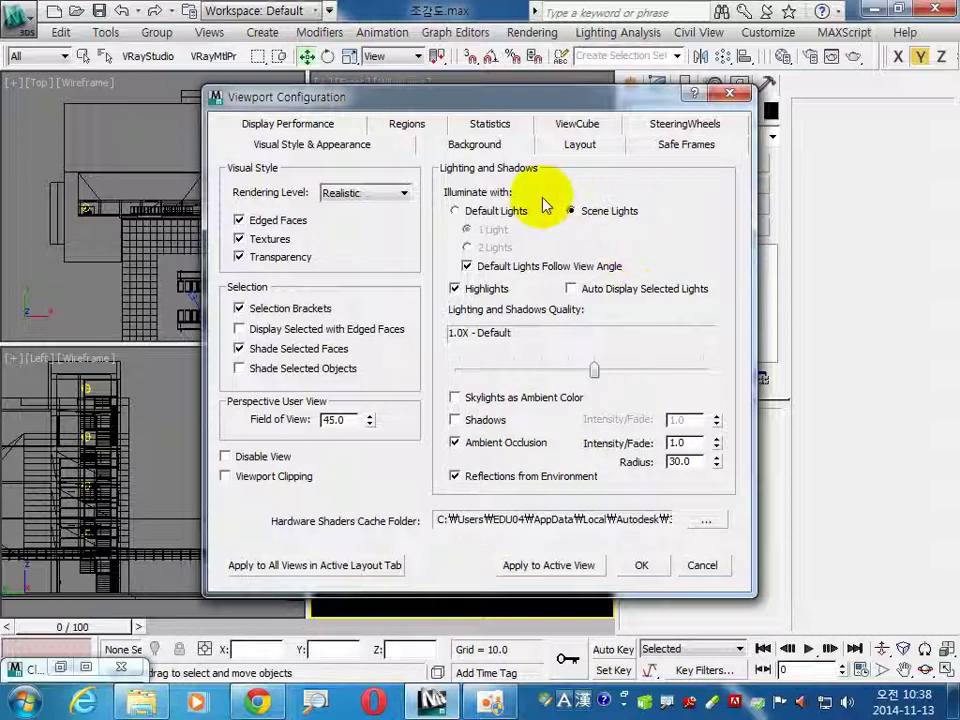
{"action": "left_click", "coordinate": [575, 210]}
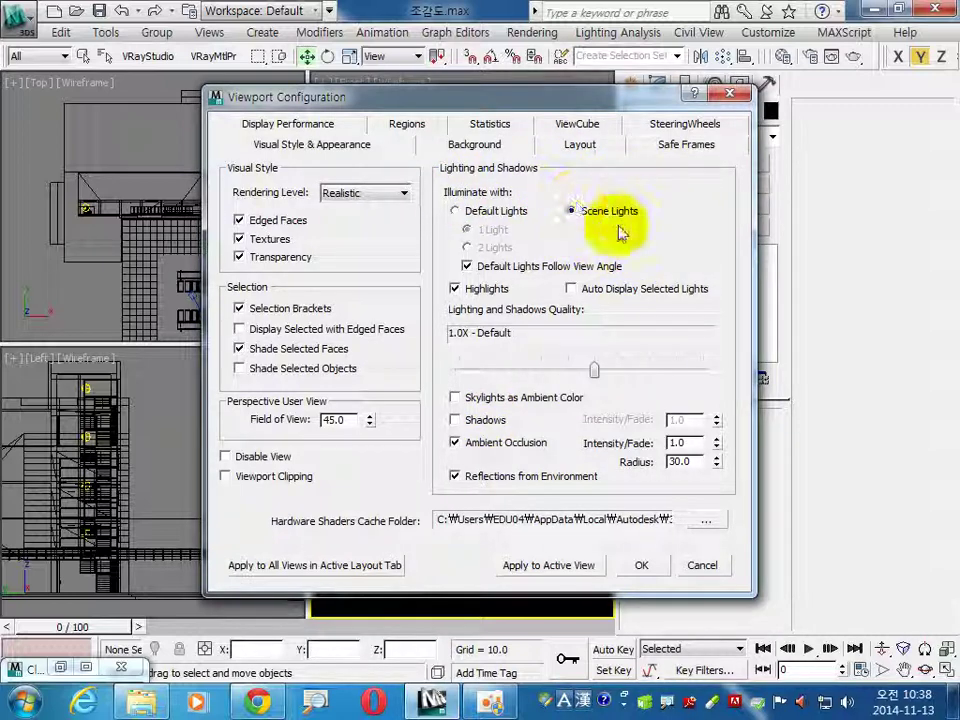
{"action": "left_click", "coordinate": [477, 215]}
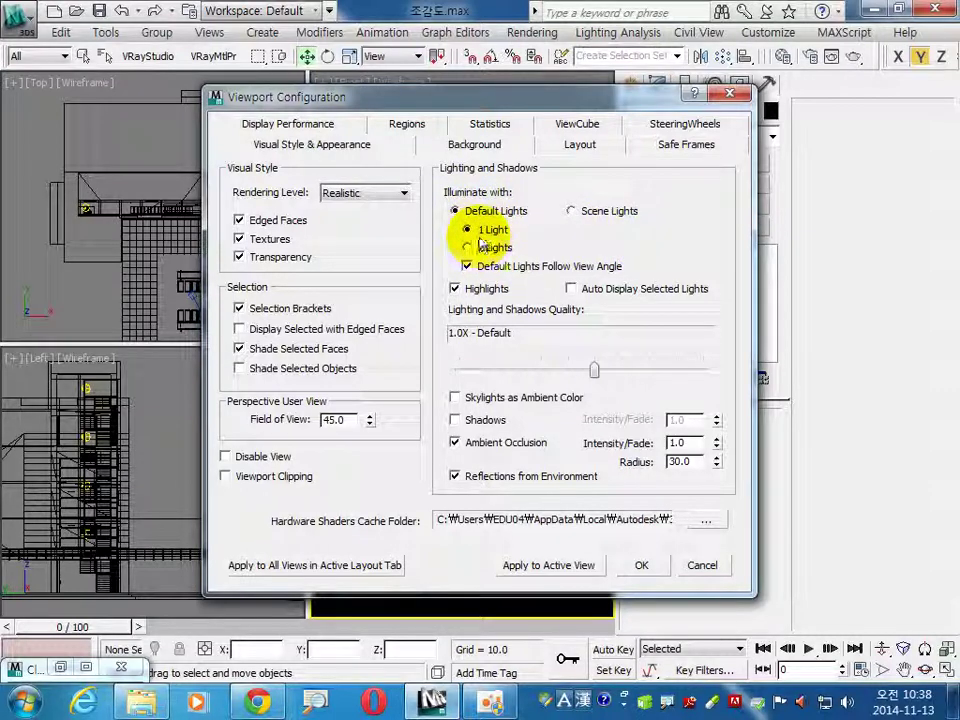
{"action": "left_click", "coordinate": [467, 248]}
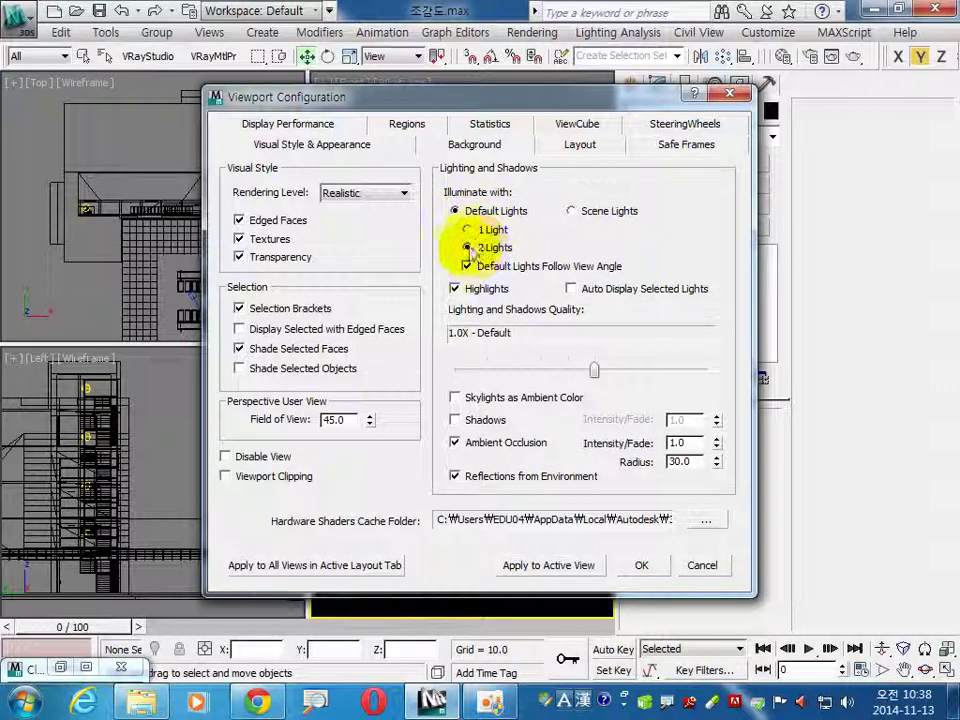
{"action": "left_click", "coordinate": [571, 212]}
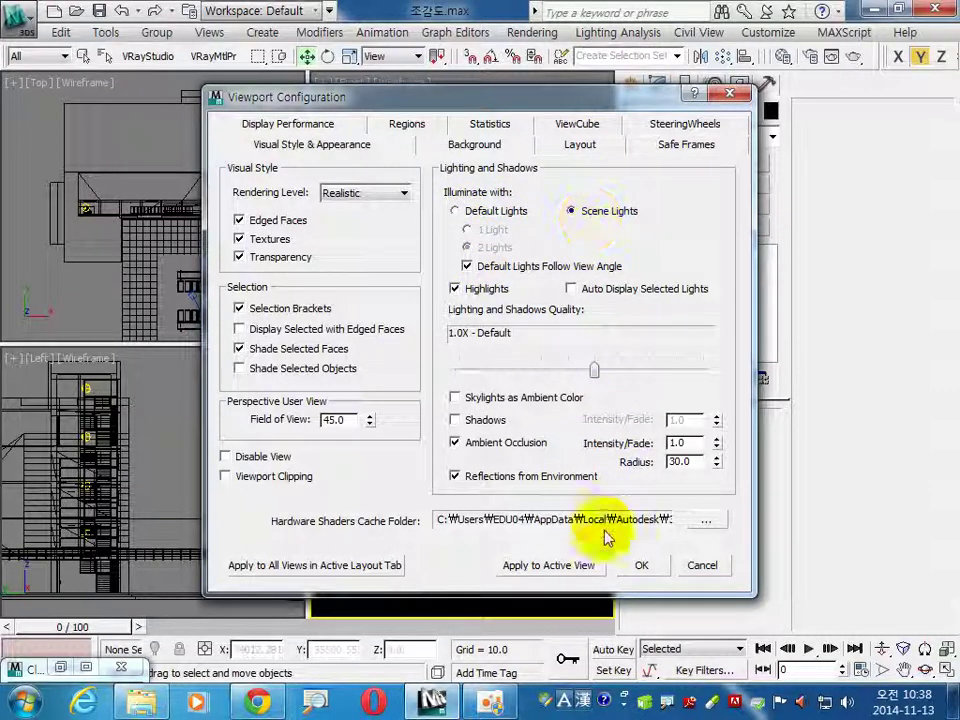
{"action": "left_click", "coordinate": [641, 565]}
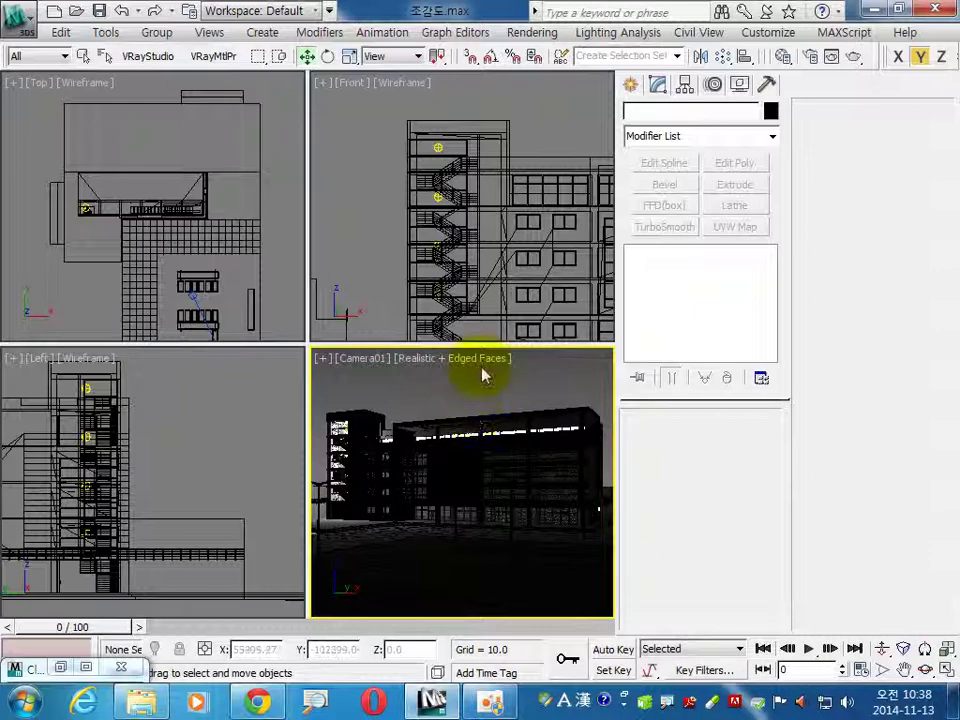
Step: Quick-render Camera01, stop it, and compare against the night-scene reference image in Chrome
{"action": "key", "text": "shift+q"}
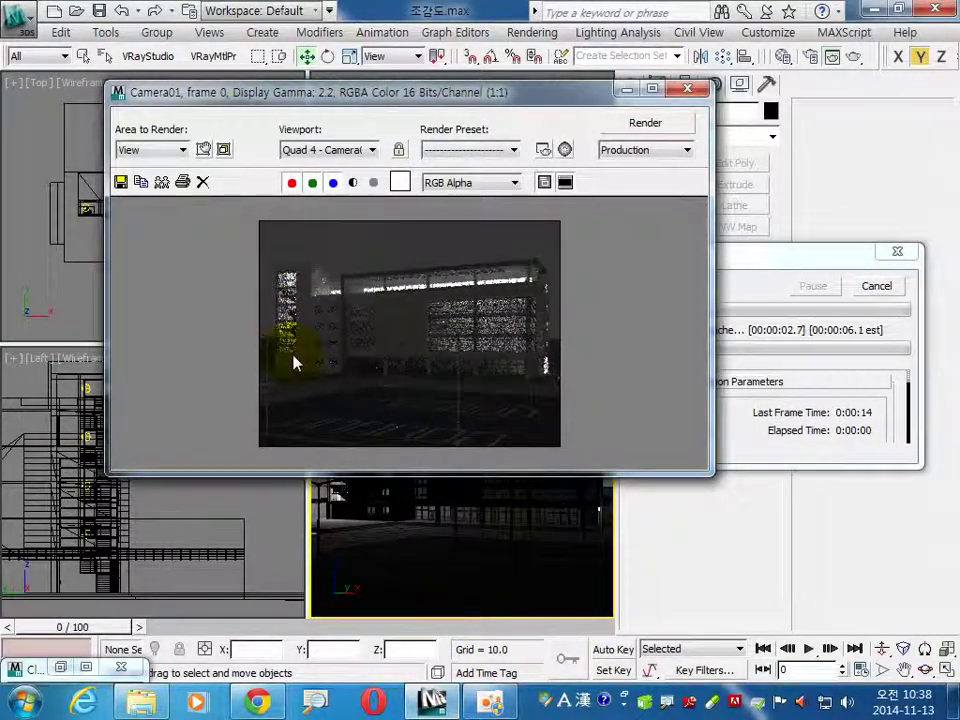
{"action": "left_click", "coordinate": [869, 299]}
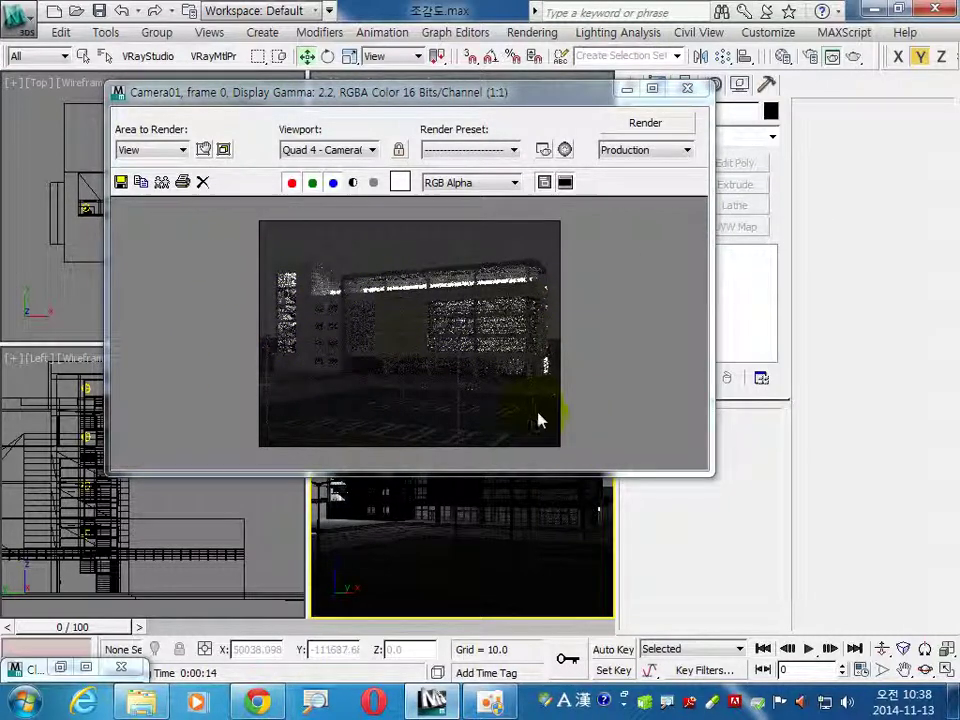
{"action": "left_click", "coordinate": [258, 700]}
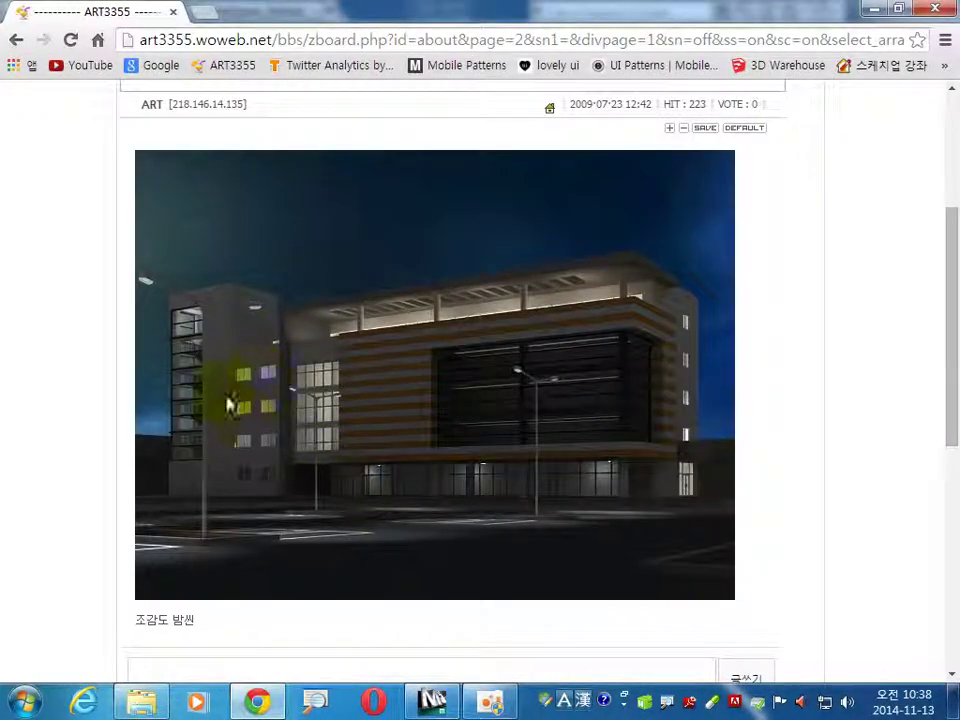
{"action": "left_click", "coordinate": [433, 700]}
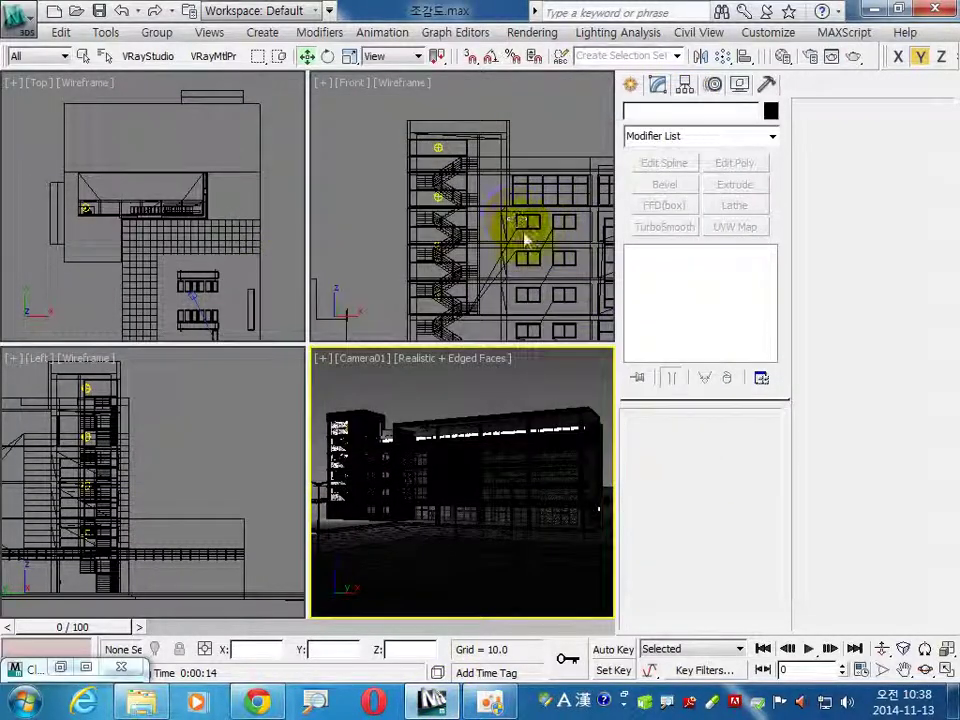
Step: Close the render and select the facade light VRayLight001 in the Front view
{"action": "left_click", "coordinate": [514, 225]}
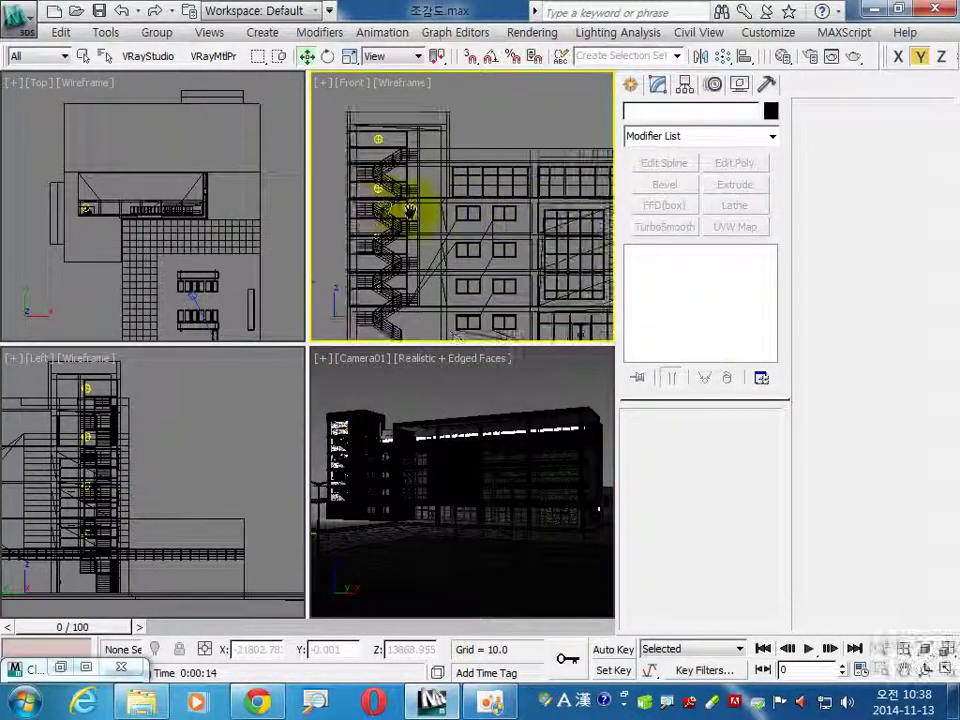
{"action": "middle_click_drag", "start_coordinate": [493, 236], "coordinate": [461, 225]}
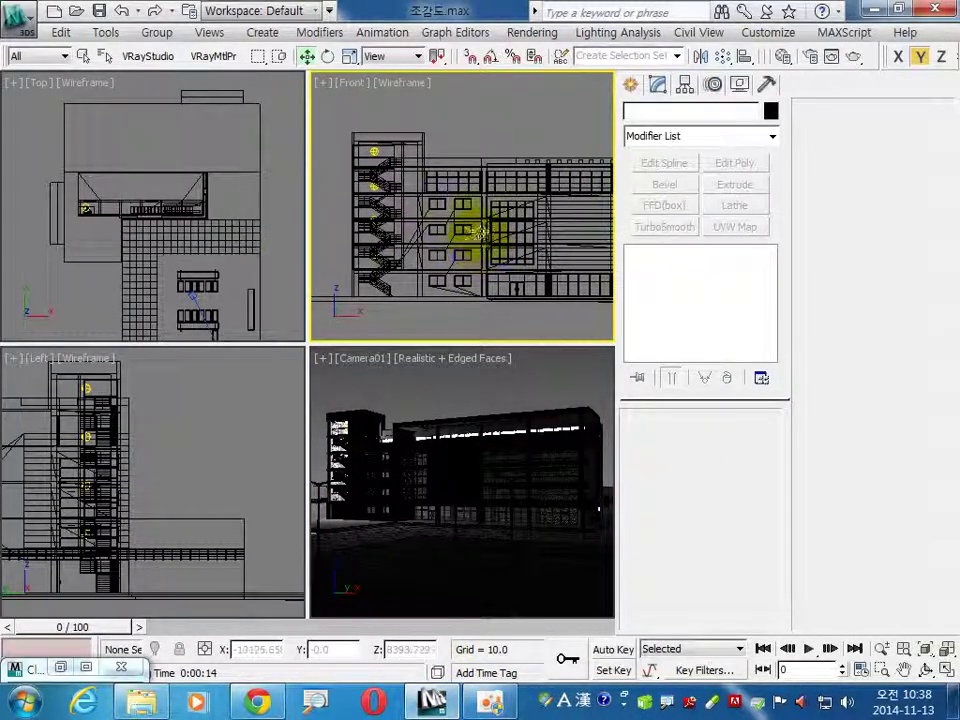
{"action": "left_click", "coordinate": [399, 148]}
{"action": "left_click", "coordinate": [385, 155]}
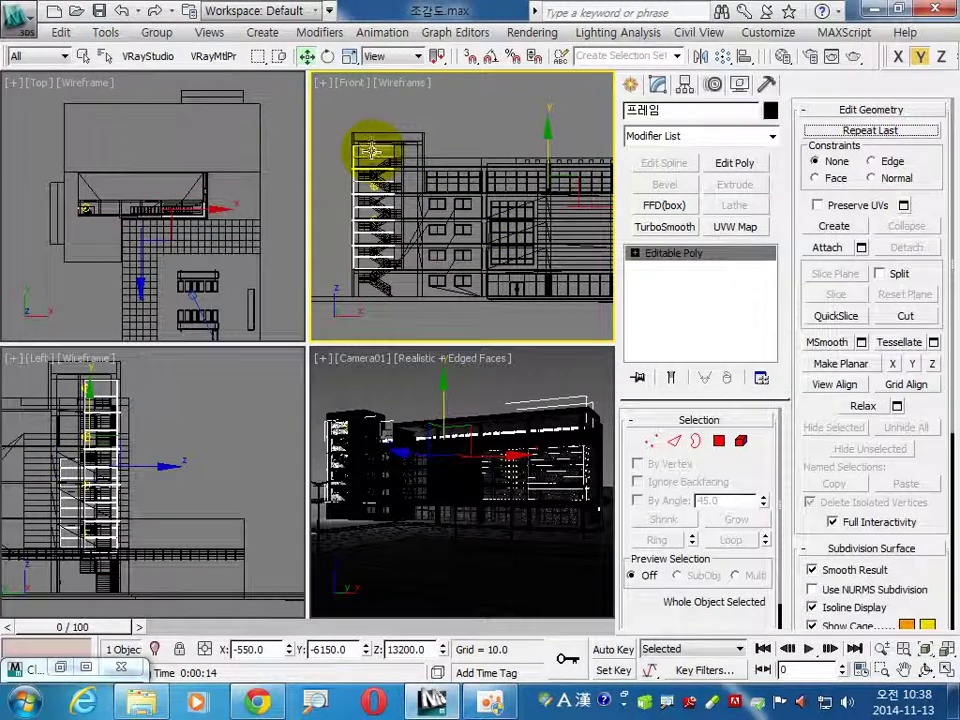
{"action": "left_click", "coordinate": [376, 153]}
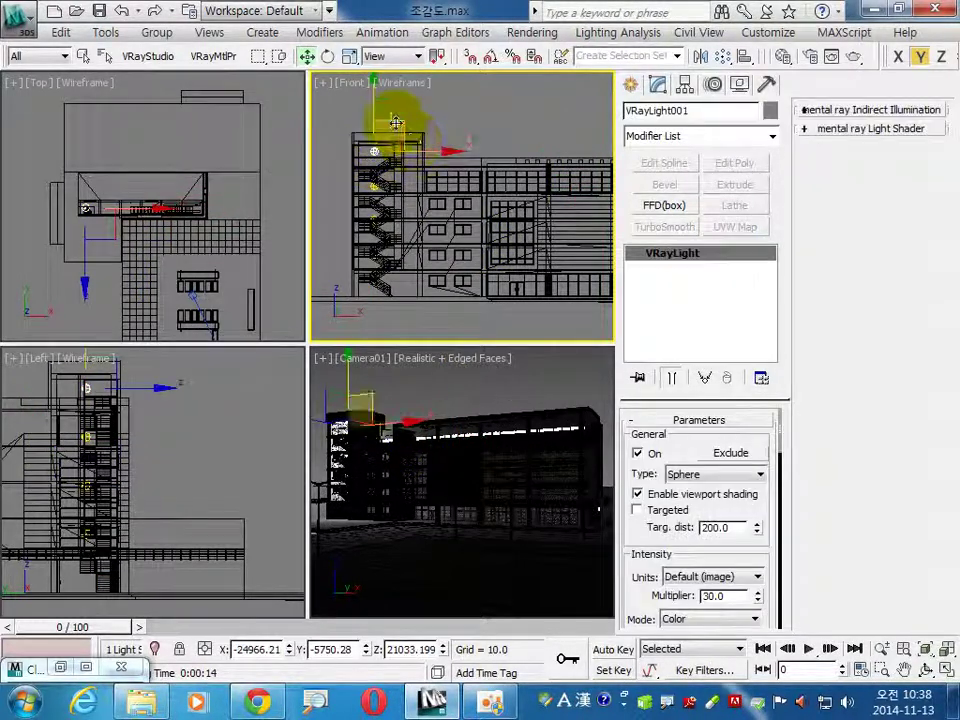
Step: Clone VRayLight001 lower on the facade as an independent Copy with radius 500
{"action": "left_click_drag", "start_coordinate": [400, 130], "coordinate": [478, 180], "text": "shift"}
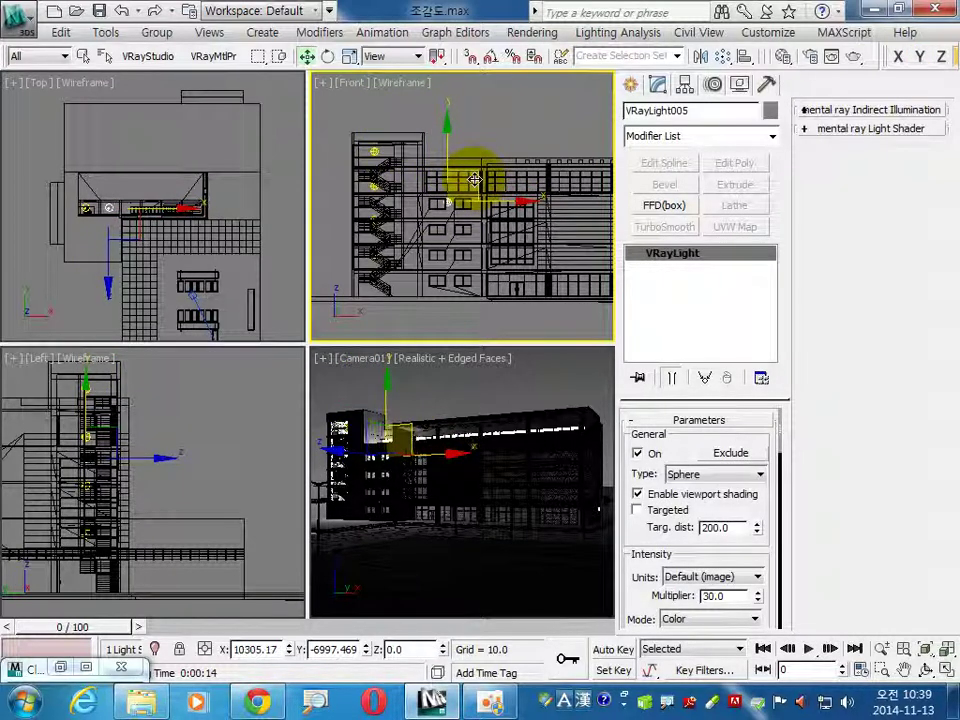
{"action": "left_click_drag", "start_coordinate": [476, 178], "coordinate": [480, 182], "text": "shift"}
{"action": "left_click", "coordinate": [400, 293]}
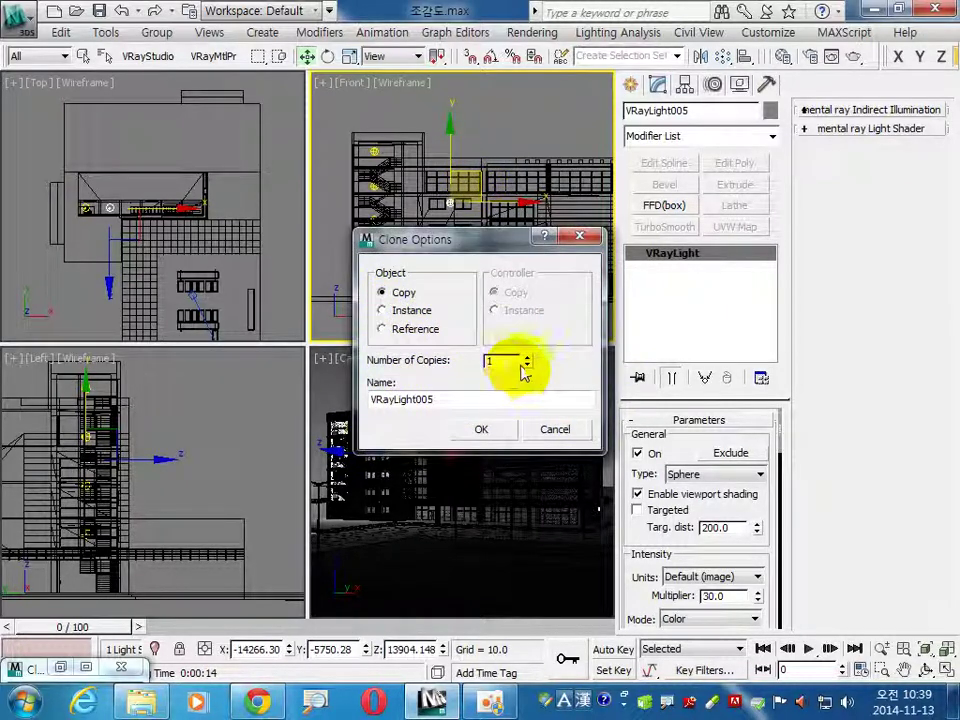
{"action": "left_click", "coordinate": [481, 429]}
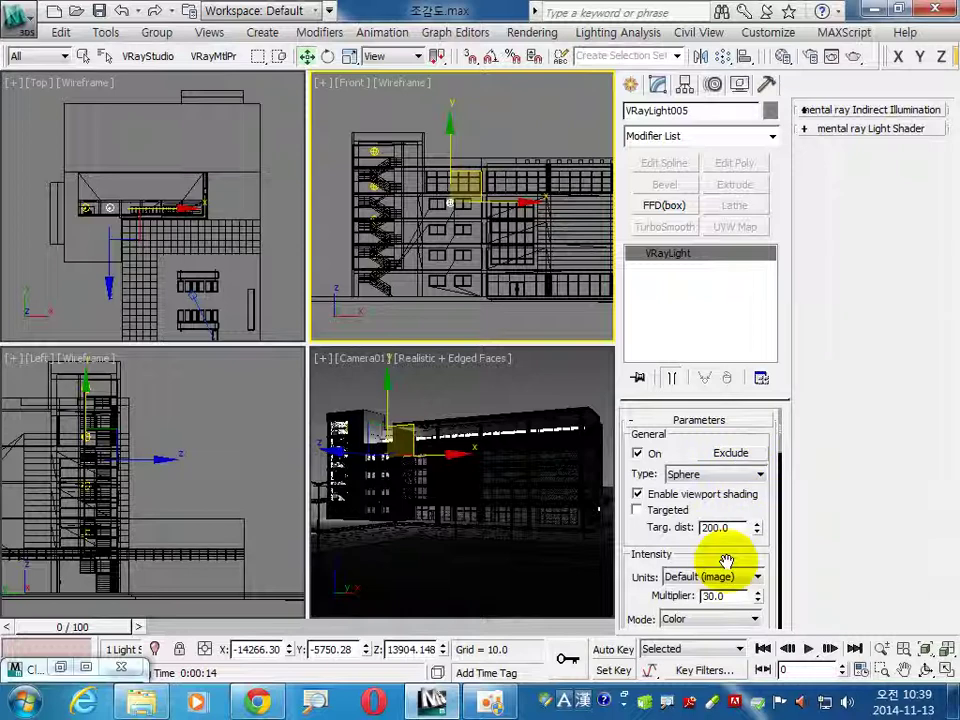
{"action": "left_click_drag", "start_coordinate": [630, 530], "coordinate": [639, 377]}
{"action": "double_click", "coordinate": [724, 535]}
{"action": "type", "text": "500.0"}
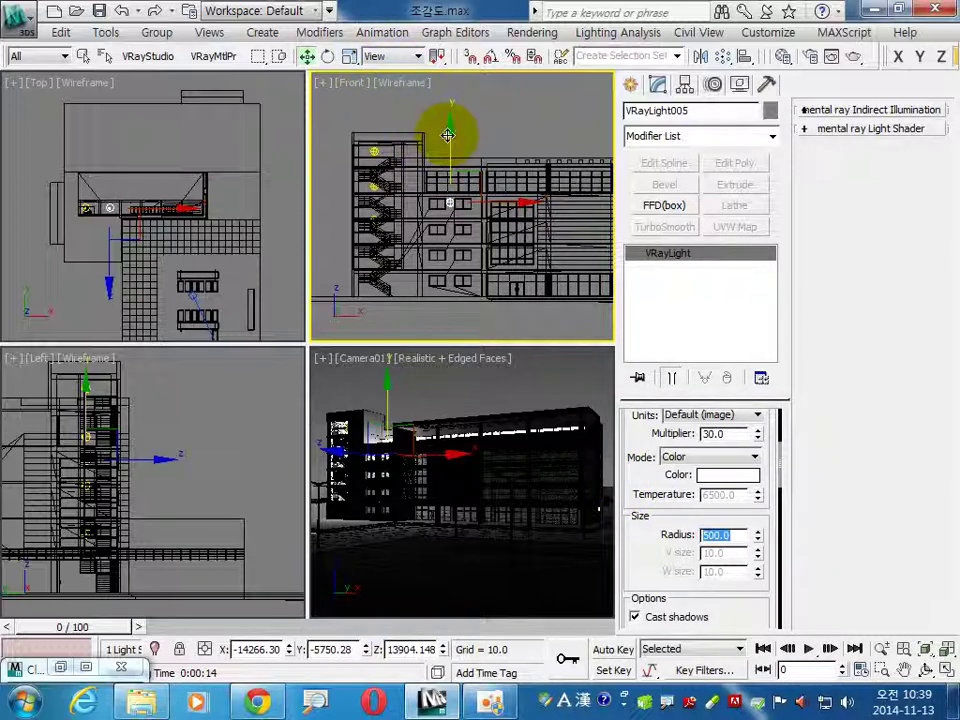
Step: Add three instanced copies further down the facade and test-render the camera view
{"action": "left_click_drag", "start_coordinate": [449, 133], "coordinate": [450, 203], "text": "shift"}
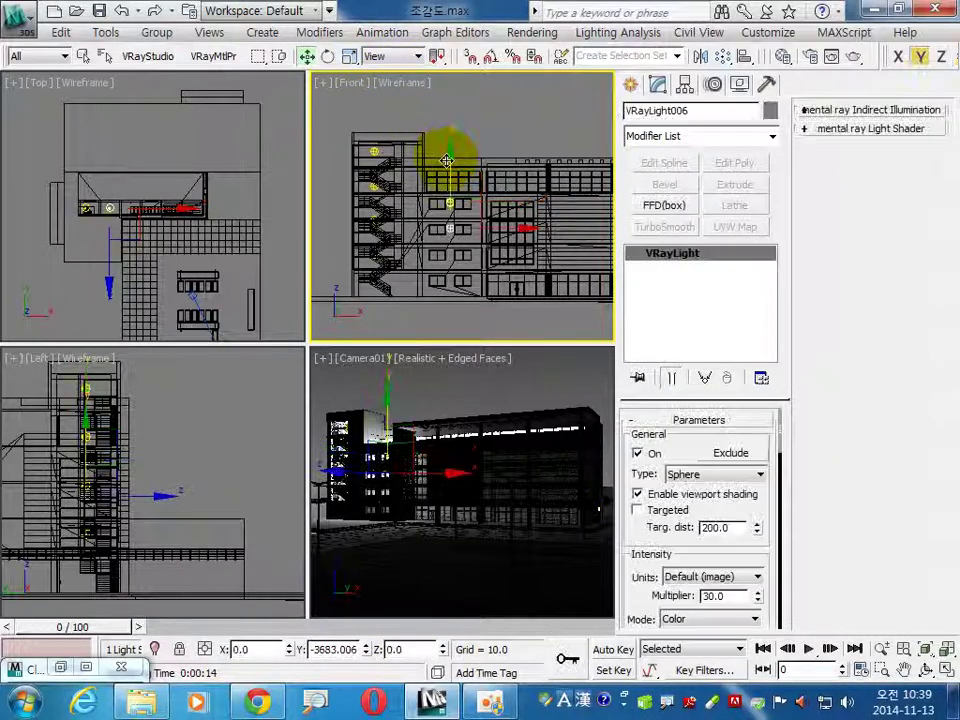
{"action": "left_click", "coordinate": [410, 310]}
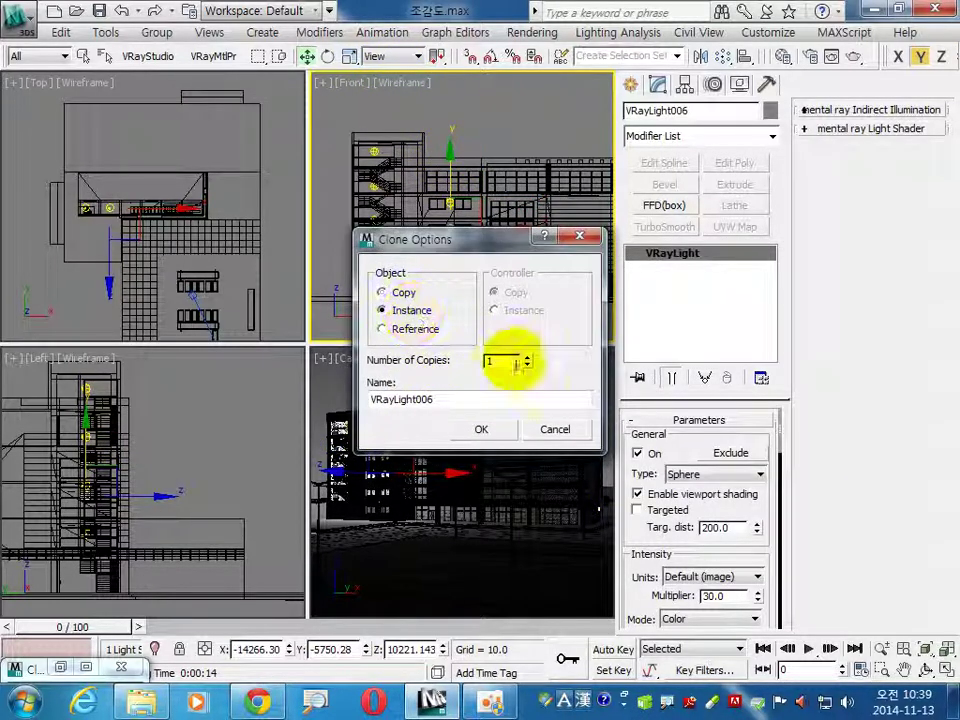
{"action": "left_click", "coordinate": [527, 357]}
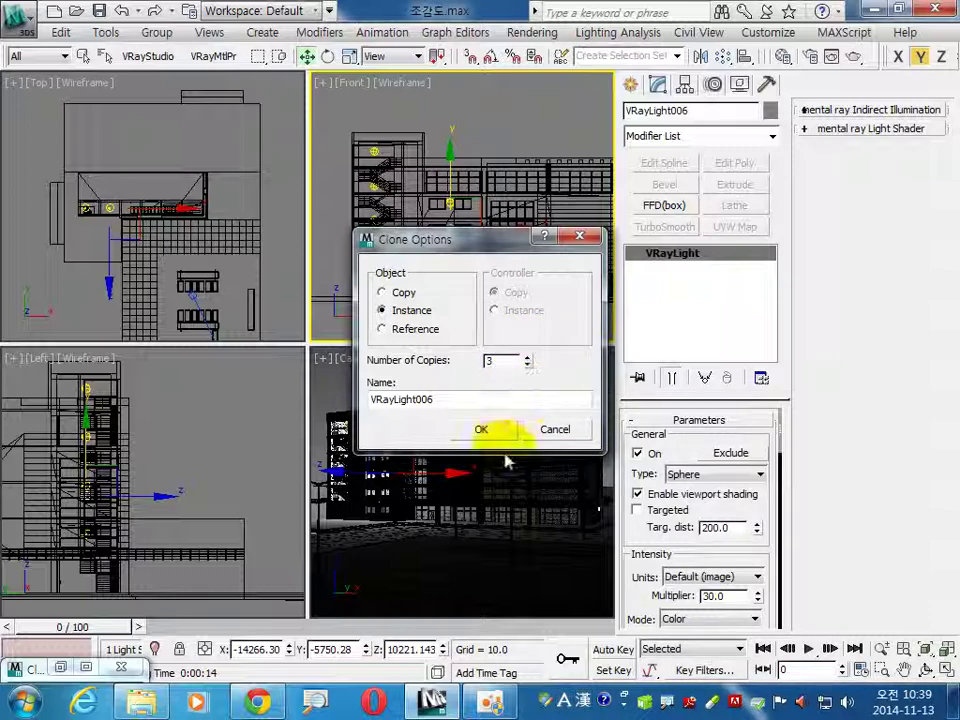
{"action": "left_click", "coordinate": [481, 429]}
{"action": "left_click", "coordinate": [465, 386]}
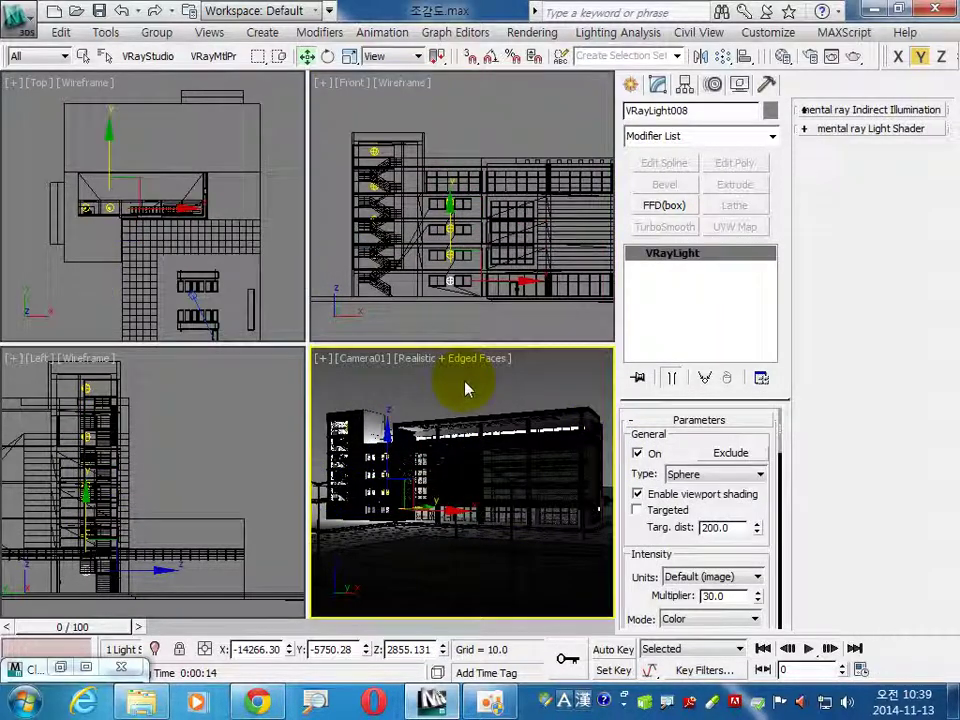
{"action": "key", "text": "shift+q"}
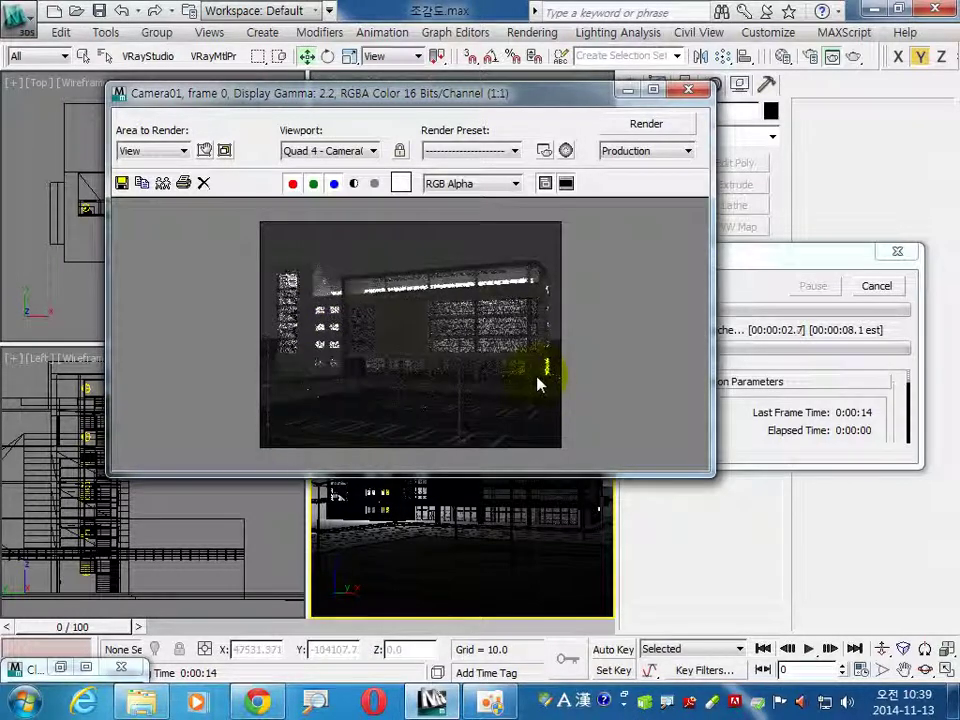
Step: Cancel and close the test render, then shift-drag VRayLight001 right and down on the facade
{"action": "left_click", "coordinate": [872, 287]}
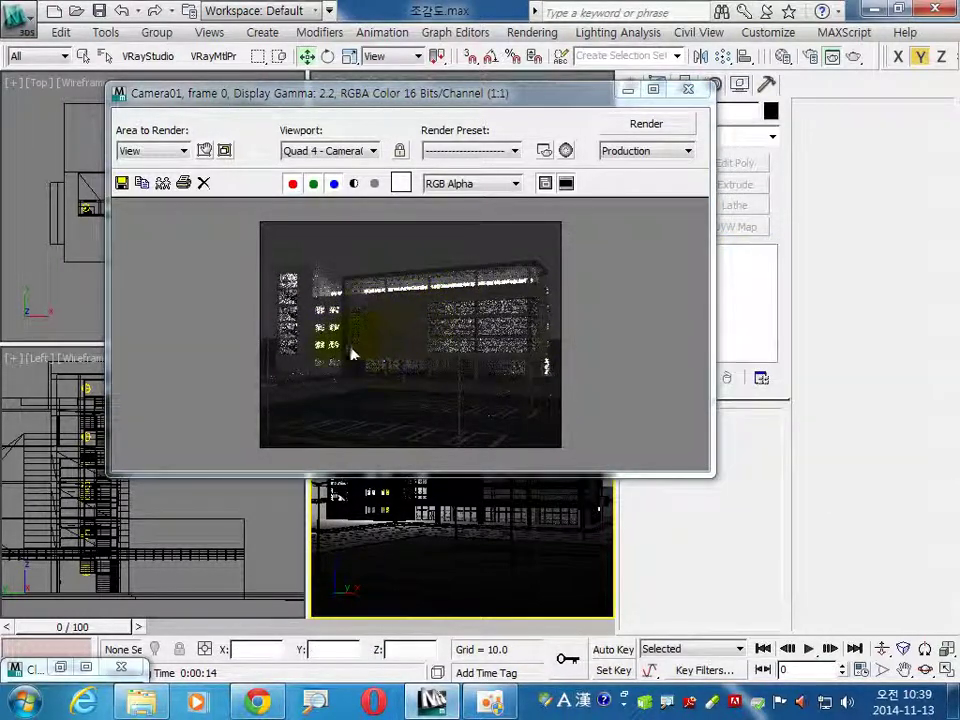
{"action": "left_click", "coordinate": [688, 90]}
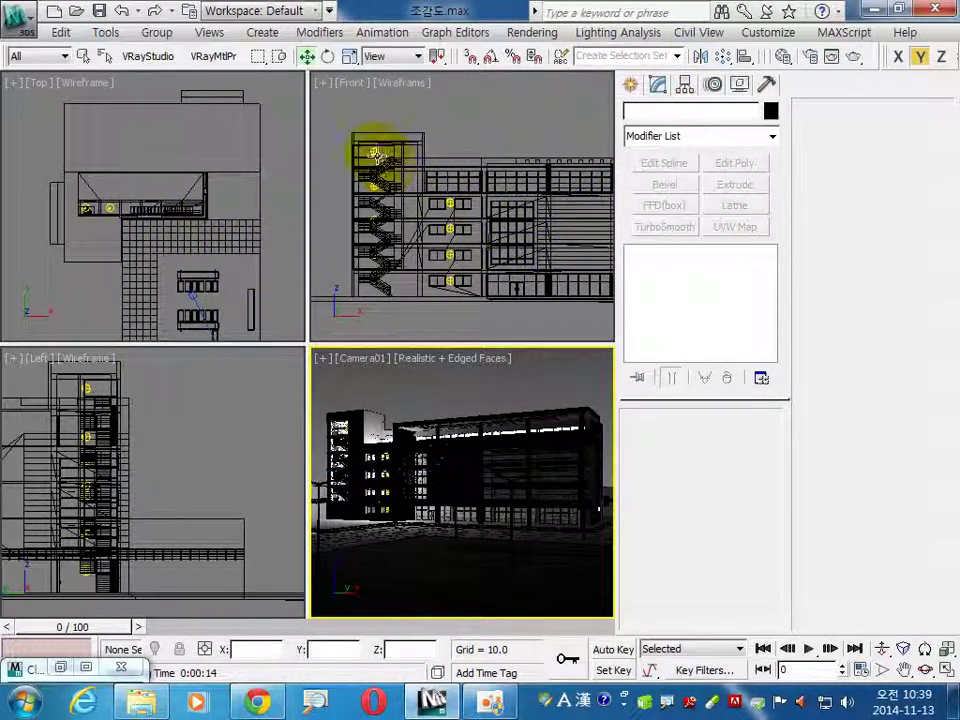
{"action": "left_click", "coordinate": [376, 153]}
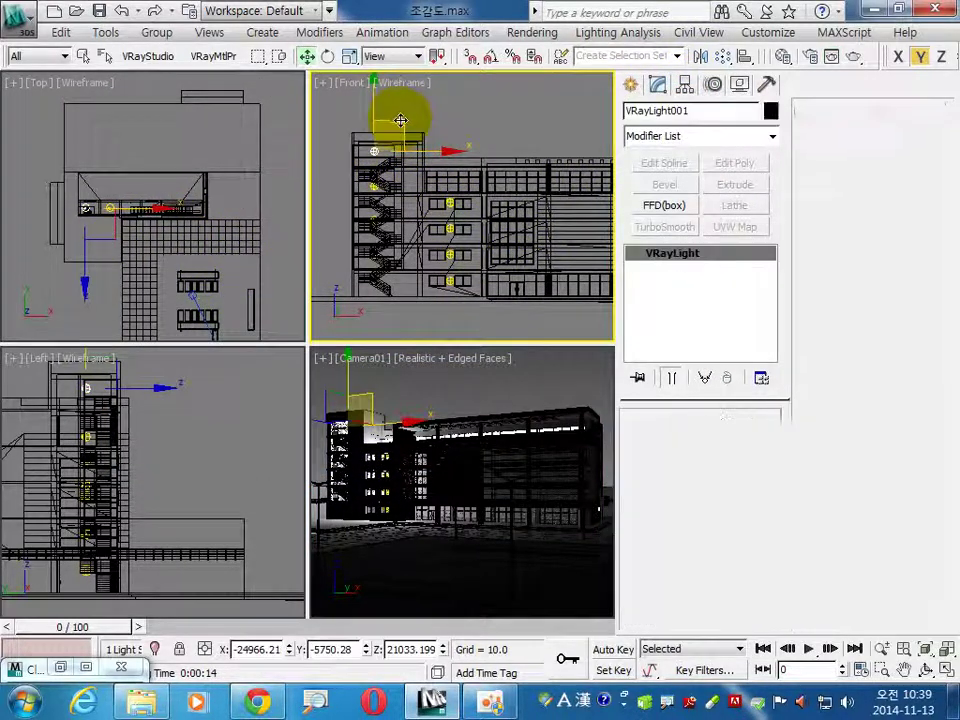
{"action": "left_click_drag", "start_coordinate": [400, 124], "coordinate": [536, 180]}
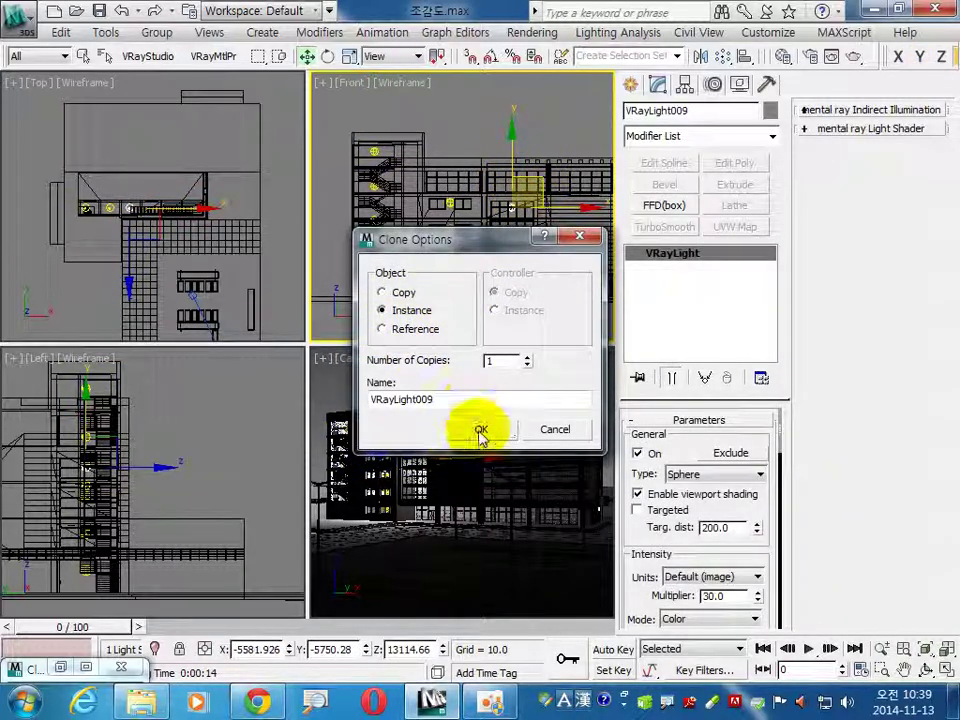
Step: Clone the sphere light as instances down the facade, creating VRayLight009 and VRayLight010
{"action": "left_click", "coordinate": [481, 429]}
{"action": "left_click_drag", "start_coordinate": [515, 162], "coordinate": [550, 258], "text": "shift"}
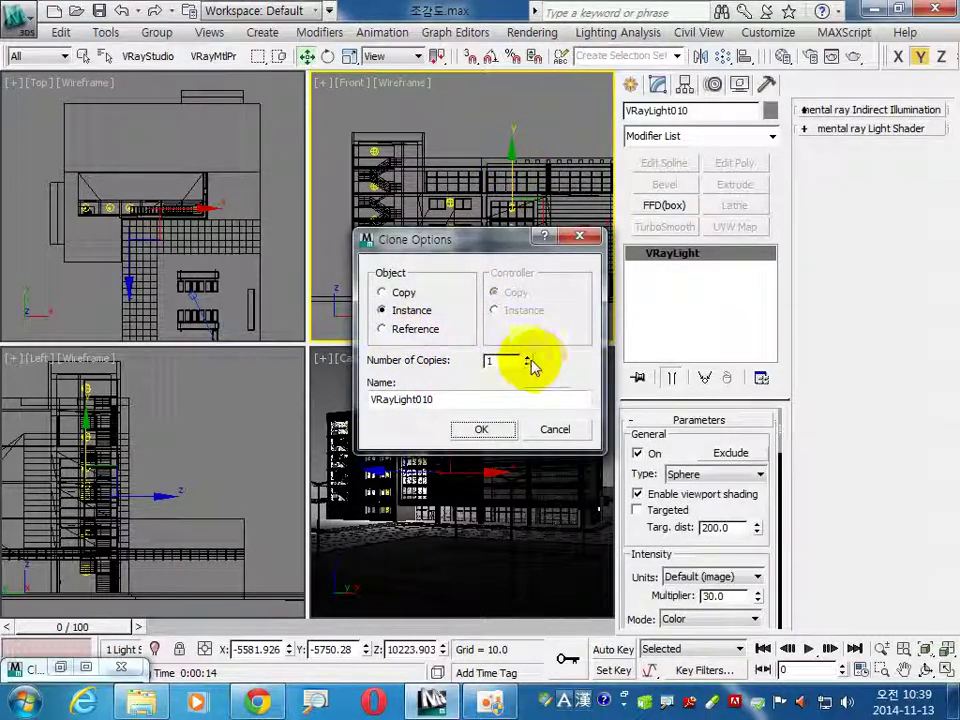
{"action": "left_click", "coordinate": [527, 356]}
{"action": "left_click", "coordinate": [495, 430]}
{"action": "left_click", "coordinate": [532, 388]}
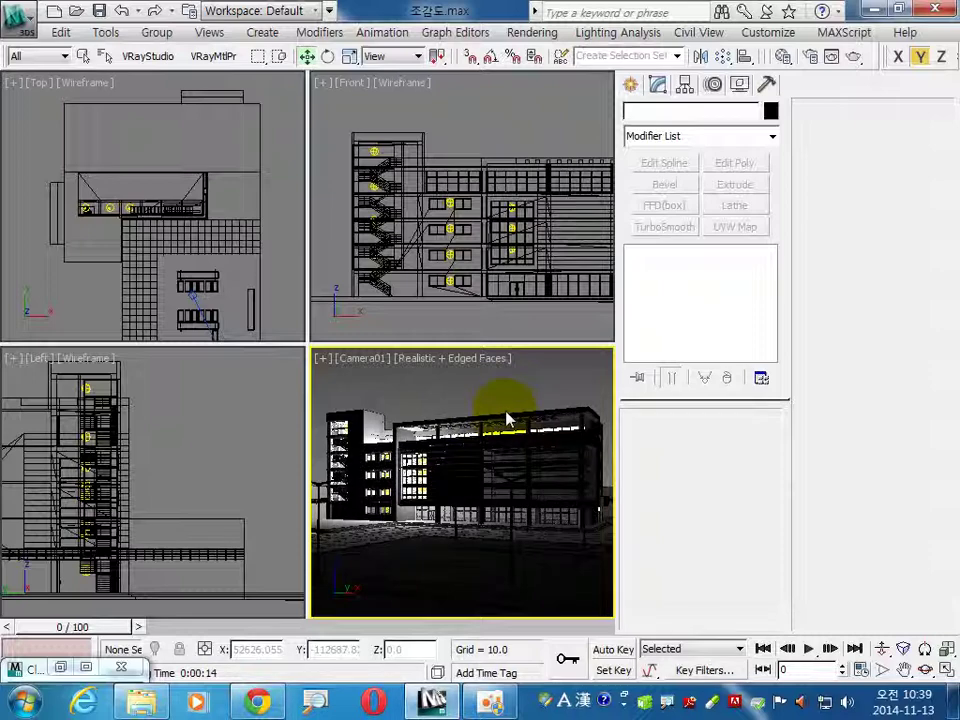
{"action": "key", "text": "shift+q"}
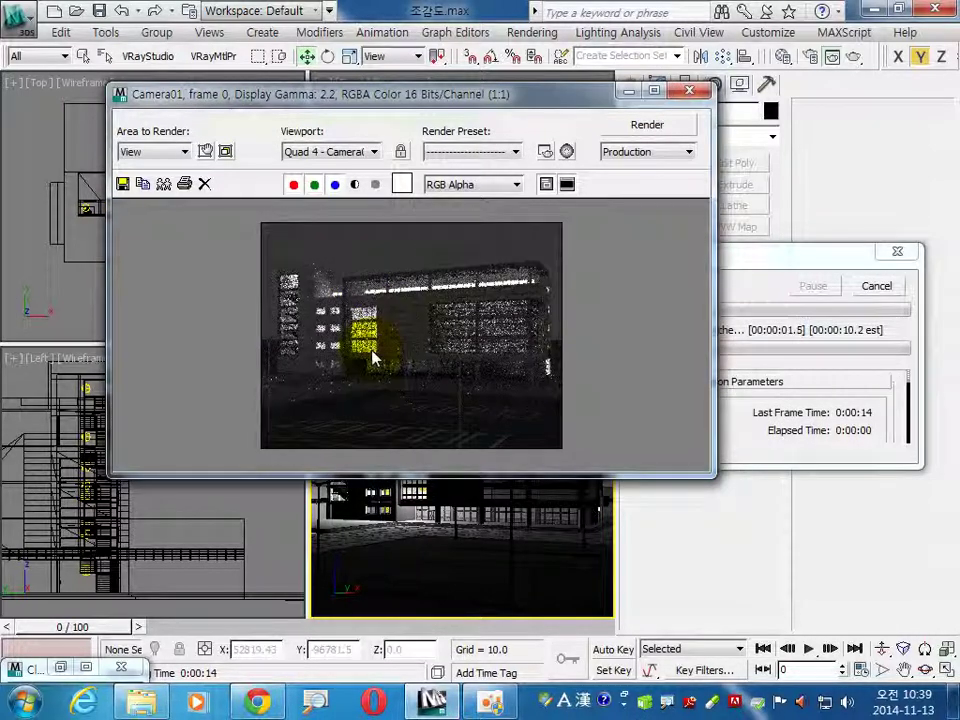
{"action": "left_click", "coordinate": [876, 286]}
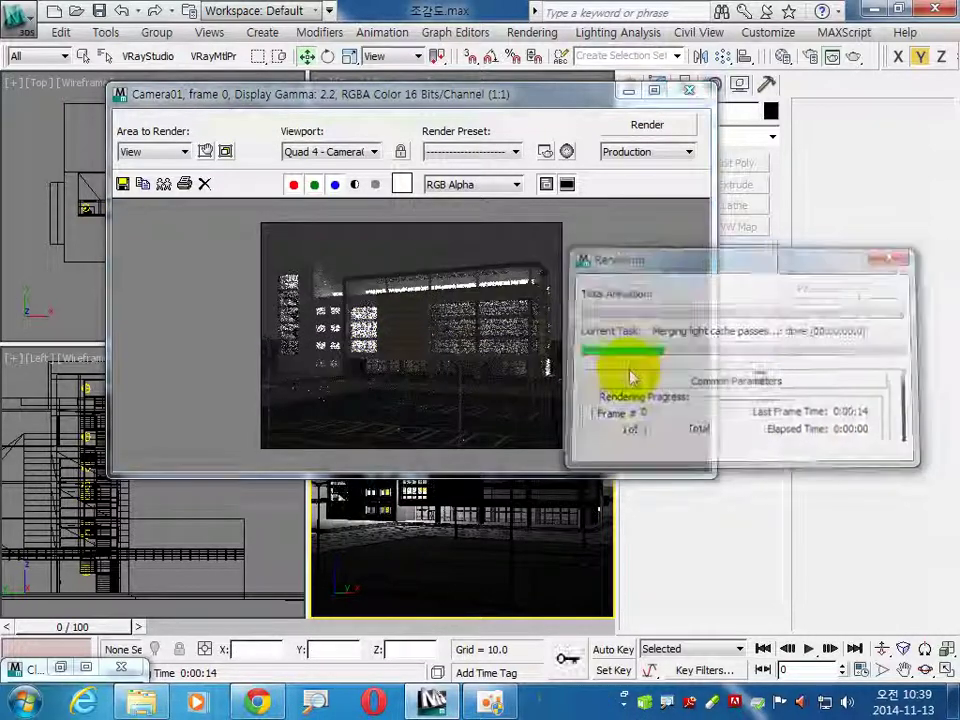
{"action": "left_click", "coordinate": [258, 702]}
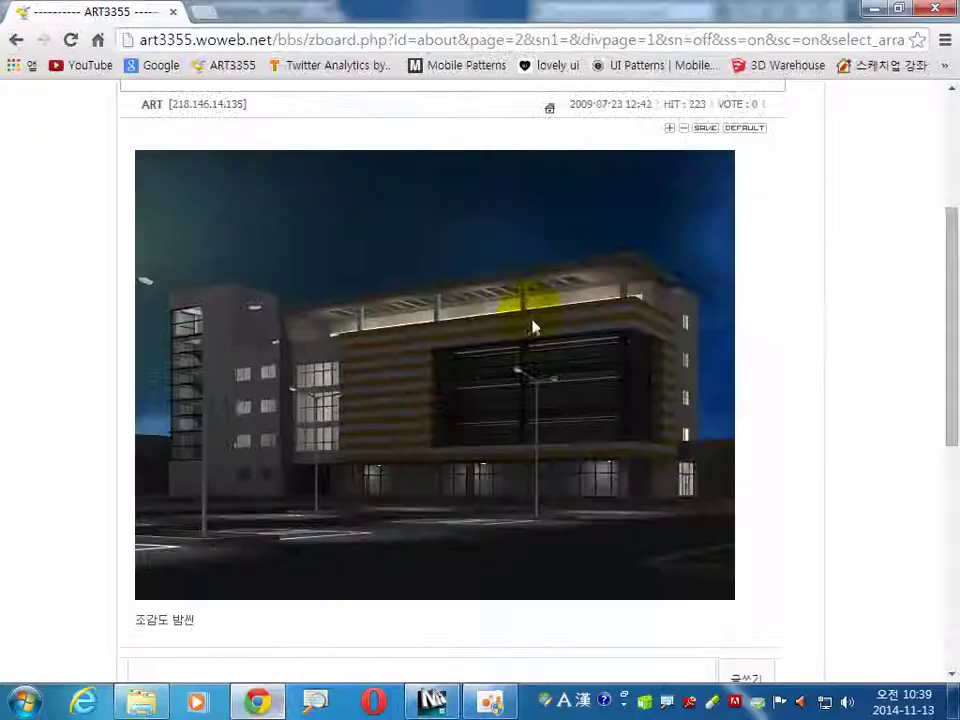
{"action": "left_click", "coordinate": [431, 700]}
{"action": "left_click", "coordinate": [690, 92]}
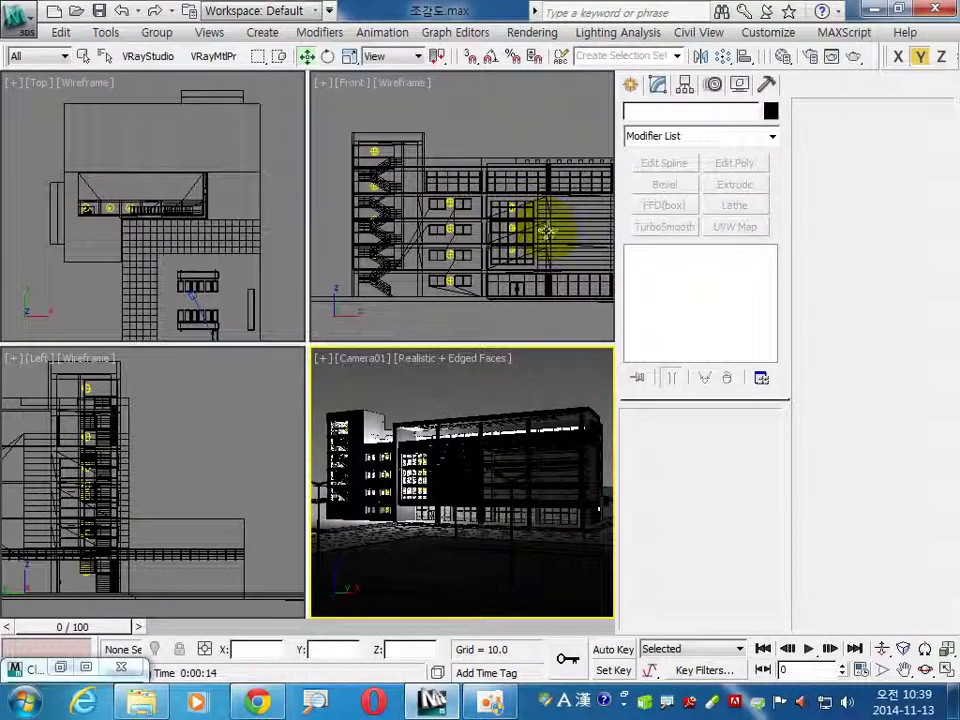
{"action": "left_click", "coordinate": [451, 281]}
Step: Pick a sphere light and clone an instance to the right along the lower floor
{"action": "left_click", "coordinate": [454, 283]}
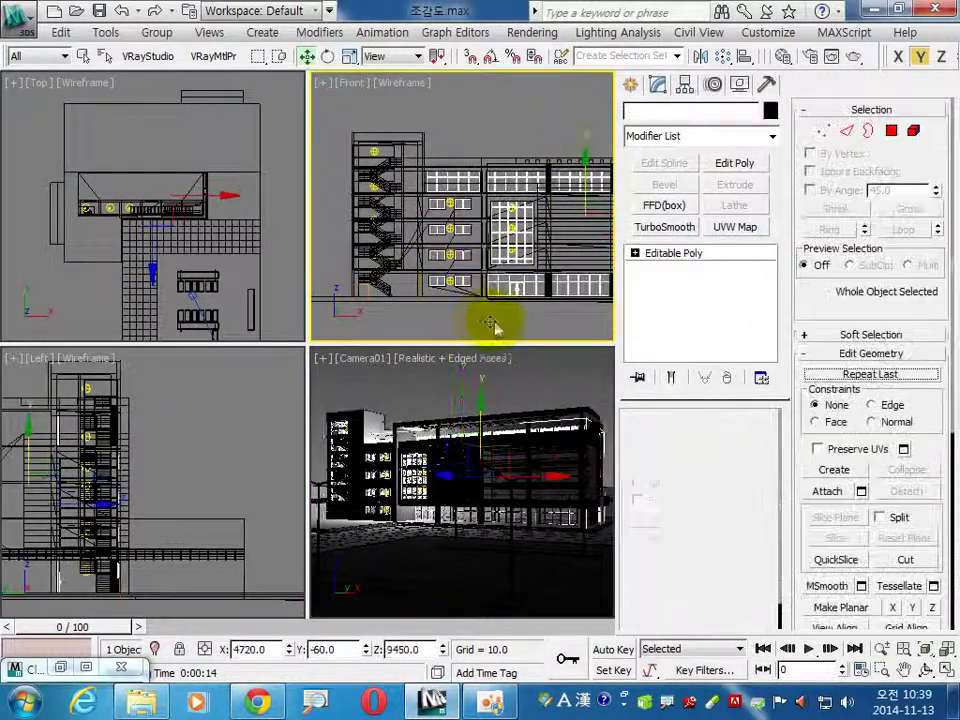
{"action": "left_click", "coordinate": [446, 283]}
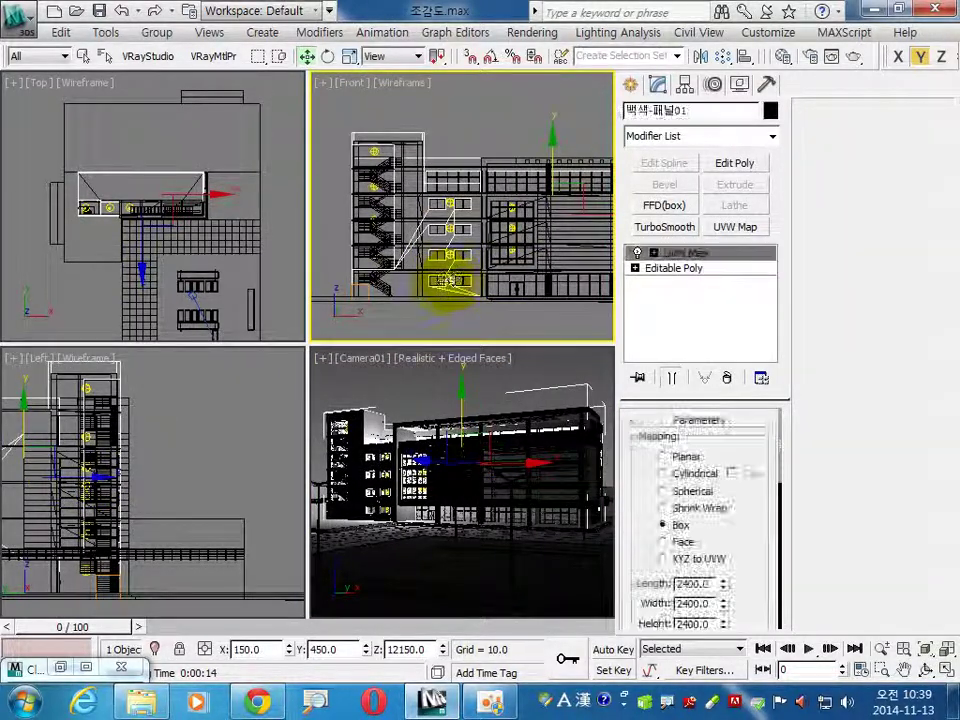
{"action": "left_click", "coordinate": [446, 283]}
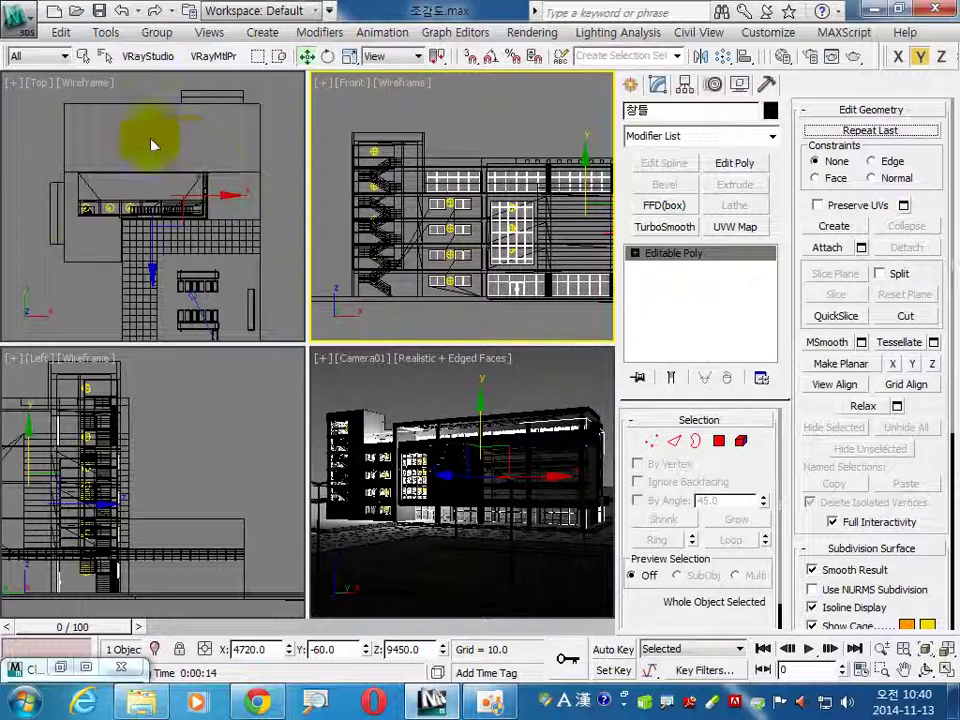
{"action": "left_click", "coordinate": [92, 298]}
{"action": "scroll", "coordinate": [114, 225], "scroll_direction": "up", "scroll_amount": 3}
{"action": "scroll", "coordinate": [75, 208], "scroll_direction": "up", "scroll_amount": 2}
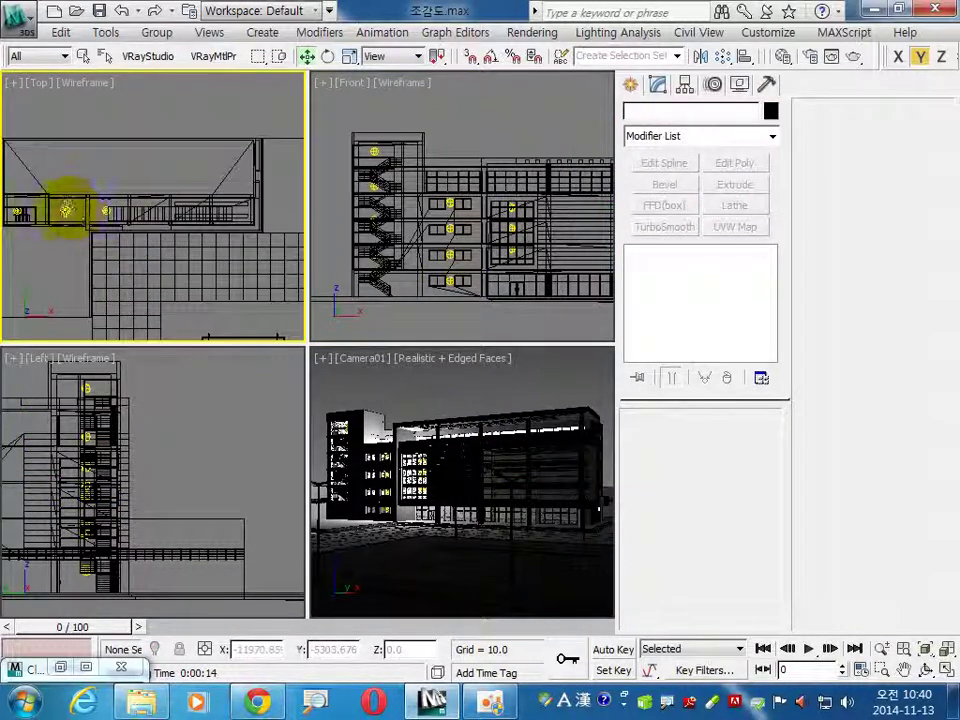
{"action": "left_click", "coordinate": [71, 208]}
{"action": "right_click", "coordinate": [489, 317]}
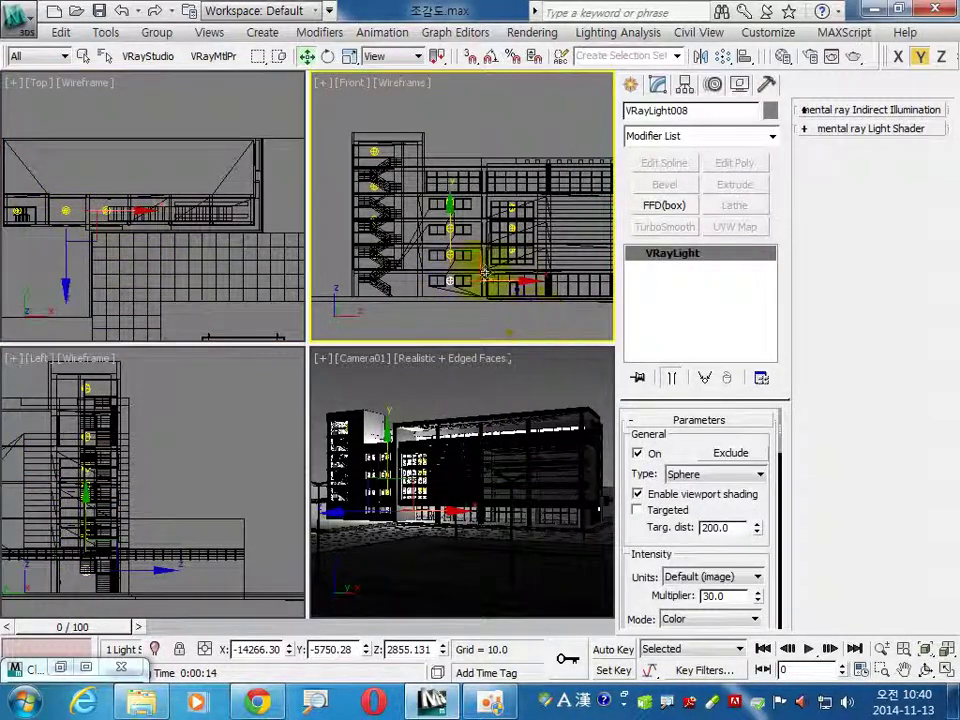
{"action": "left_click_drag", "start_coordinate": [517, 281], "coordinate": [589, 280], "text": "shift"}
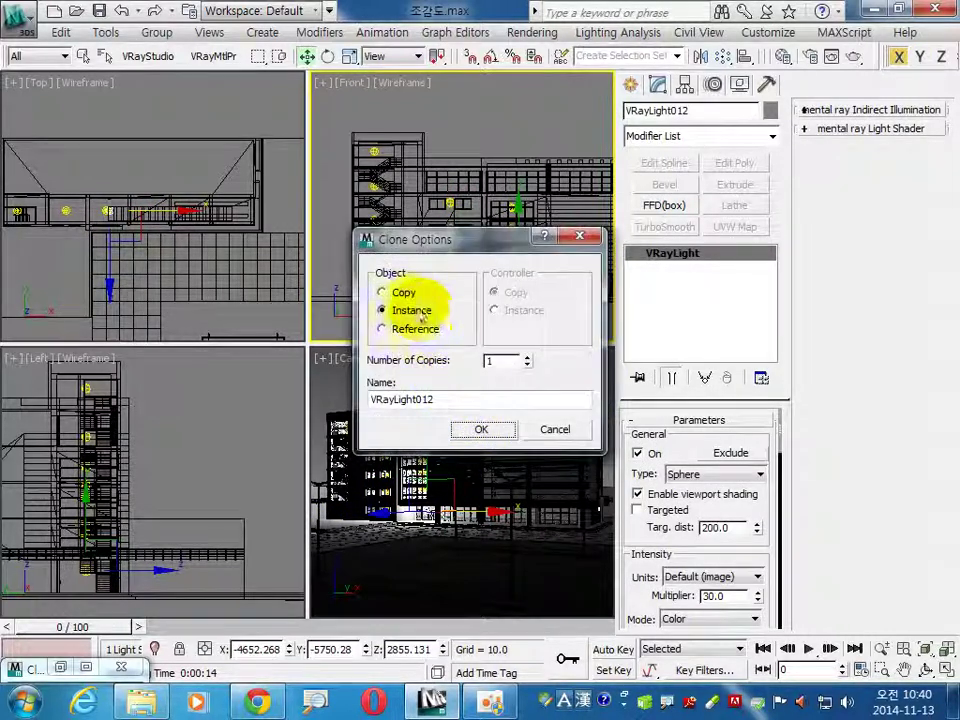
{"action": "left_click", "coordinate": [482, 430]}
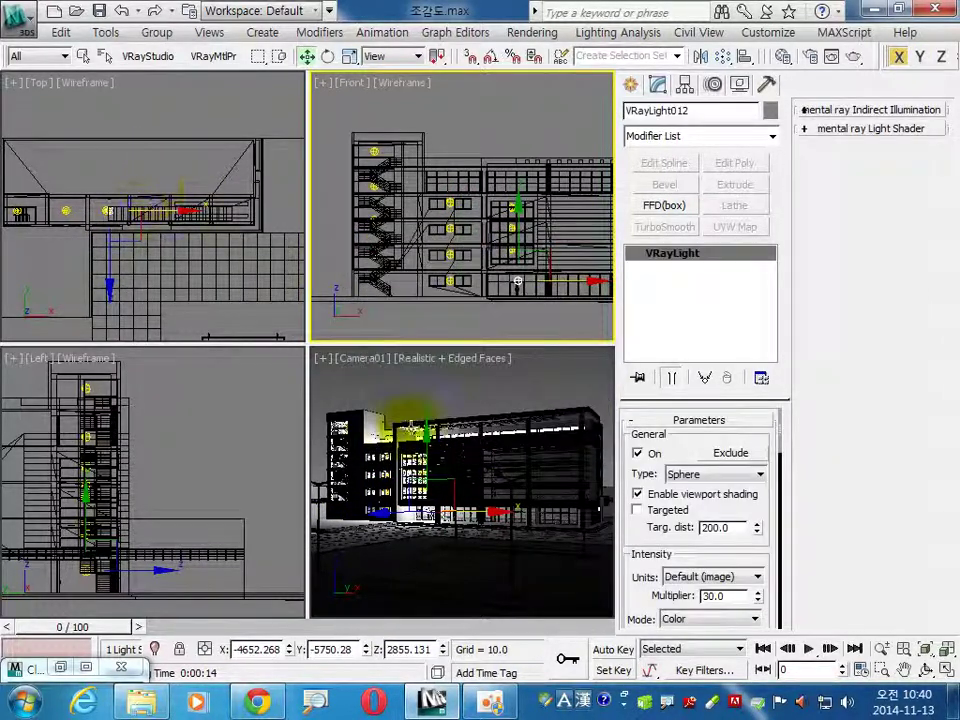
Step: In Top view, push the light deeper into the plan, clone another instance, and test-render
{"action": "left_click", "coordinate": [113, 172]}
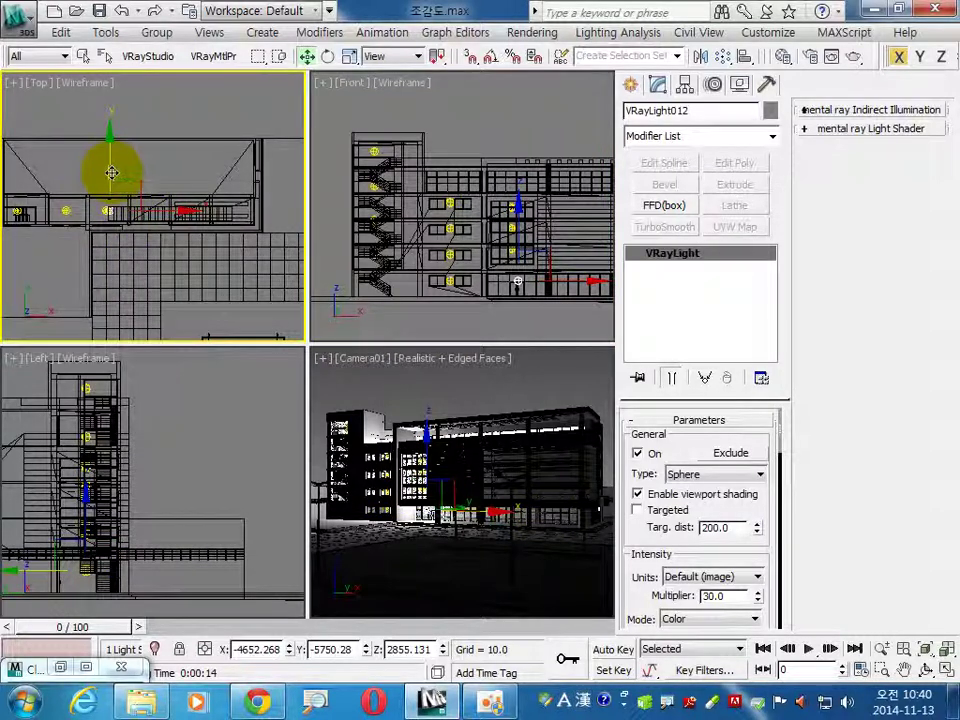
{"action": "left_click_drag", "start_coordinate": [108, 176], "coordinate": [238, 180]}
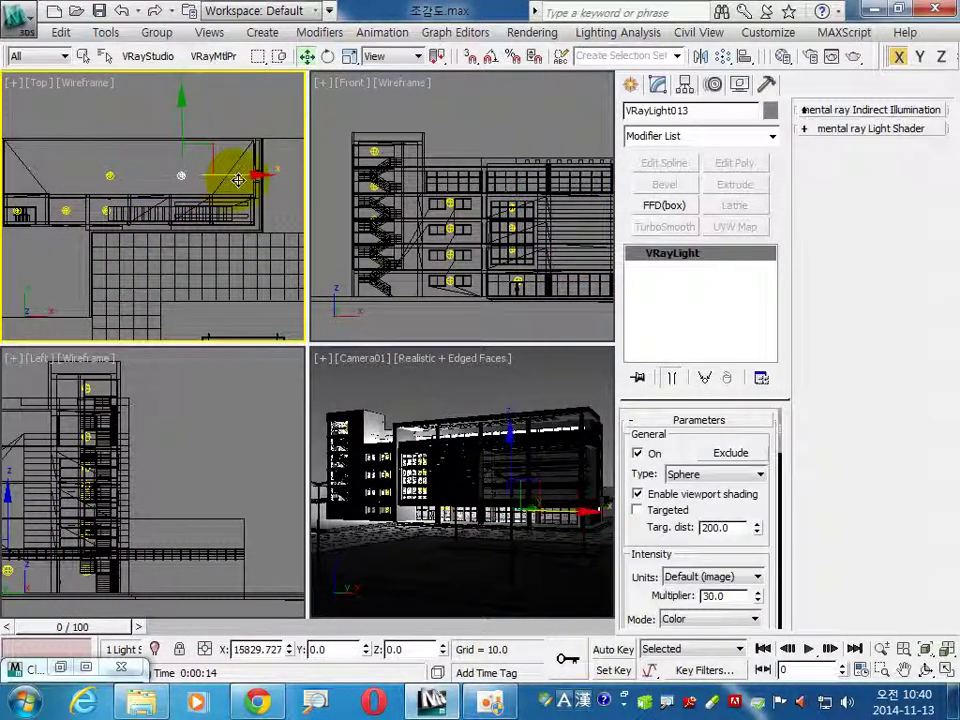
{"action": "left_click_drag", "start_coordinate": [230, 180], "coordinate": [240, 172], "text": "shift"}
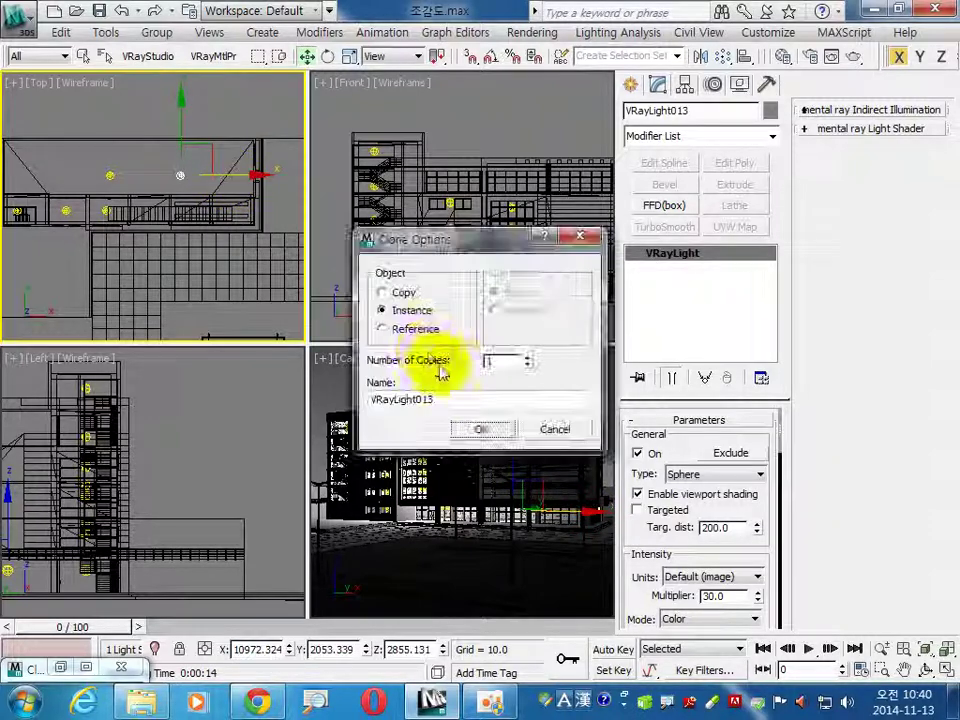
{"action": "left_click", "coordinate": [488, 430]}
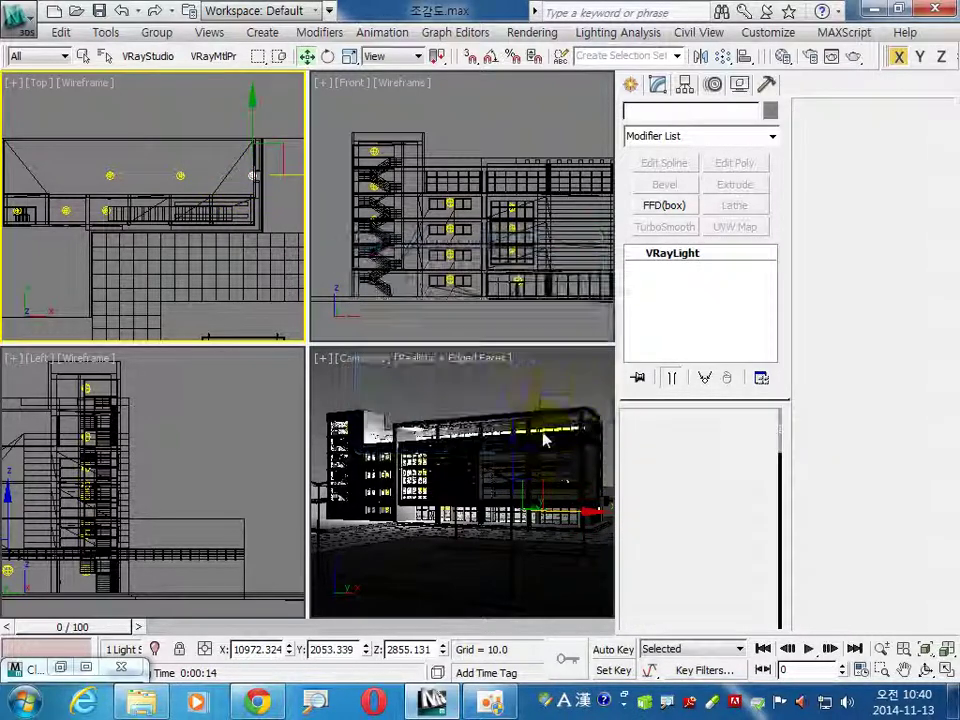
{"action": "left_click", "coordinate": [544, 386]}
{"action": "key", "text": "shift+q"}
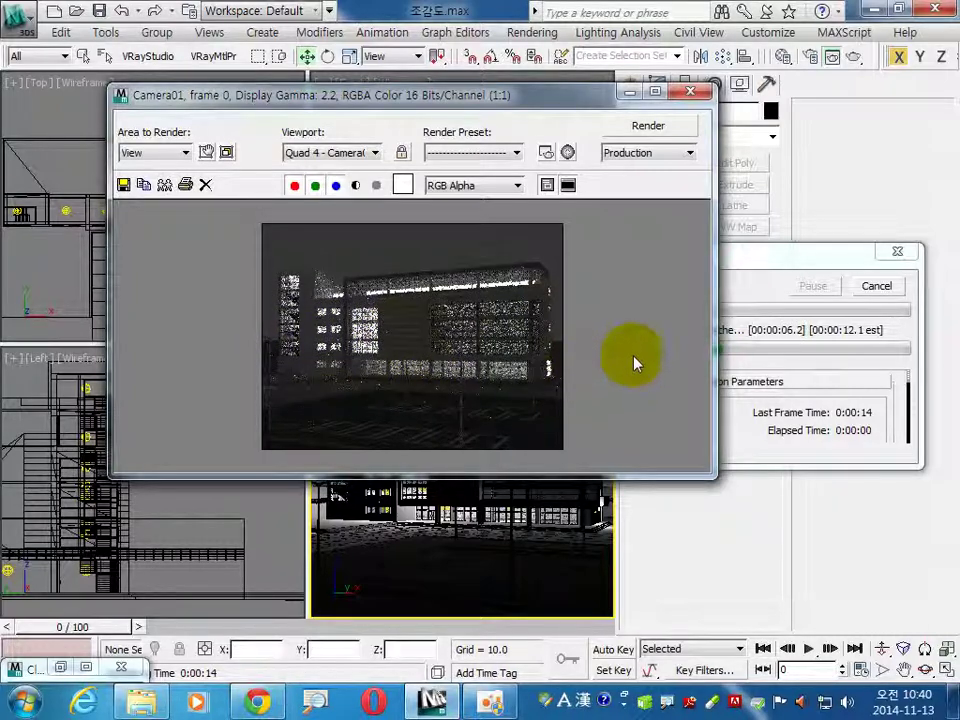
Step: Bring up the '조감도 밤씬' night reference image in Chrome for comparison
{"action": "left_click", "coordinate": [257, 701]}
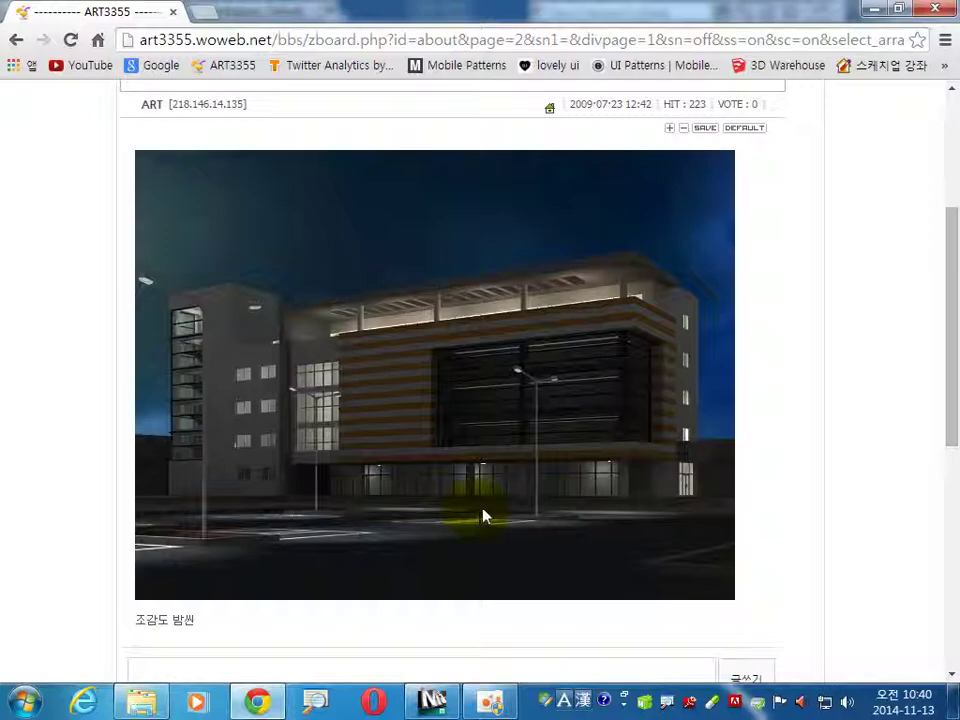
Step: Return to 3ds Max to view the finished test render
{"action": "left_click", "coordinate": [436, 696]}
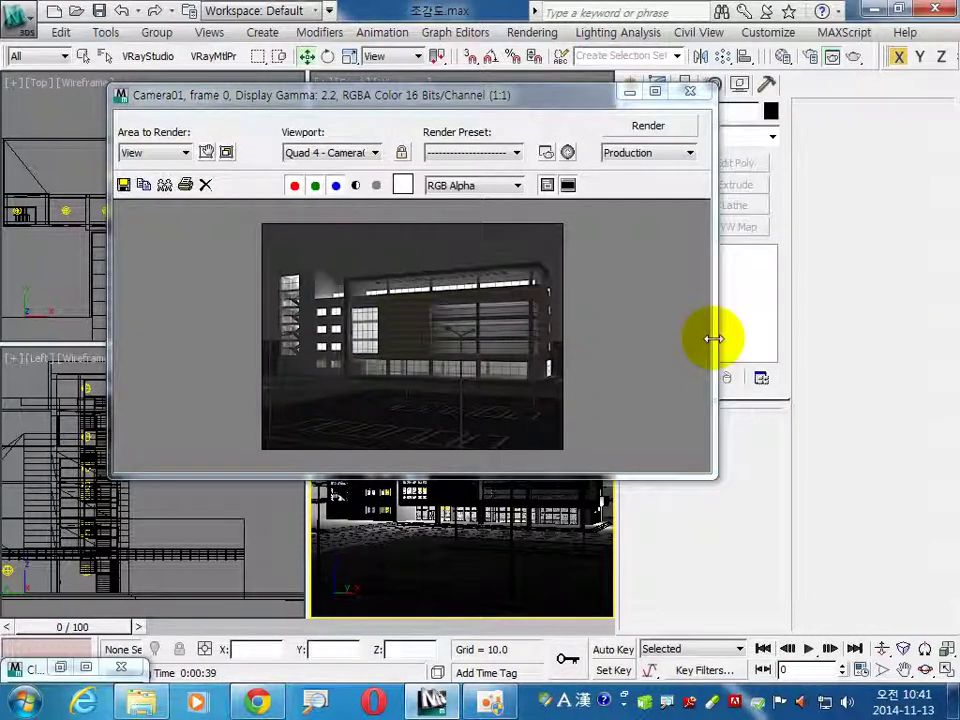
Step: Keep a cloned copy of the render, close the frame window, and zoom the Left viewport onto the street lamp
{"action": "left_click", "coordinate": [164, 184]}
{"action": "left_click", "coordinate": [718, 222]}
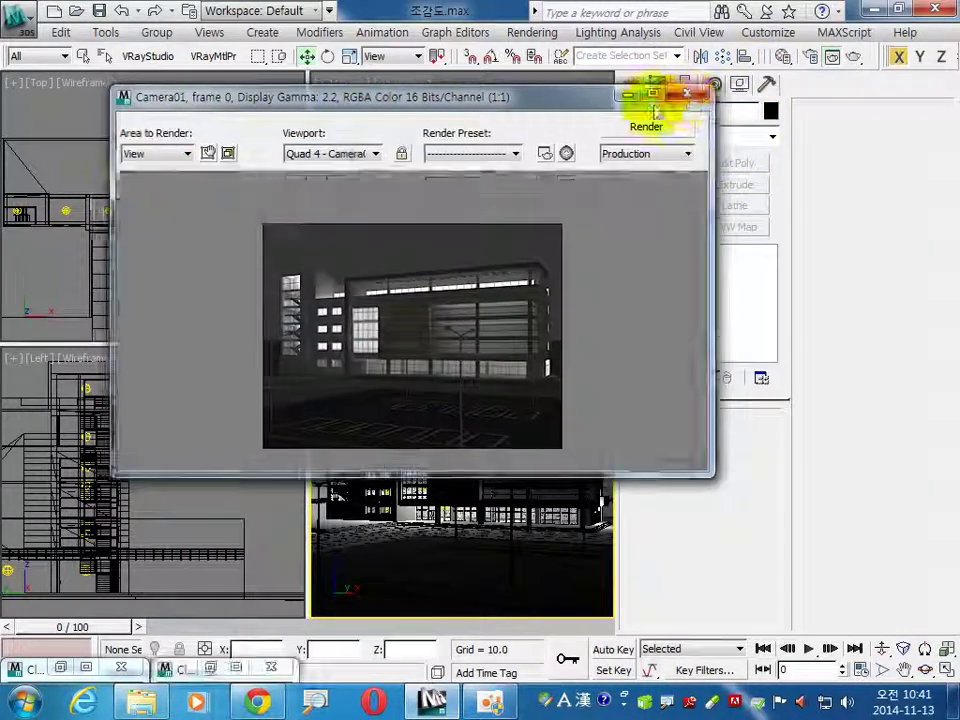
{"action": "left_click", "coordinate": [630, 93]}
{"action": "mouse_move", "coordinate": [253, 546]}
{"action": "middle_mouse_down"}
{"action": "mouse_move", "coordinate": [133, 508]}
{"action": "mouse_move", "coordinate": [77, 452]}
{"action": "middle_mouse_up"}
{"action": "scroll", "coordinate": [215, 540], "scroll_direction": "up", "scroll_amount": 3}
{"action": "middle_click_drag", "start_coordinate": [193, 508], "coordinate": [212, 470]}
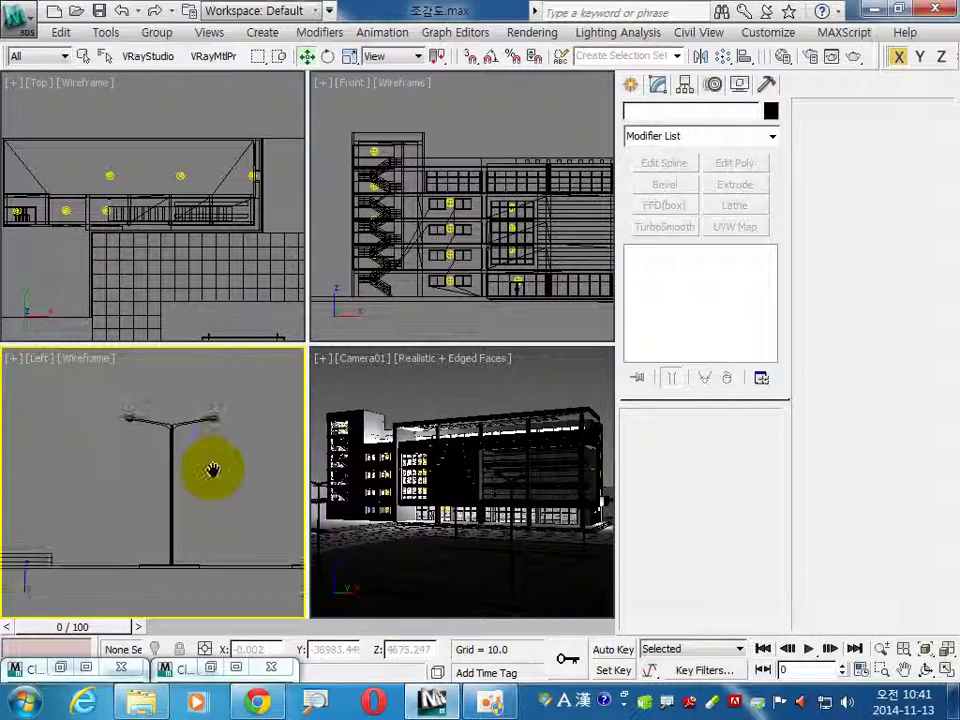
Step: Create target spotlight Spot001 at the lamp head aimed at the pavement and raise it to the arm
{"action": "left_click", "coordinate": [630, 84]}
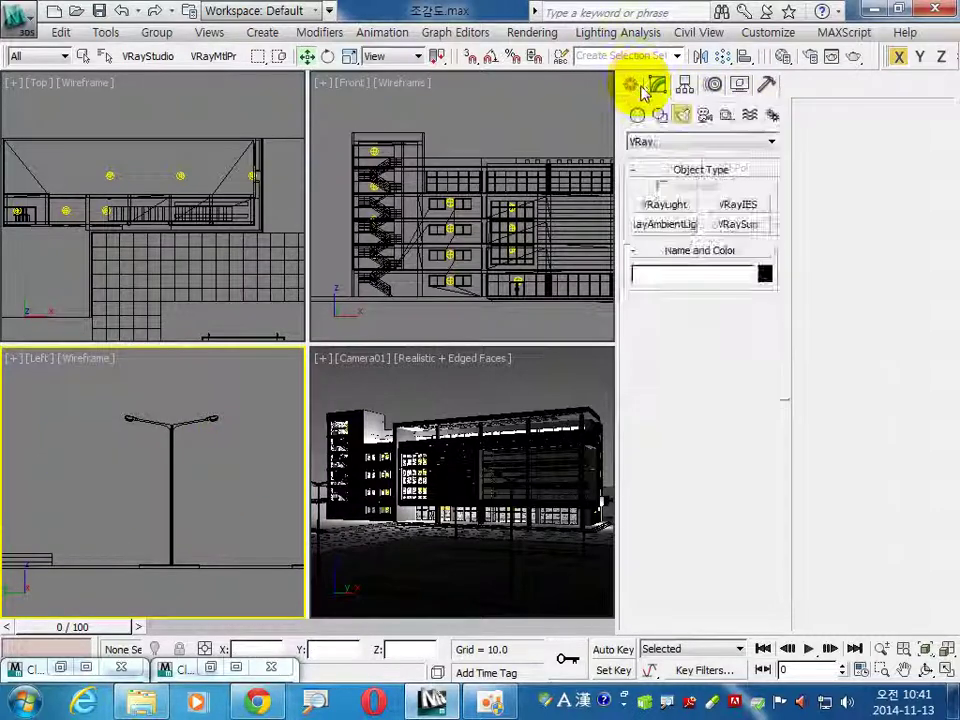
{"action": "left_click", "coordinate": [684, 142]}
{"action": "left_click", "coordinate": [677, 173]}
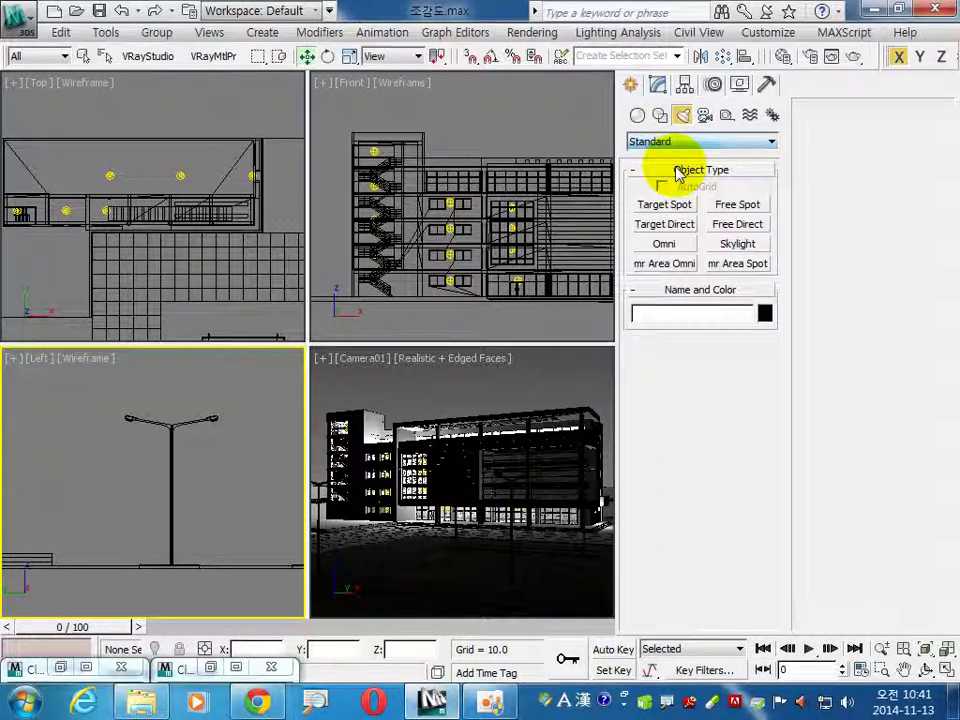
{"action": "left_click", "coordinate": [680, 205]}
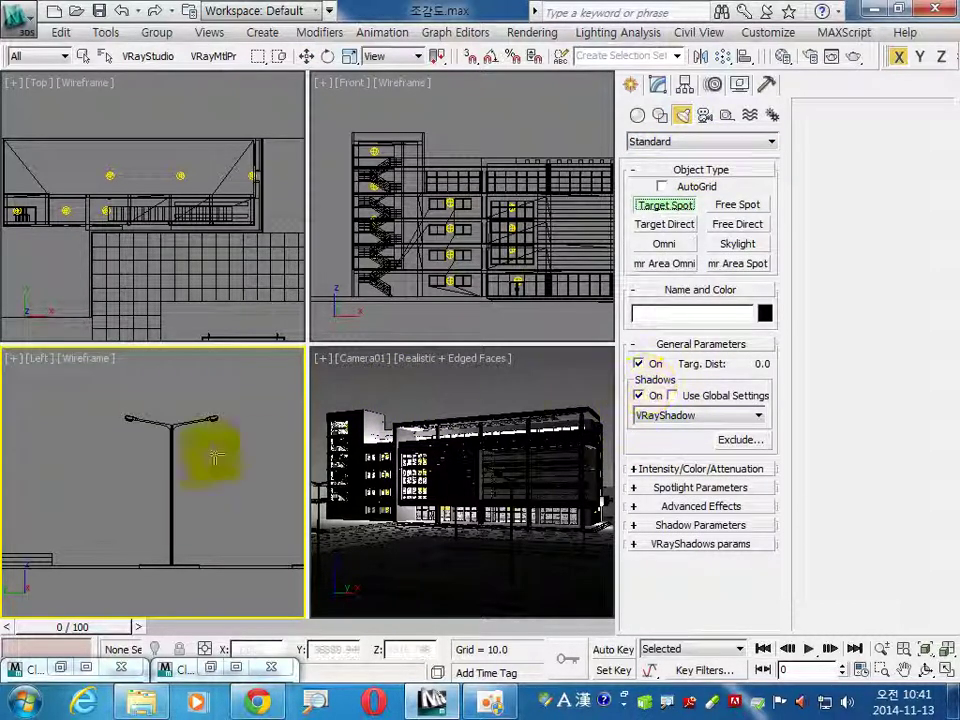
{"action": "left_click_drag", "start_coordinate": [130, 424], "coordinate": [62, 556]}
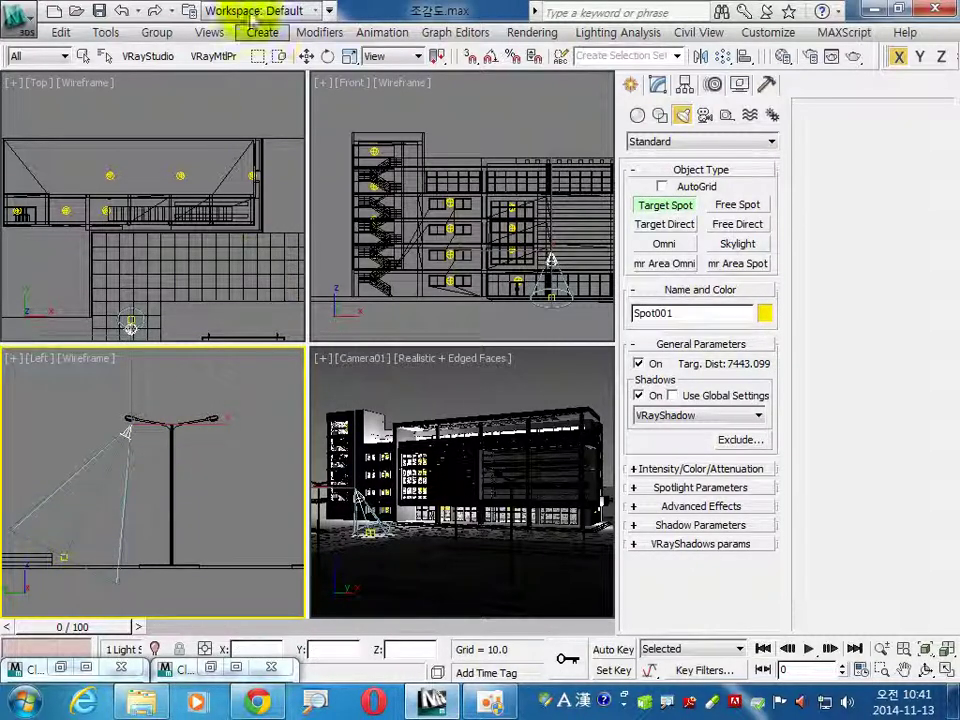
{"action": "left_click", "coordinate": [307, 57]}
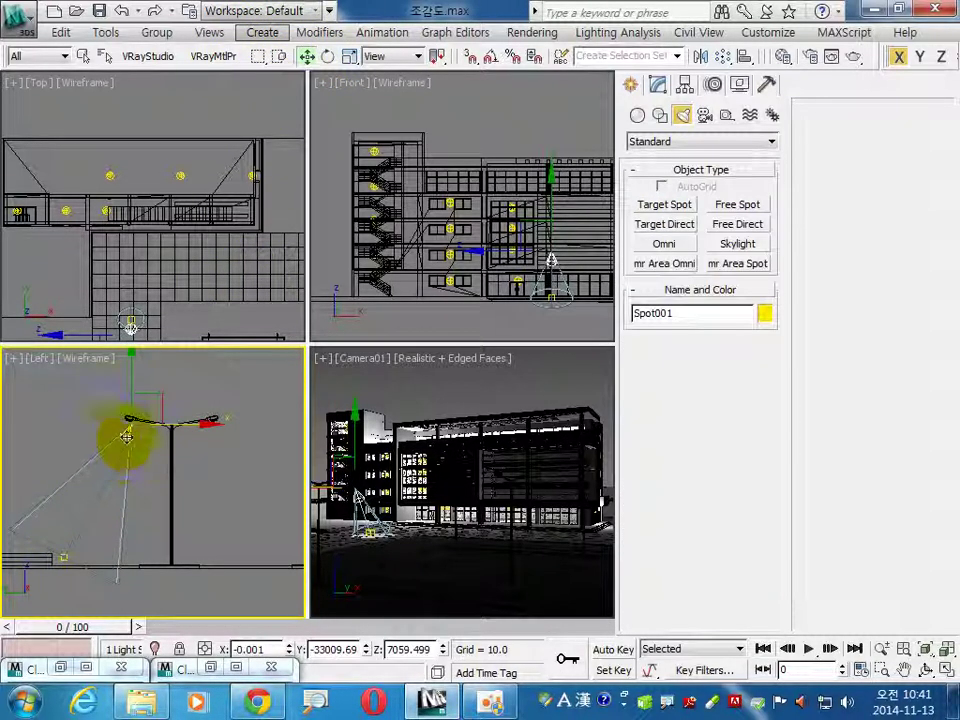
{"action": "left_click_drag", "start_coordinate": [148, 405], "coordinate": [146, 397]}
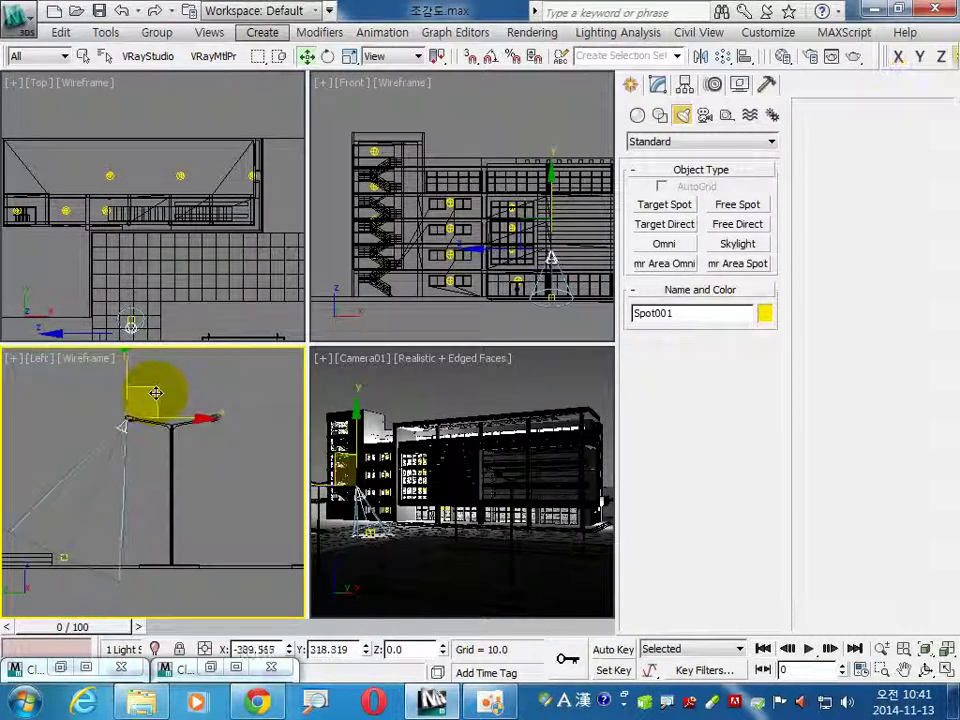
Step: Show Spot001's Intensity/Color/Attenuation and Spotlight Parameters rollouts in the Modify panel
{"action": "left_click", "coordinate": [657, 84]}
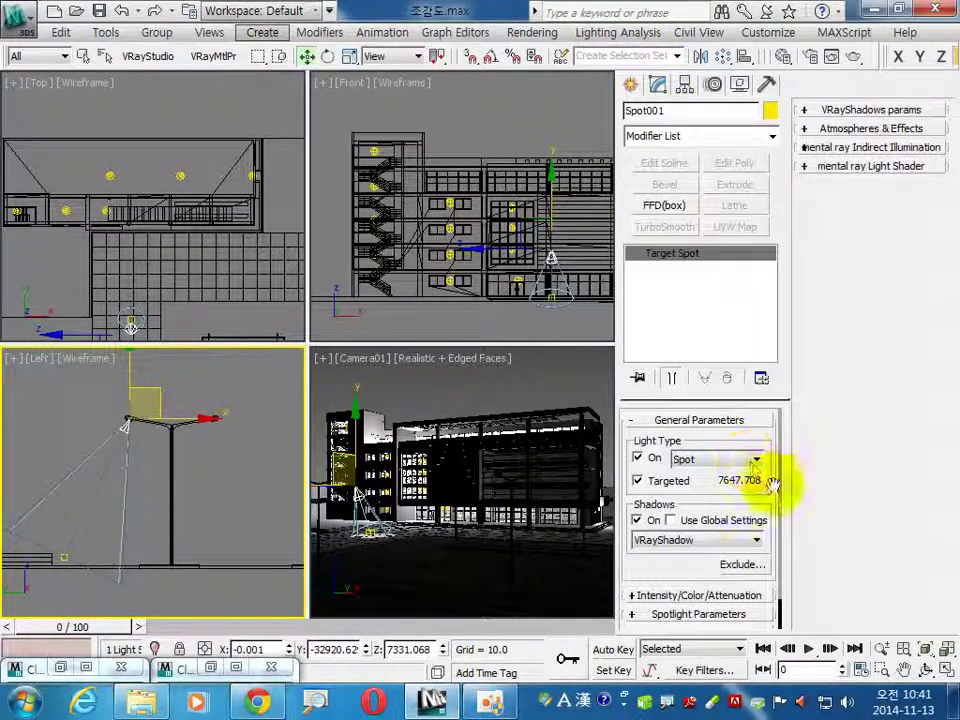
{"action": "left_click_drag", "start_coordinate": [684, 565], "coordinate": [705, 396]}
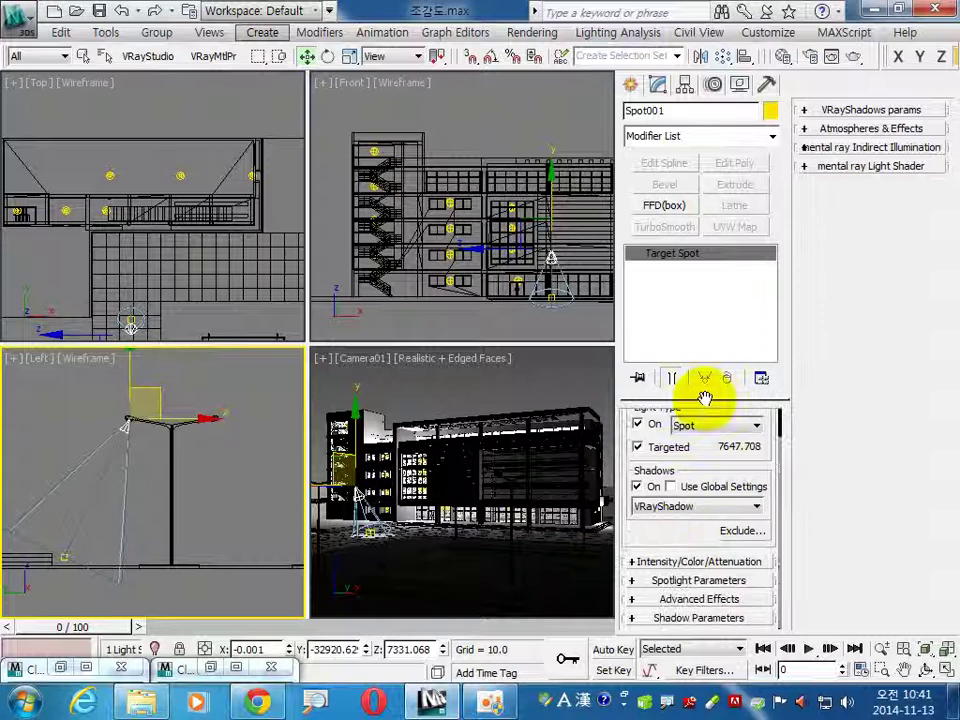
{"action": "left_click", "coordinate": [677, 562]}
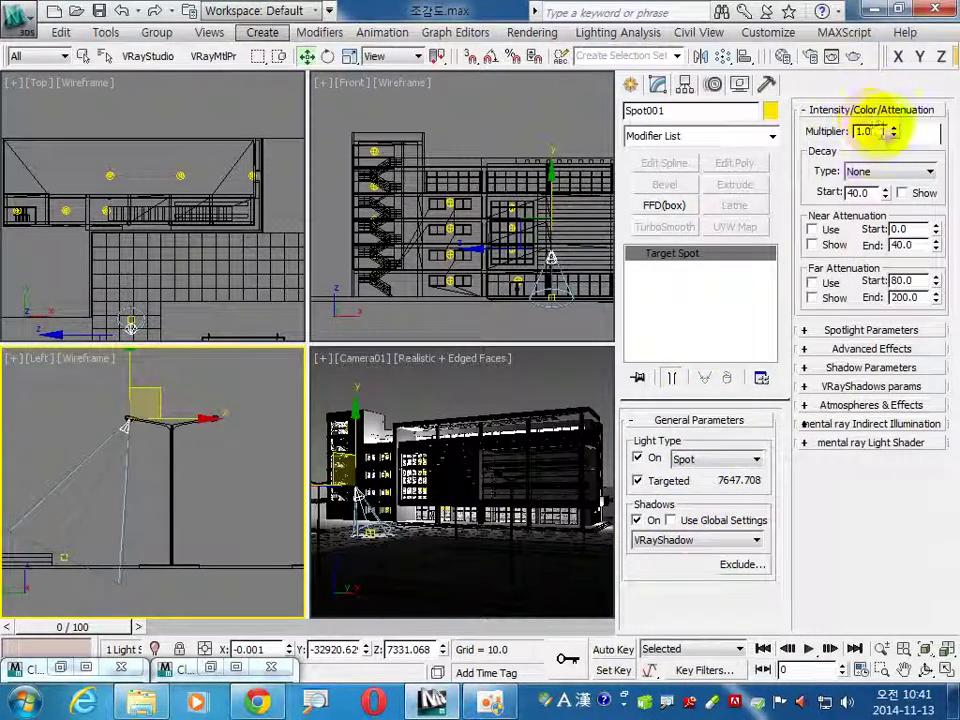
{"action": "left_click", "coordinate": [852, 333]}
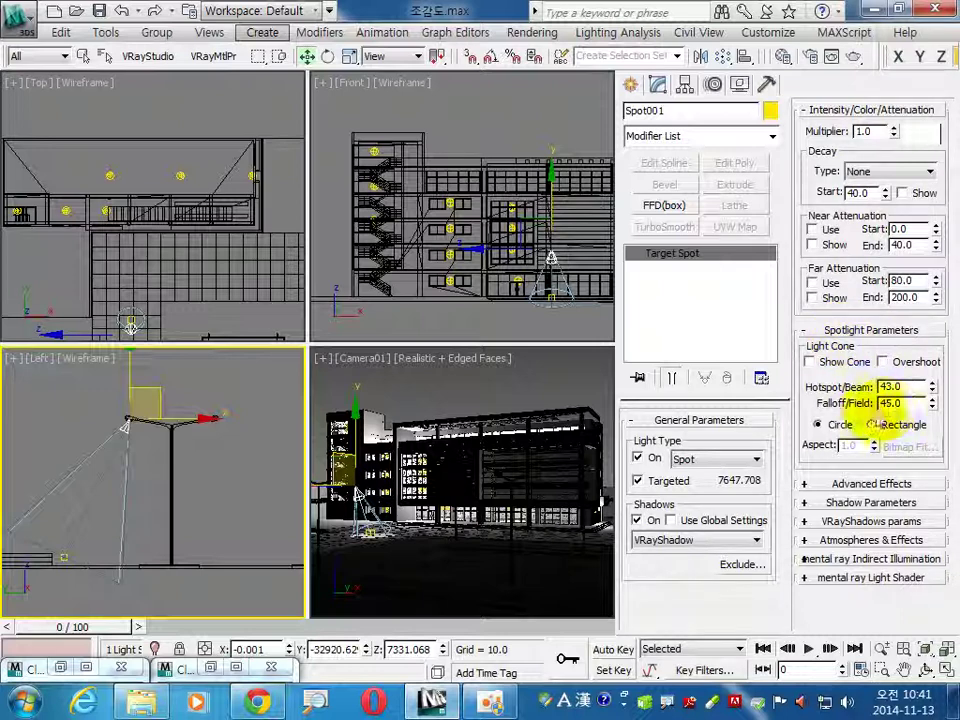
Step: Set Spot001's hotspot/beam to 30, leaving the falloff/field at 45
{"action": "double_click", "coordinate": [908, 386]}
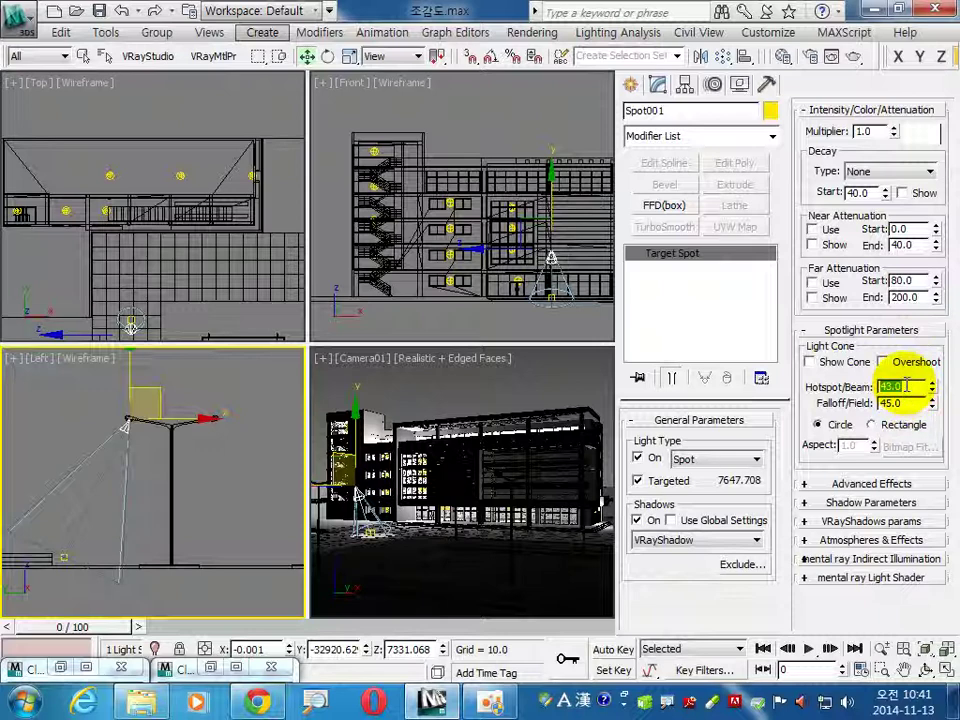
{"action": "type", "text": "30"}
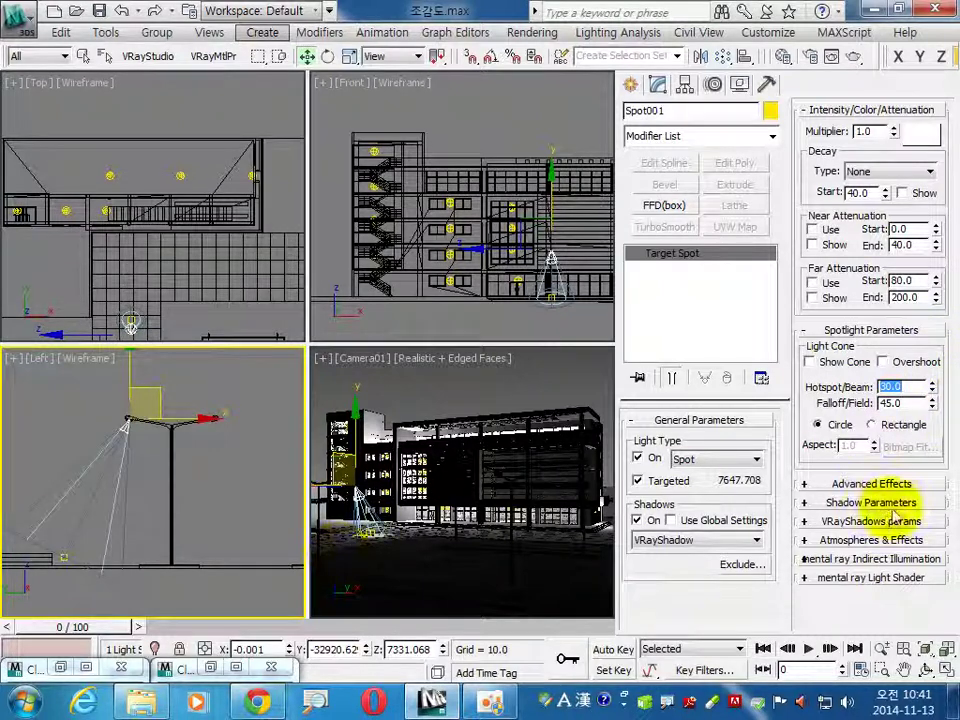
{"action": "left_click", "coordinate": [903, 404]}
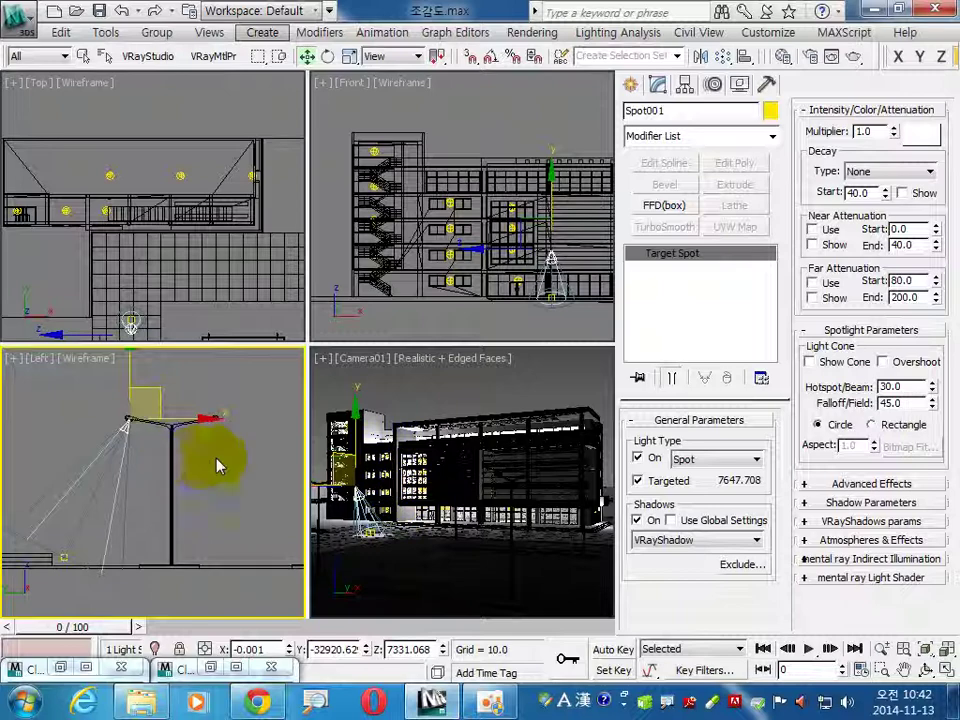
Step: Slide the spotlight sideways along X toward the building's middle and test-render the camera view
{"action": "middle_click_drag", "start_coordinate": [230, 297], "coordinate": [203, 220]}
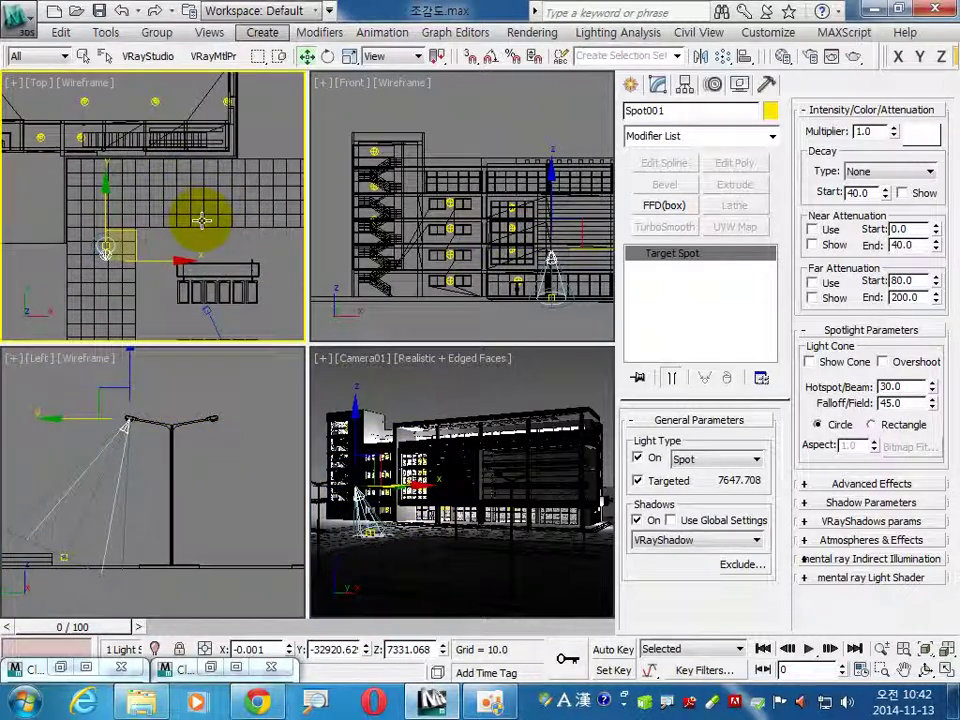
{"action": "left_click", "coordinate": [97, 481]}
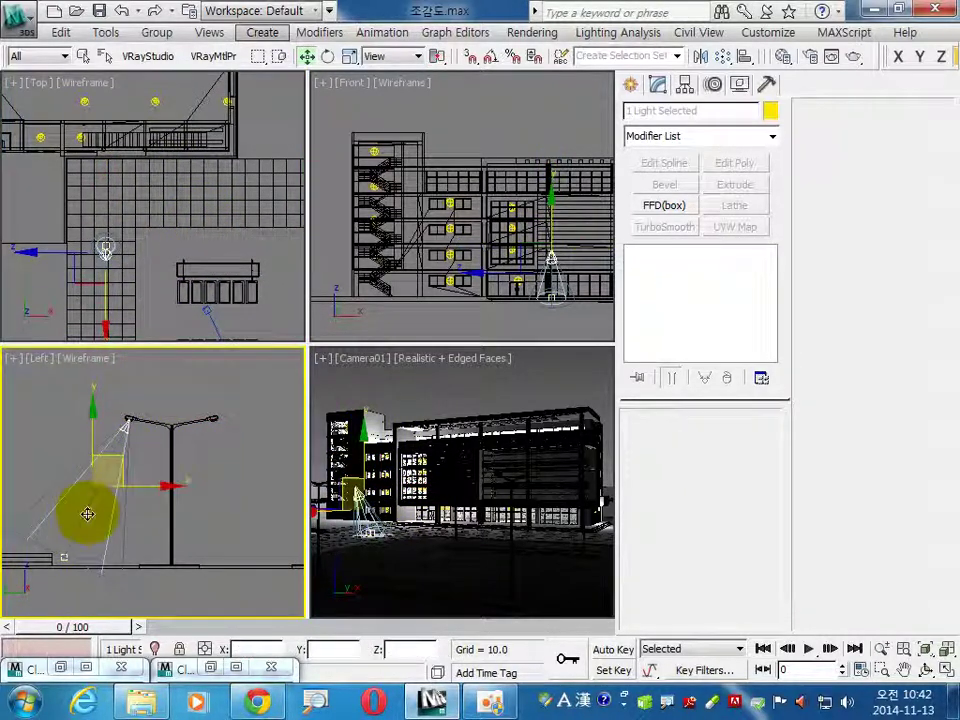
{"action": "middle_click", "coordinate": [160, 295]}
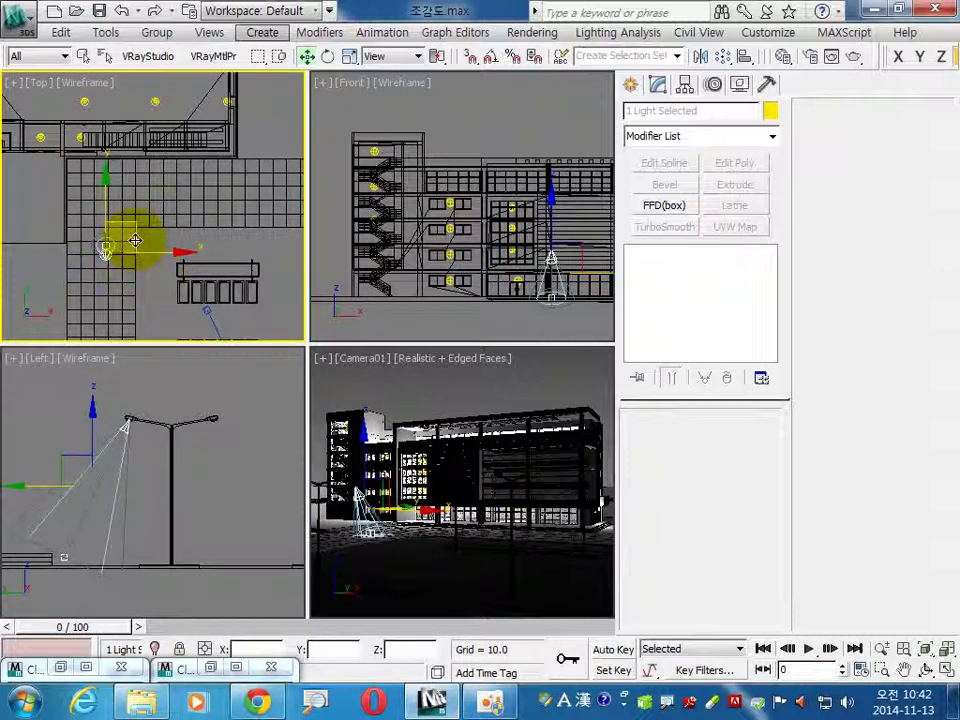
{"action": "left_click_drag", "start_coordinate": [168, 249], "coordinate": [247, 249]}
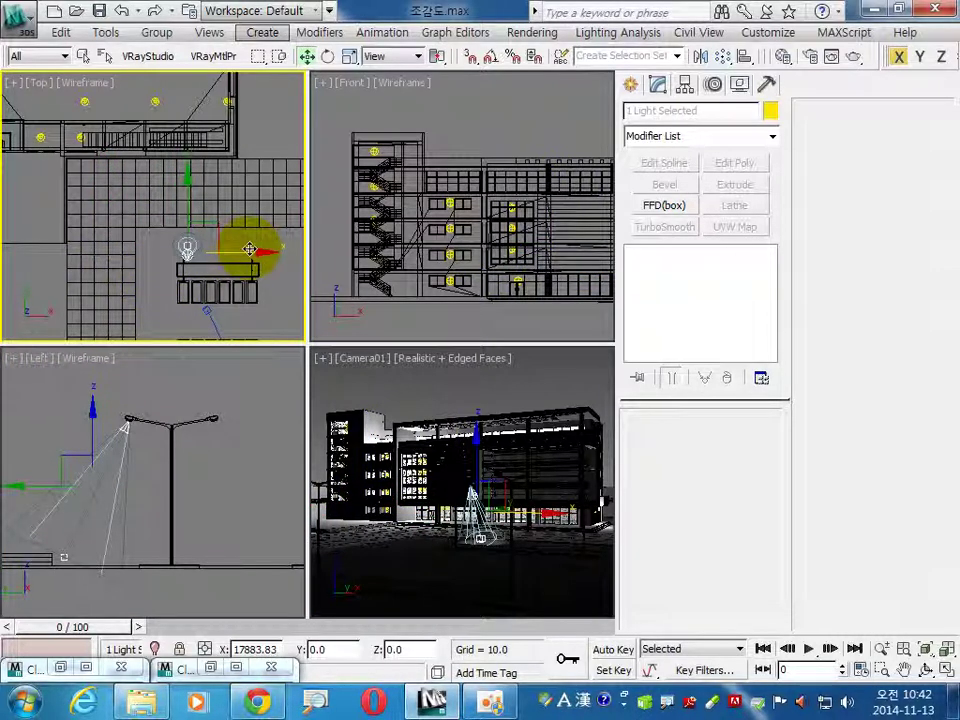
{"action": "right_click", "coordinate": [519, 567]}
{"action": "key", "text": "shift+q"}
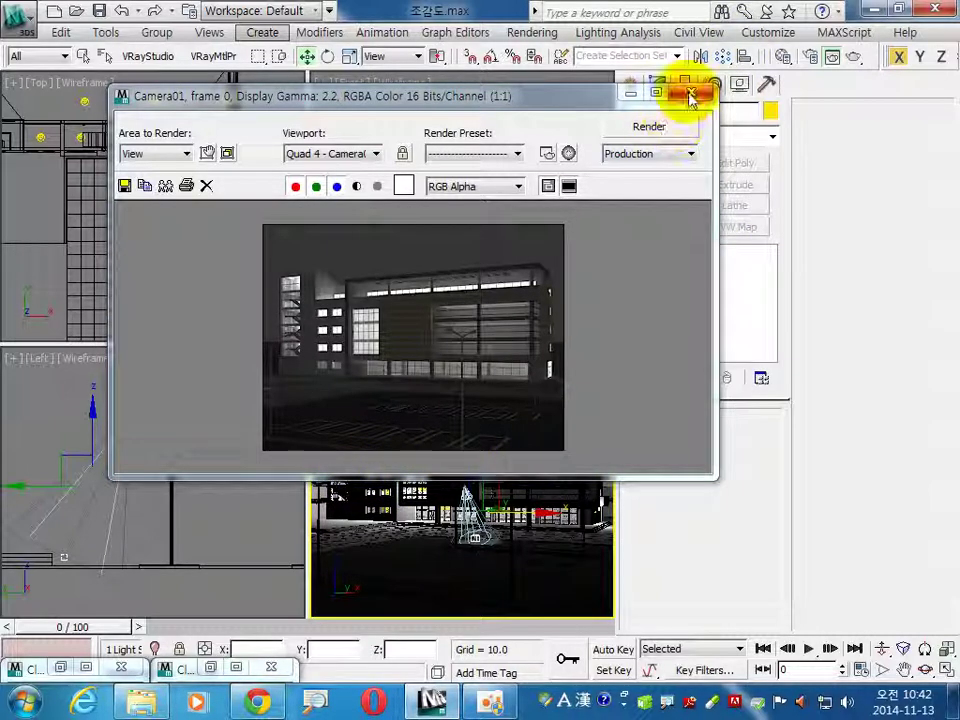
Step: Turn off the spotlight's shadows, set its multiplier to 5, and test-render the camera view
{"action": "left_click", "coordinate": [634, 95]}
{"action": "left_click", "coordinate": [123, 429]}
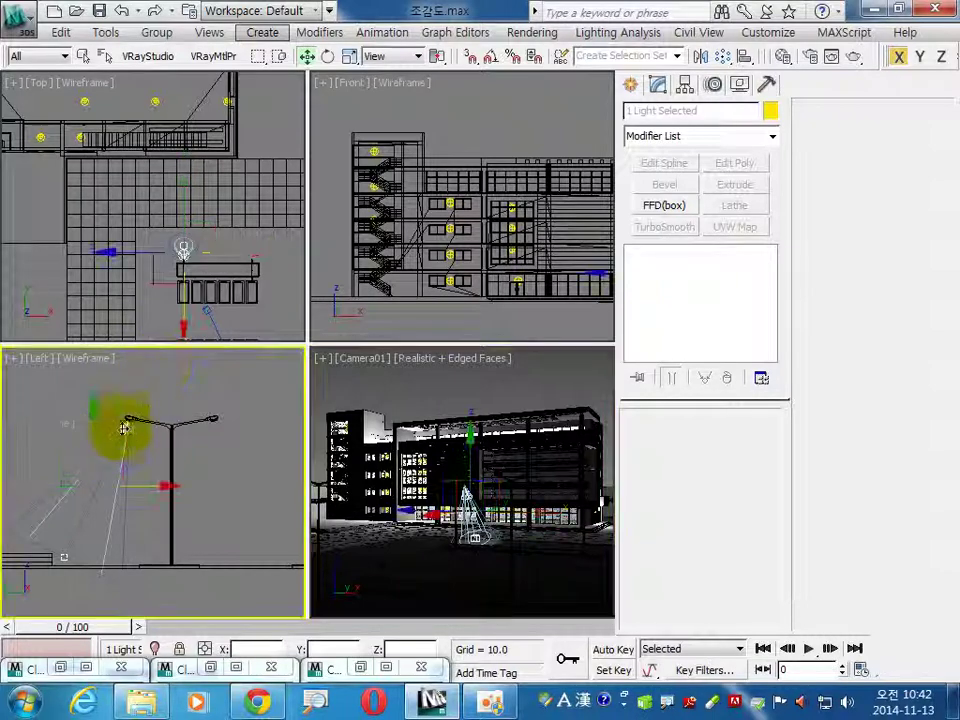
{"action": "left_click", "coordinate": [126, 428]}
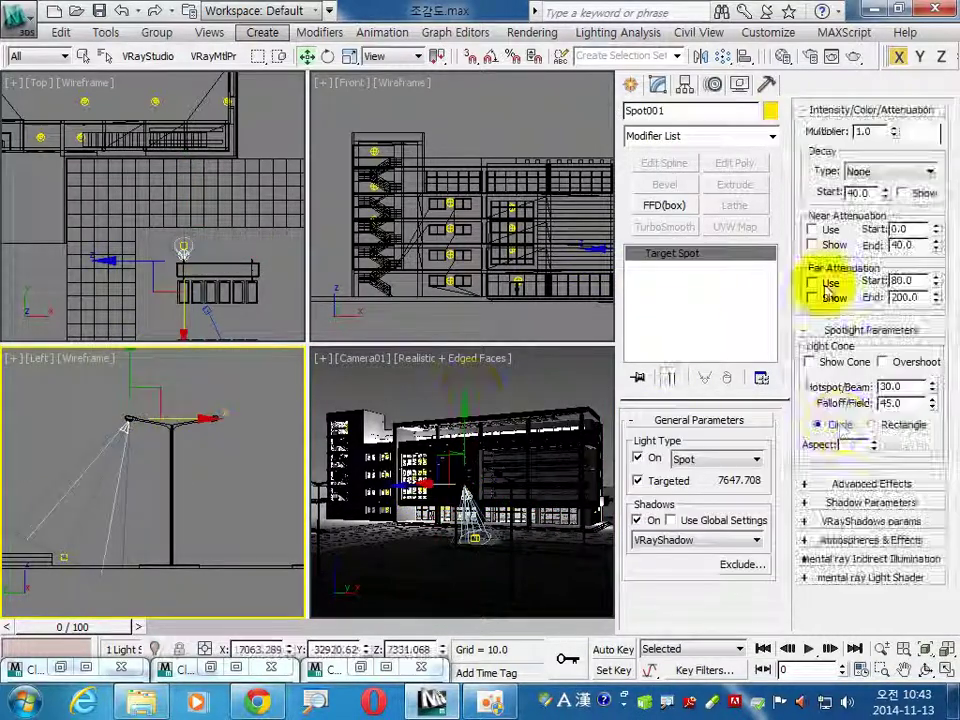
{"action": "left_click", "coordinate": [637, 520]}
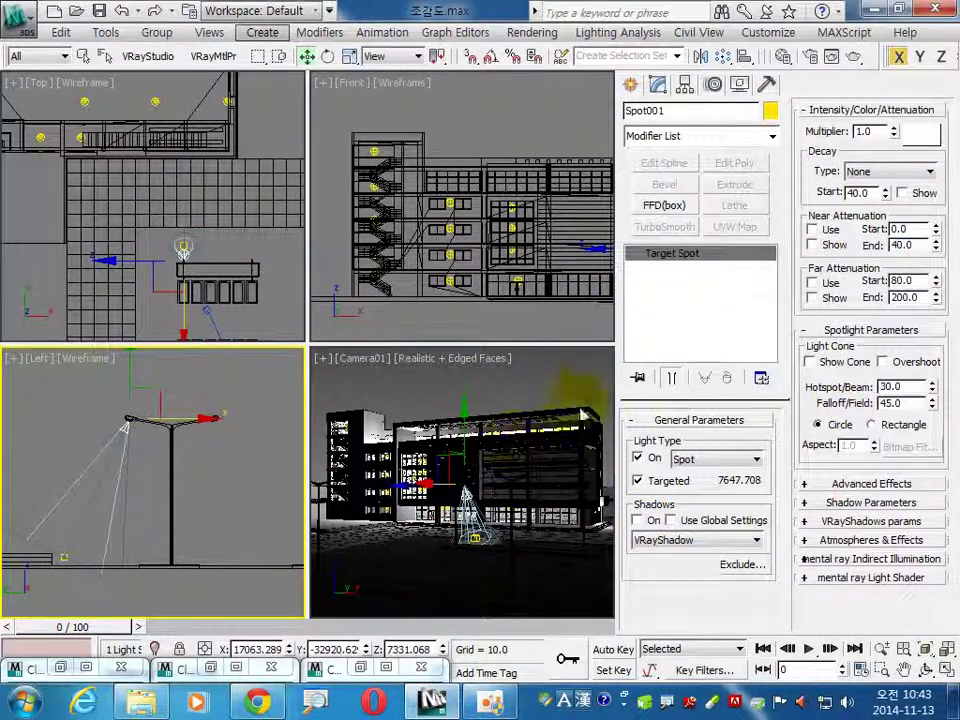
{"action": "double_click", "coordinate": [866, 131]}
{"action": "type", "text": "5"}
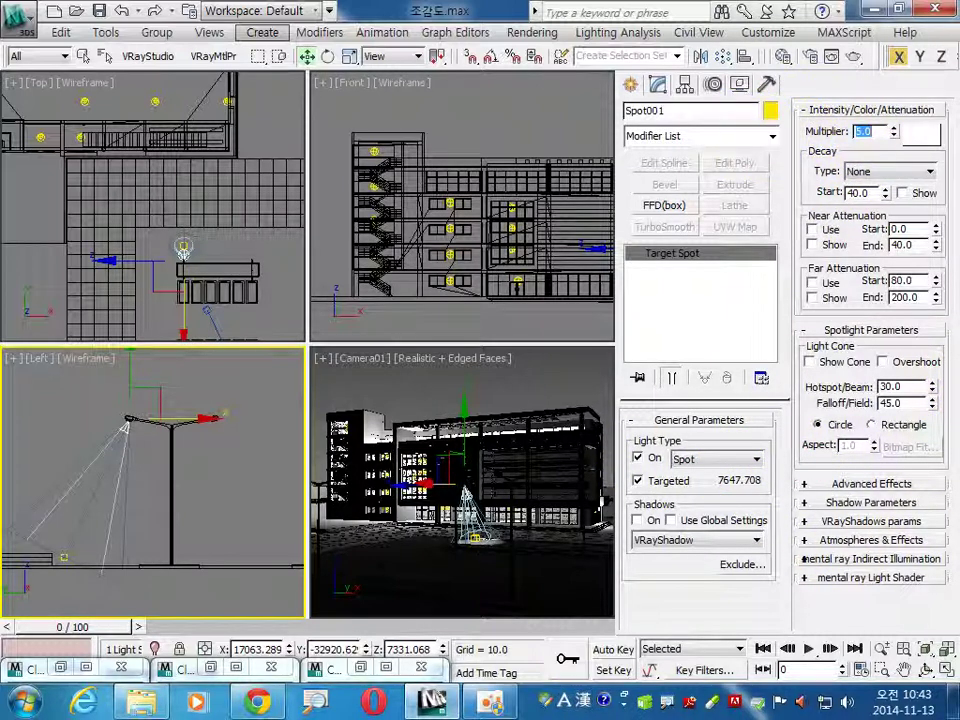
{"action": "right_click", "coordinate": [500, 378]}
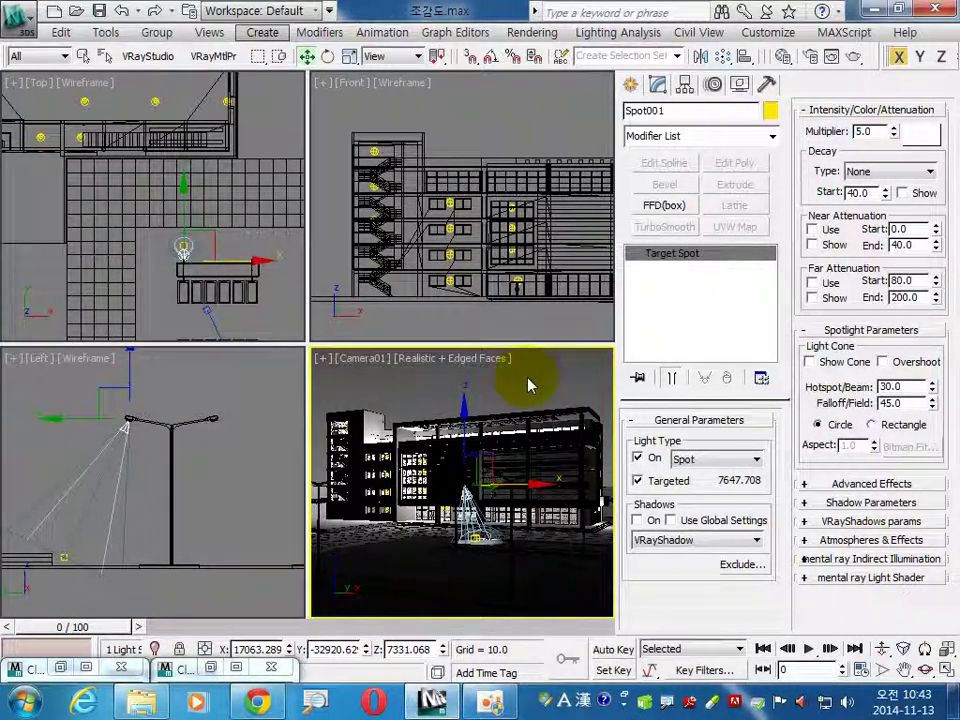
{"action": "key", "text": "shift+q"}
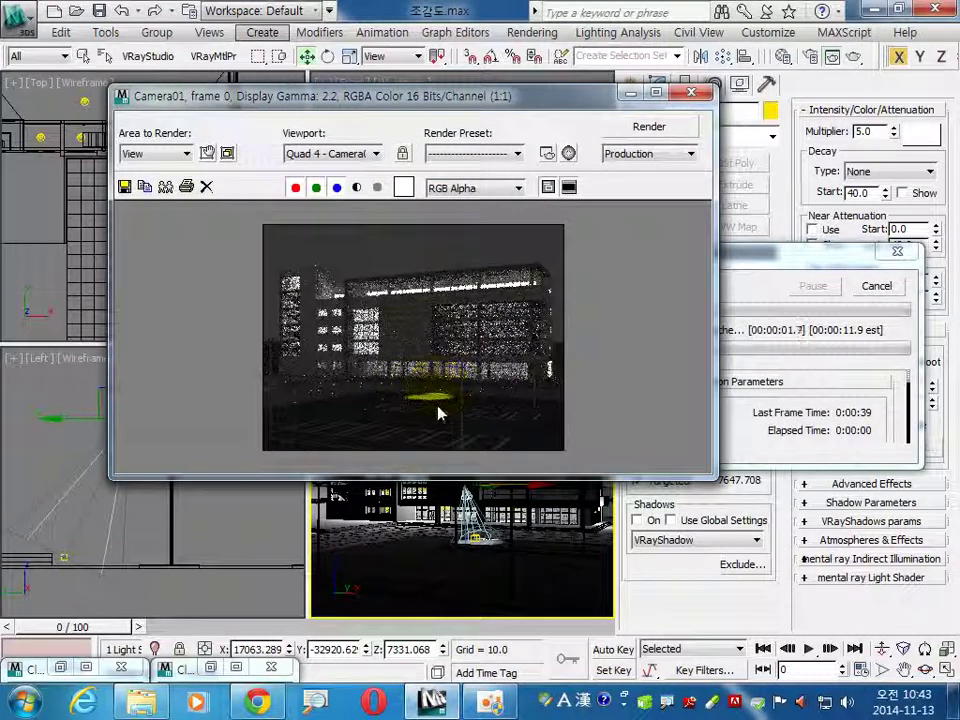
Step: Lower the spotlight multiplier to 1 and re-run the camera test render
{"action": "left_click", "coordinate": [876, 286]}
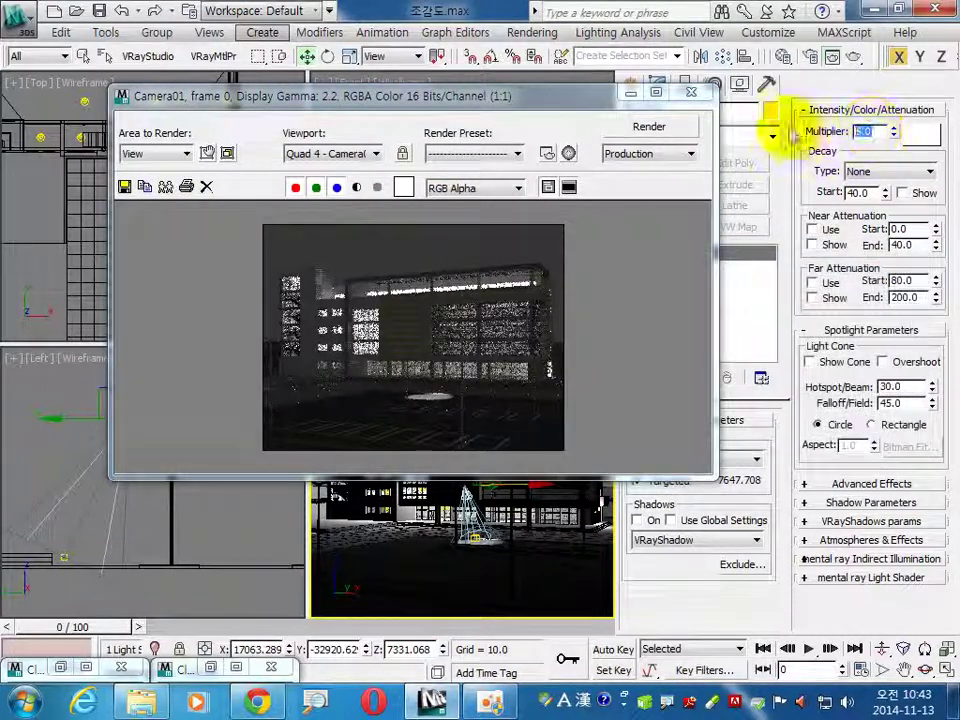
{"action": "type", "text": "1"}
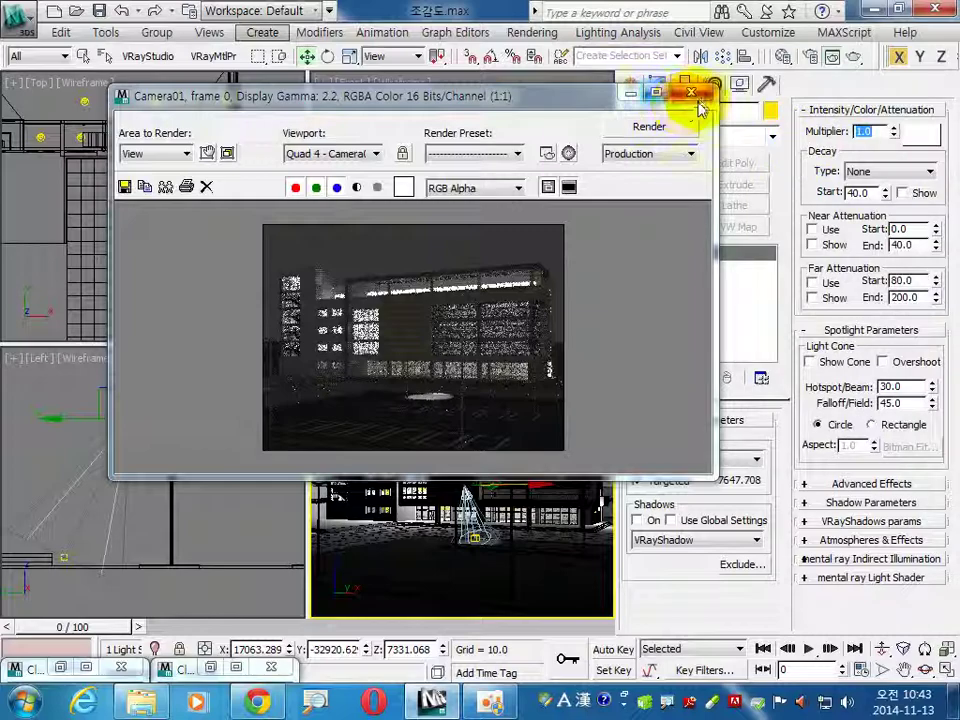
{"action": "left_click", "coordinate": [696, 98]}
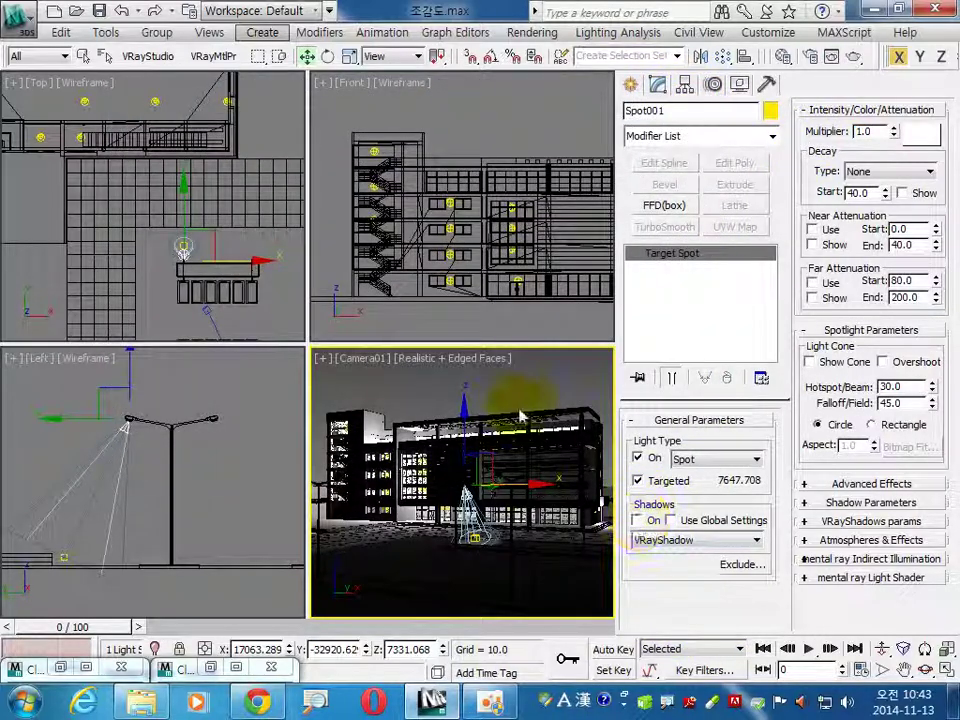
{"action": "left_click", "coordinate": [528, 400]}
{"action": "key", "text": "shift+q"}
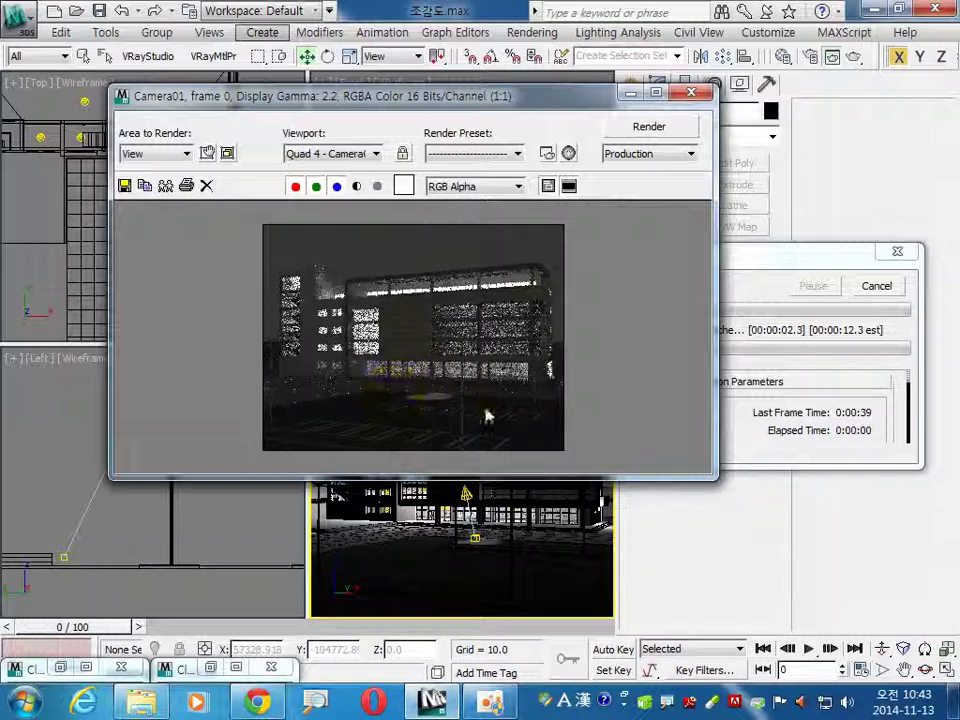
{"action": "left_click", "coordinate": [876, 286]}
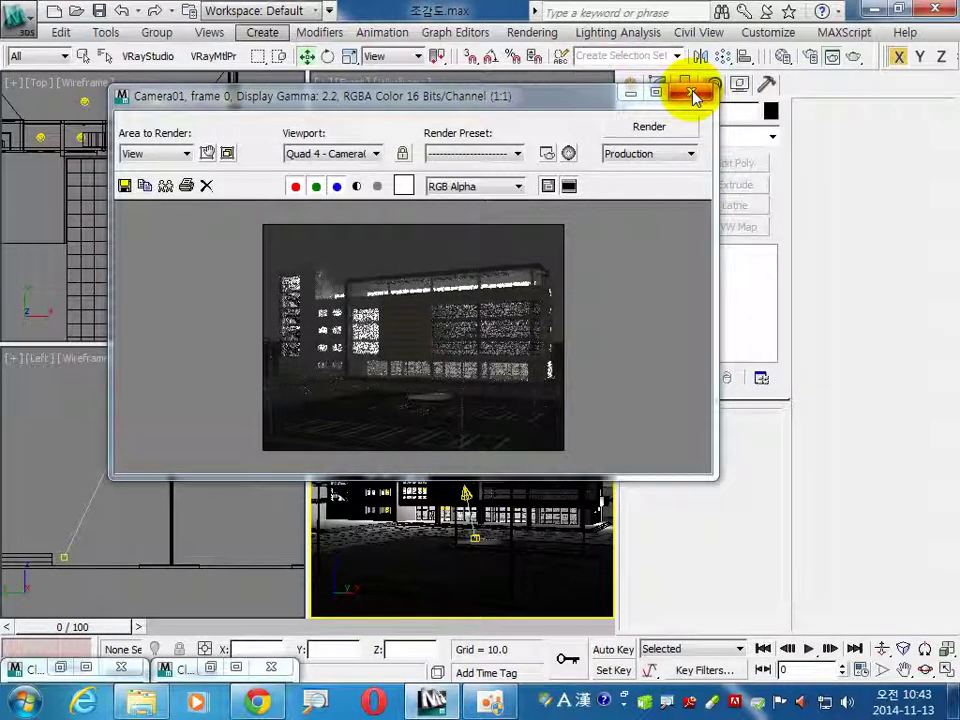
{"action": "left_click", "coordinate": [694, 94]}
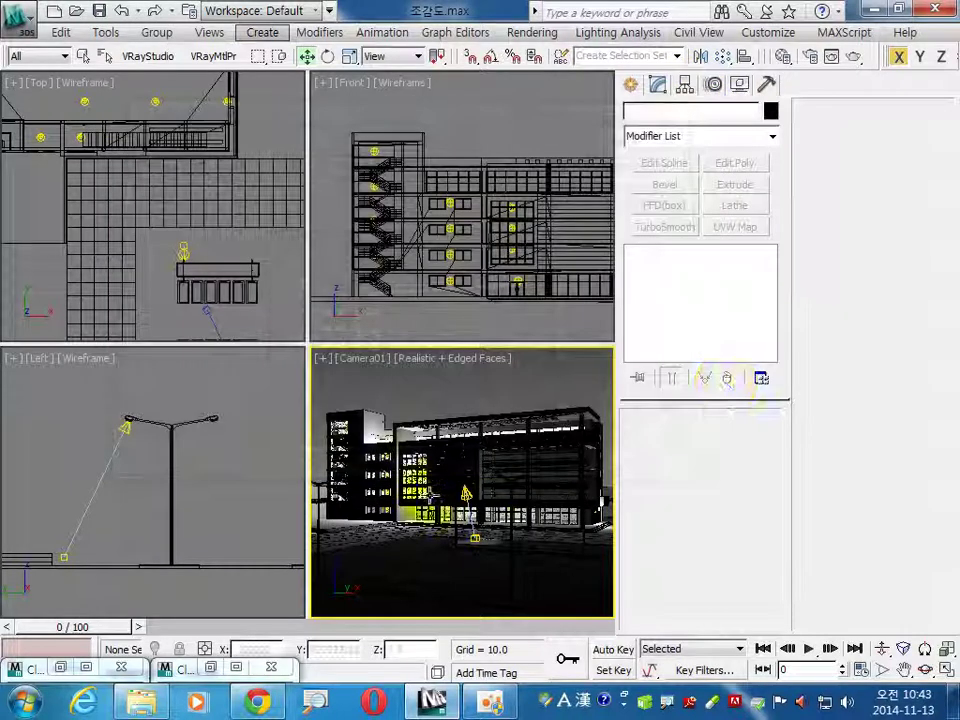
Step: Dim the spotlight further by entering 0.1, then test-render the camera view again
{"action": "left_click", "coordinate": [120, 430]}
{"action": "type", "text": "0.1"}
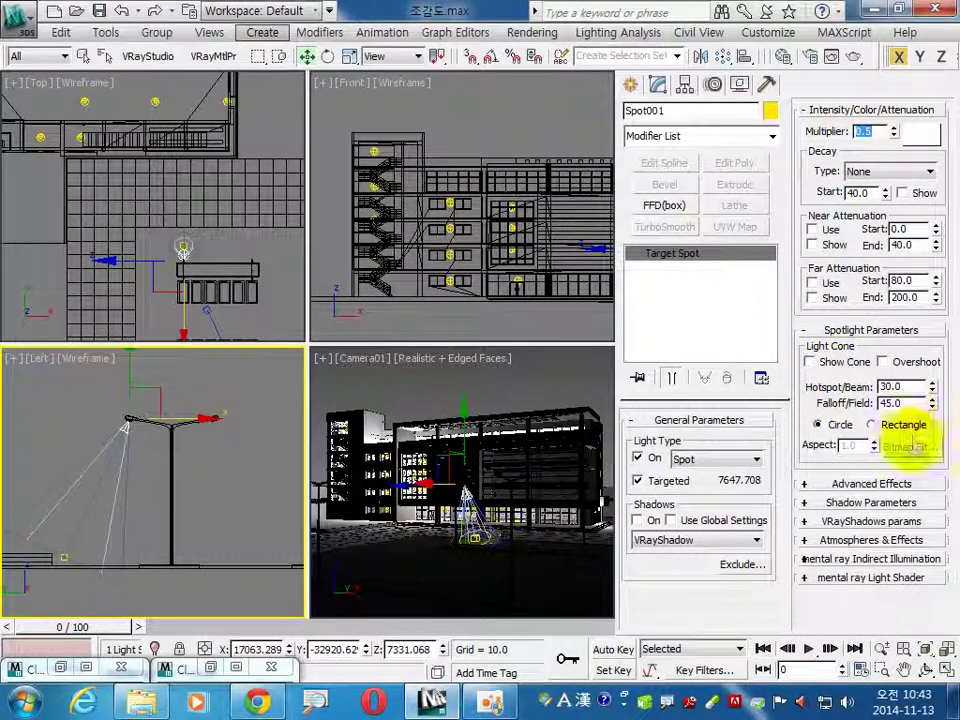
{"action": "double_click", "coordinate": [913, 388]}
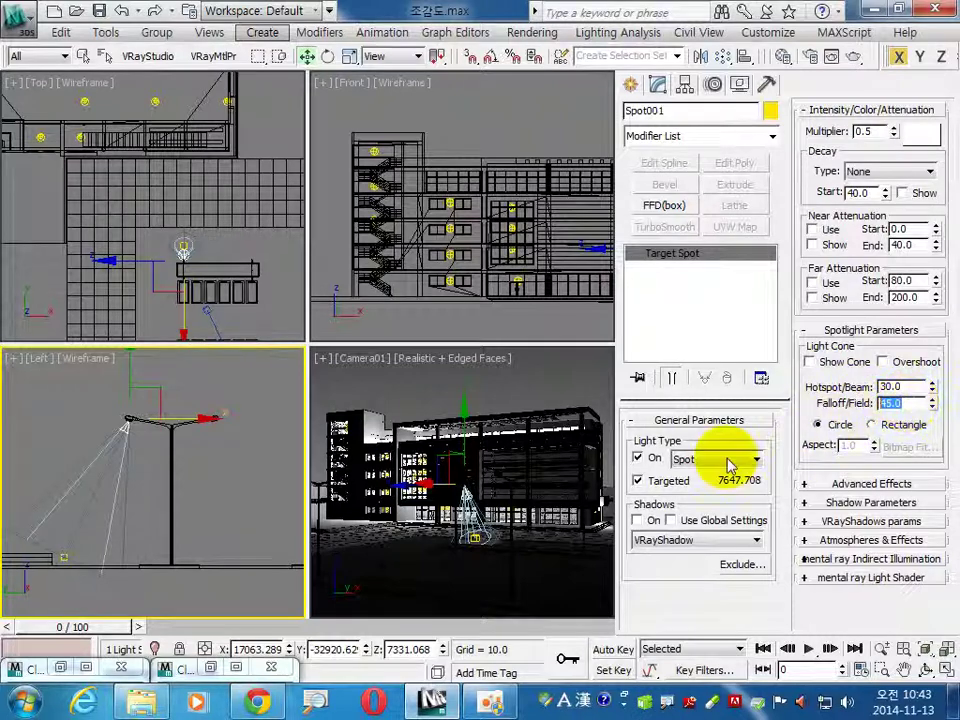
{"action": "left_click", "coordinate": [419, 404]}
{"action": "key", "text": "shift+q"}
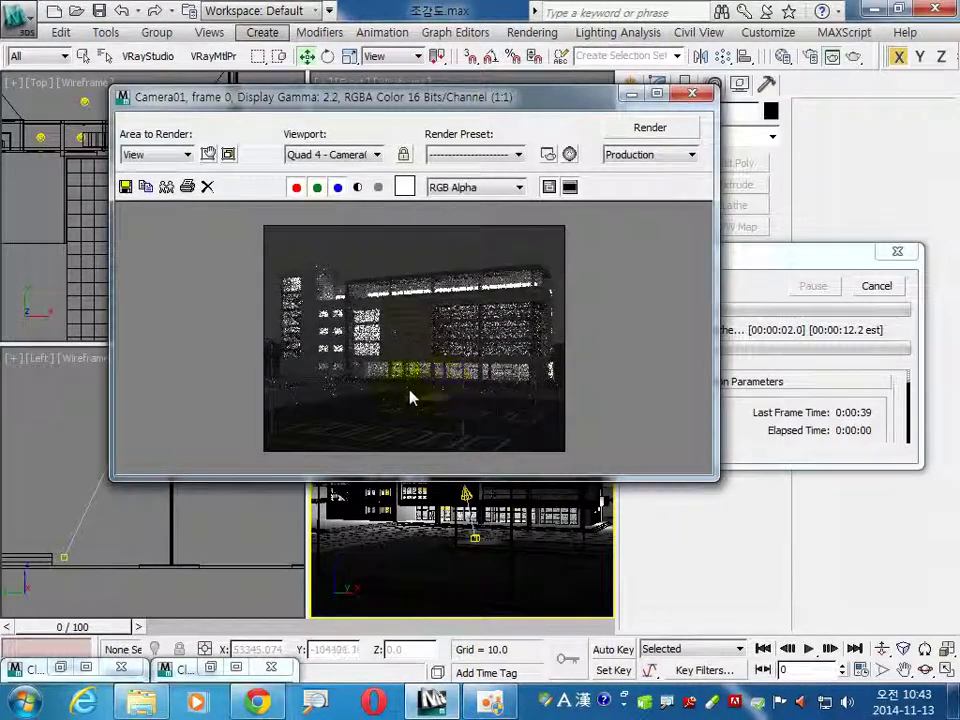
{"action": "left_click", "coordinate": [887, 289]}
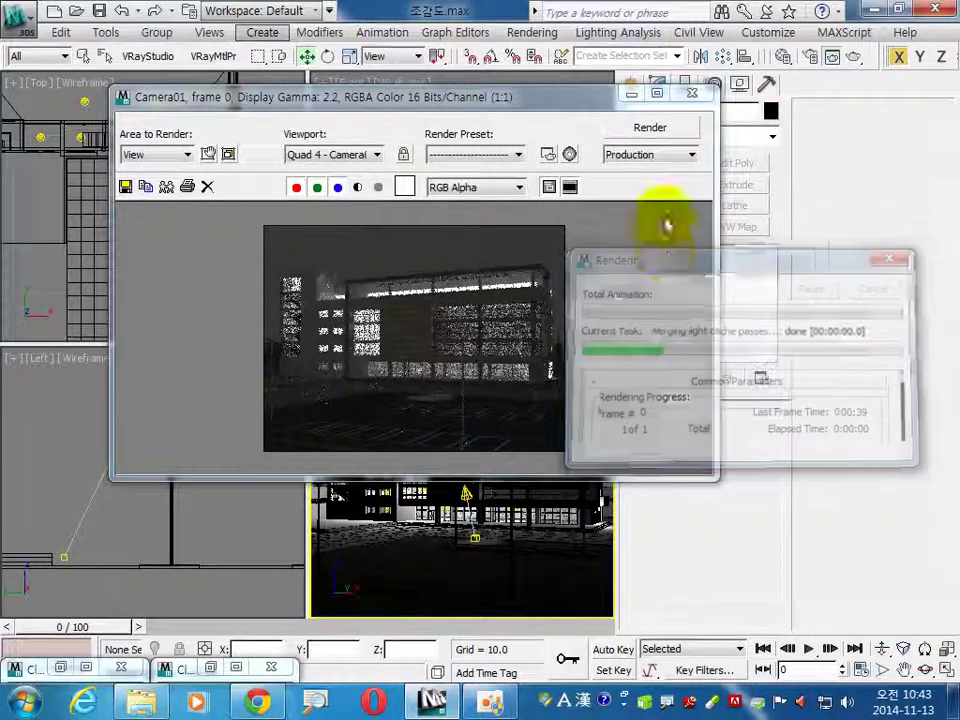
{"action": "left_click", "coordinate": [692, 94]}
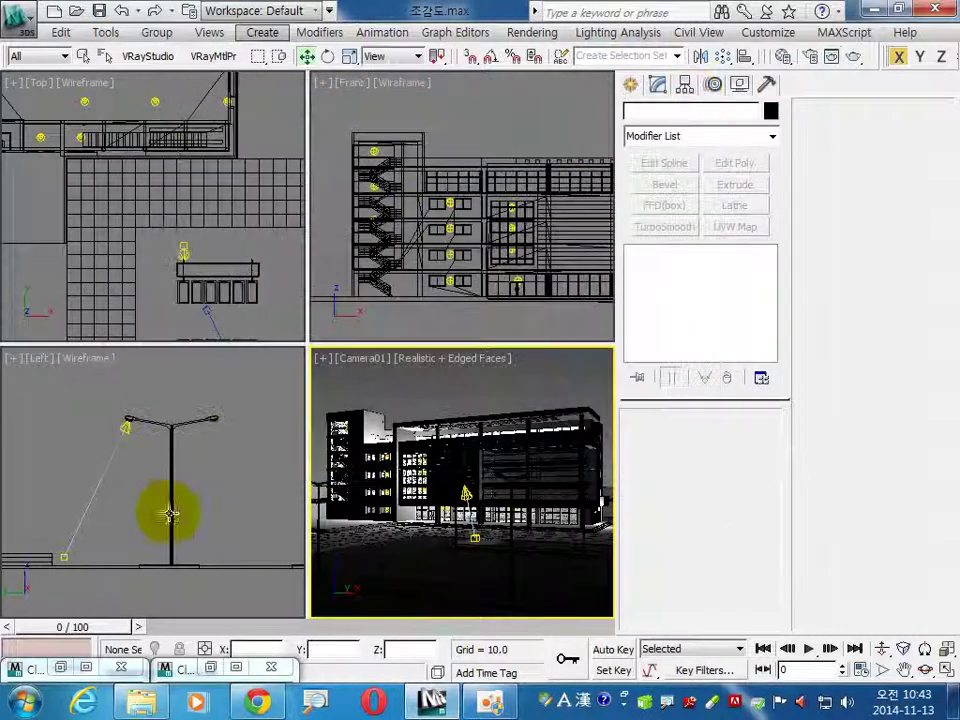
{"action": "left_click", "coordinate": [100, 490]}
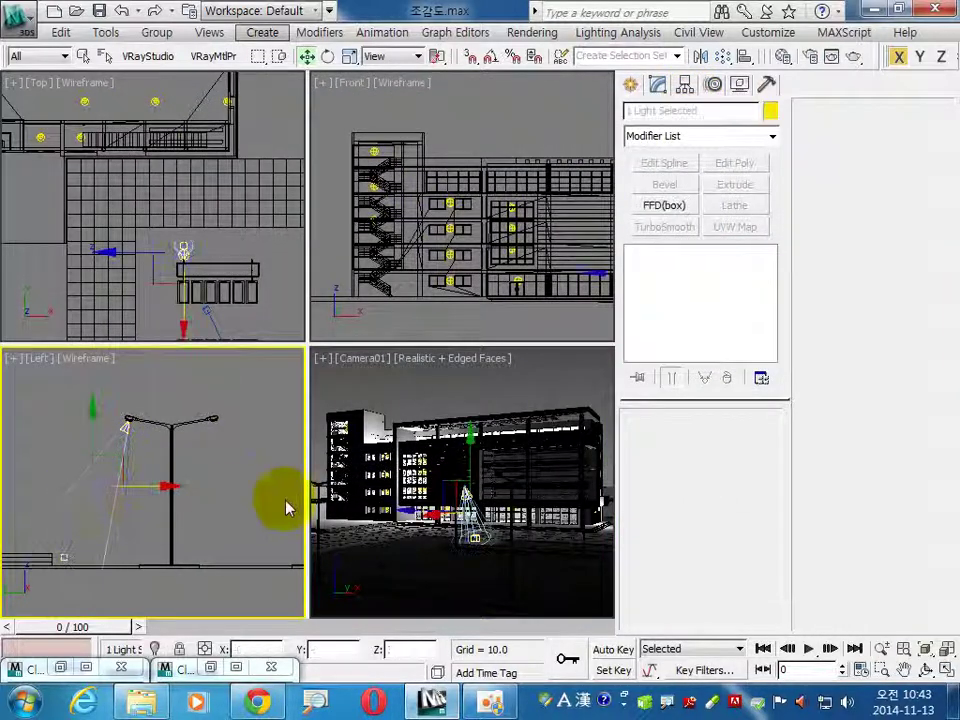
Step: Mirror the spotlight as an instance and move it onto the lamp's other arm
{"action": "left_click", "coordinate": [700, 56]}
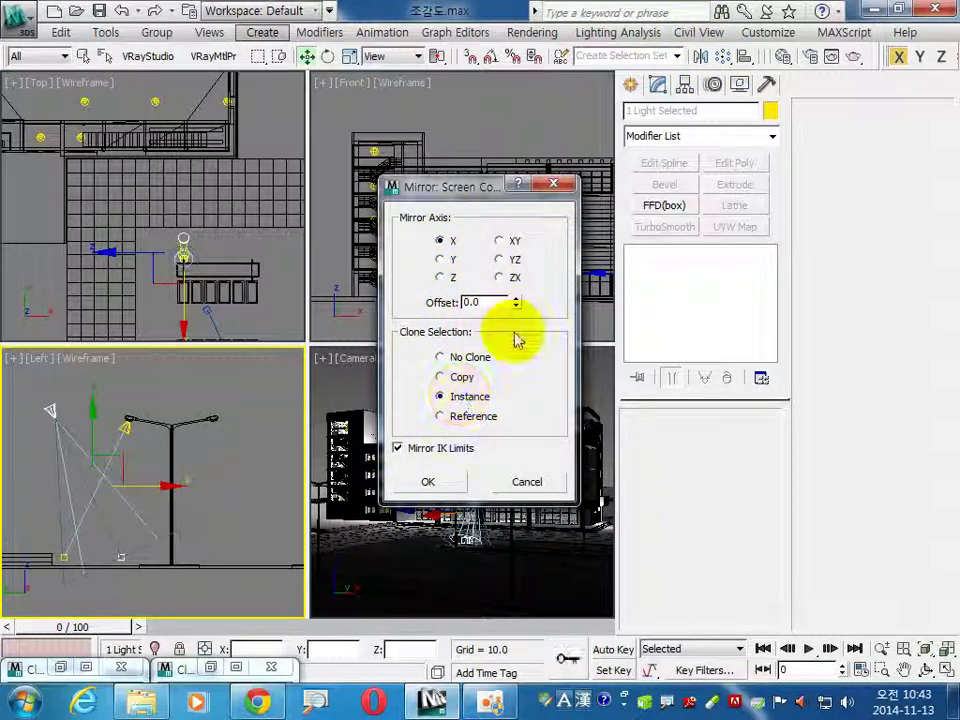
{"action": "left_click", "coordinate": [445, 485]}
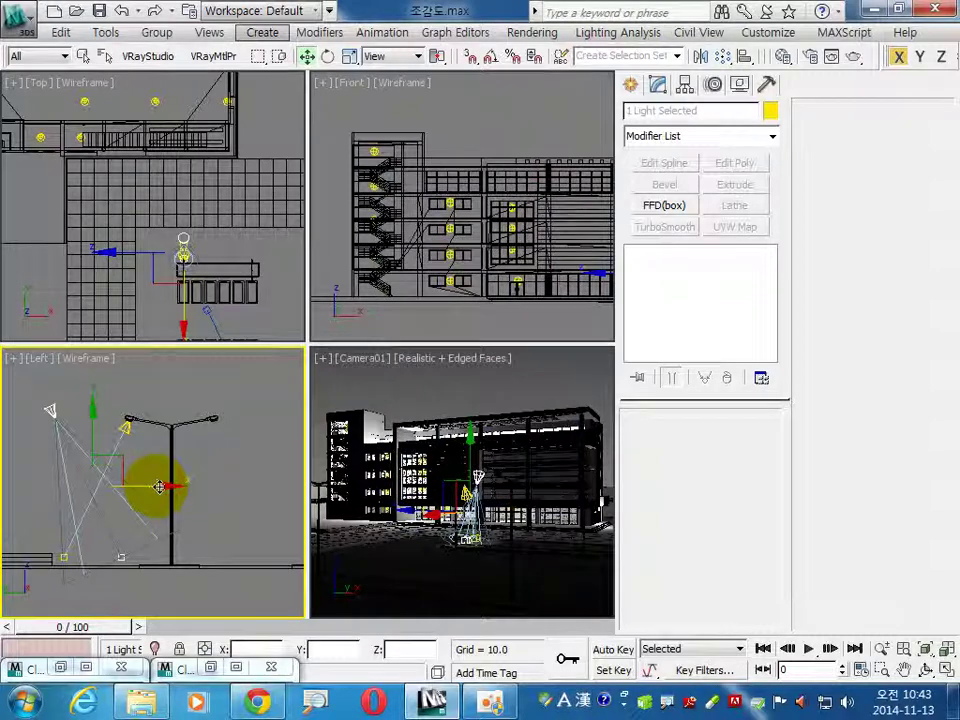
{"action": "left_click_drag", "start_coordinate": [160, 478], "coordinate": [300, 495]}
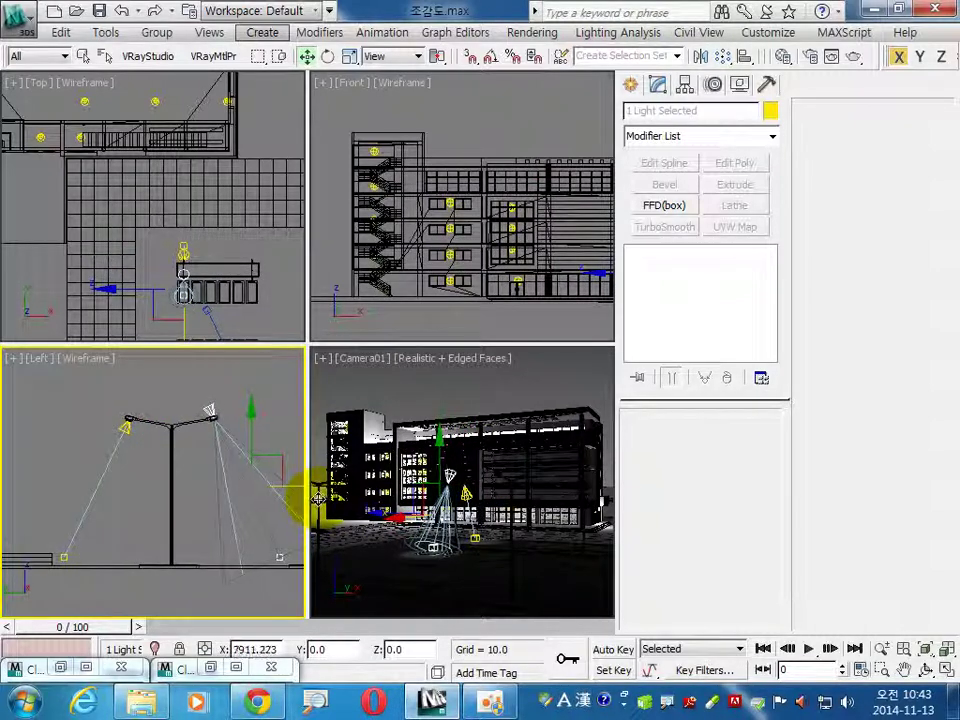
Step: Test-render the camera view, then select both lamp spotlights
{"action": "right_click", "coordinate": [507, 405]}
{"action": "key", "text": "shift+q"}
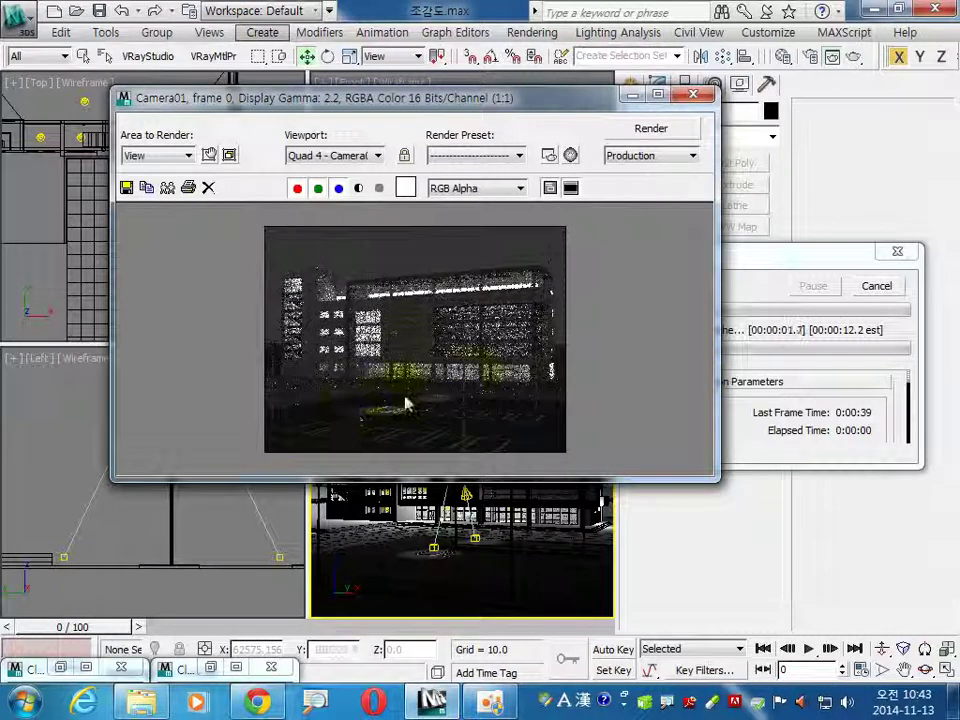
{"action": "left_click", "coordinate": [876, 285]}
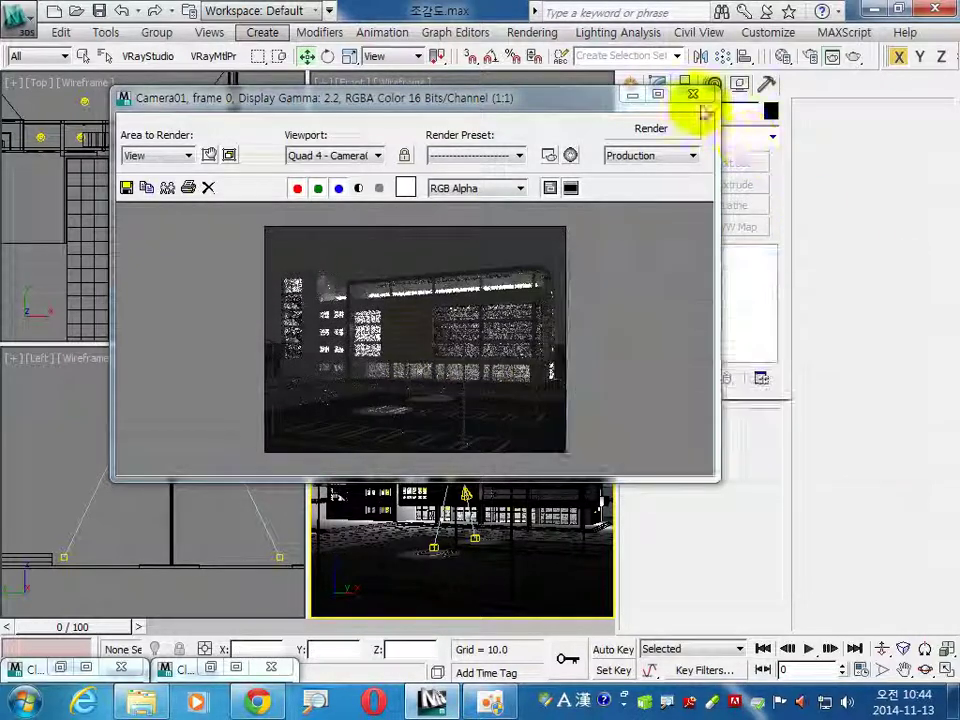
{"action": "left_click", "coordinate": [692, 94]}
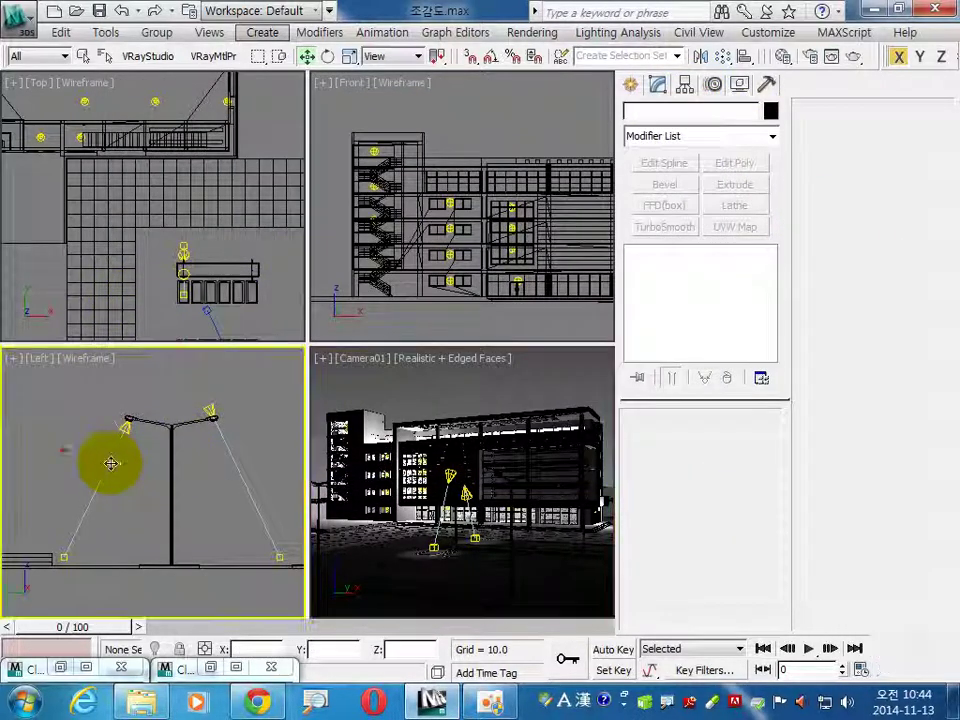
{"action": "left_click", "coordinate": [110, 462]}
{"action": "left_click", "coordinate": [253, 499], "text": "ctrl"}
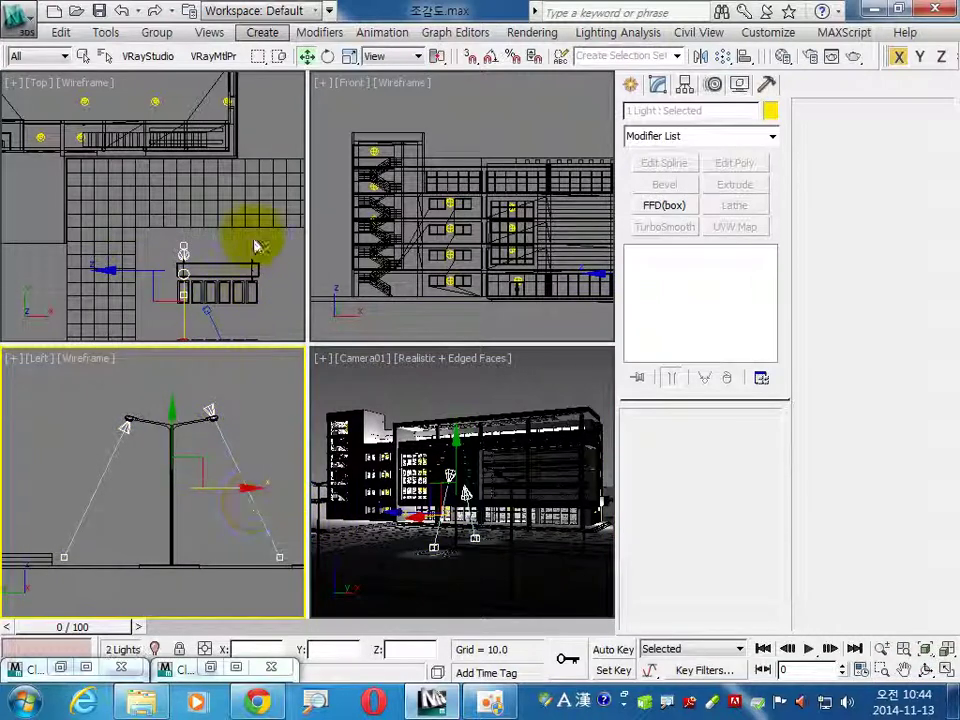
Step: Shift-drag the two spotlights along X as instances onto the next street lamp
{"action": "left_click", "coordinate": [264, 272]}
{"action": "scroll", "coordinate": [203, 226], "scroll_direction": "up", "scroll_amount": 3}
{"action": "scroll", "coordinate": [214, 253], "scroll_direction": "up", "scroll_amount": 3}
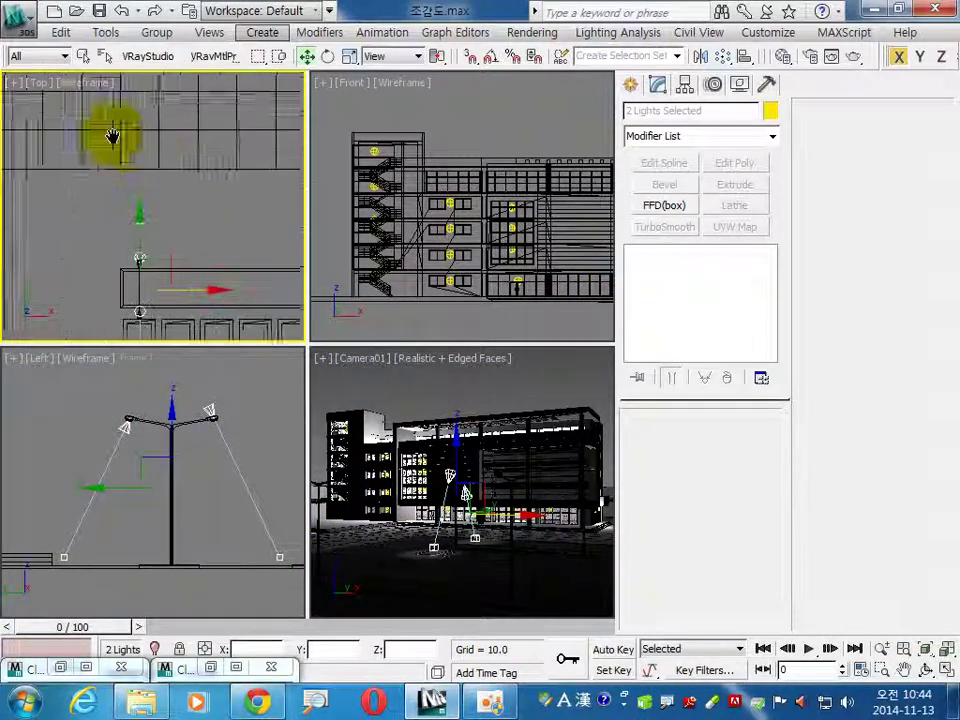
{"action": "scroll", "coordinate": [133, 146], "scroll_direction": "up", "scroll_amount": 3}
{"action": "left_click_drag", "start_coordinate": [92, 262], "coordinate": [245, 269], "text": "shift"}
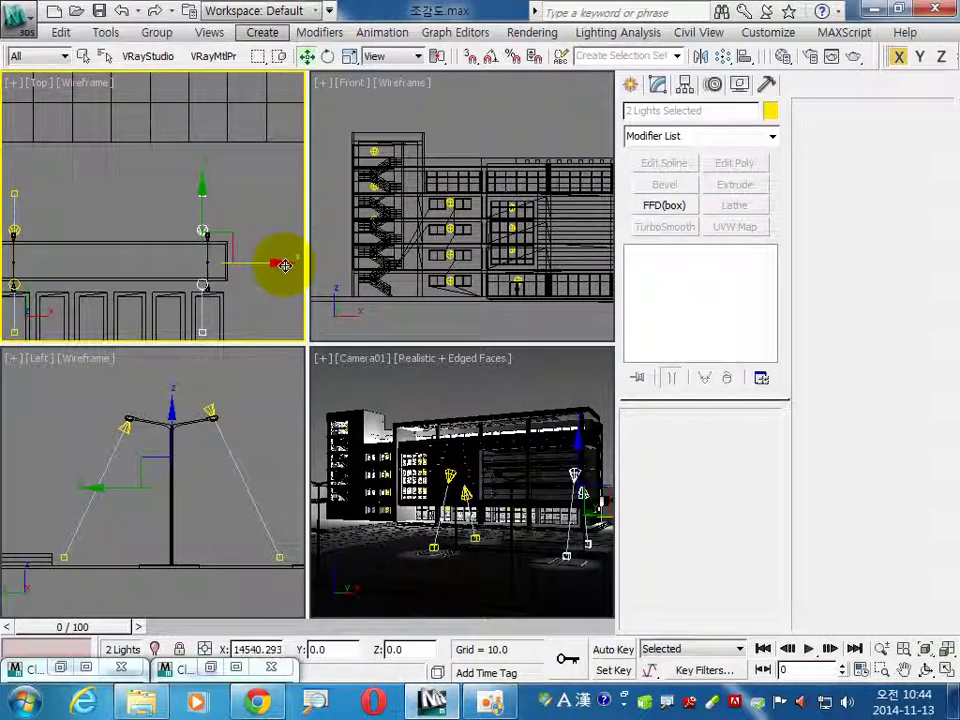
{"action": "left_click_drag", "start_coordinate": [270, 268], "coordinate": [289, 270], "text": "shift"}
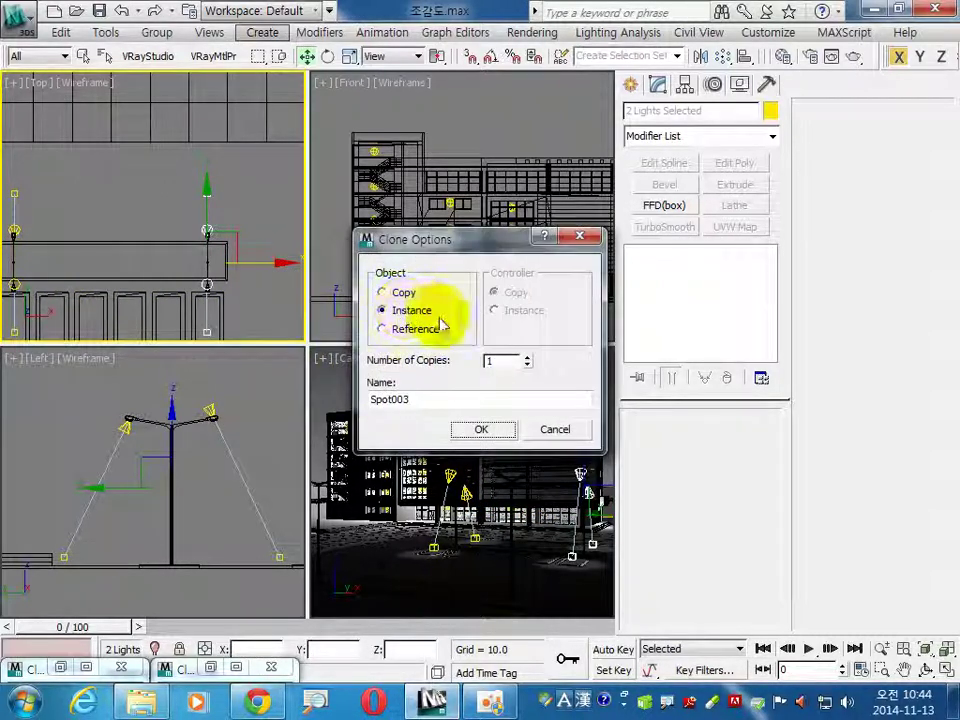
{"action": "left_click", "coordinate": [481, 429]}
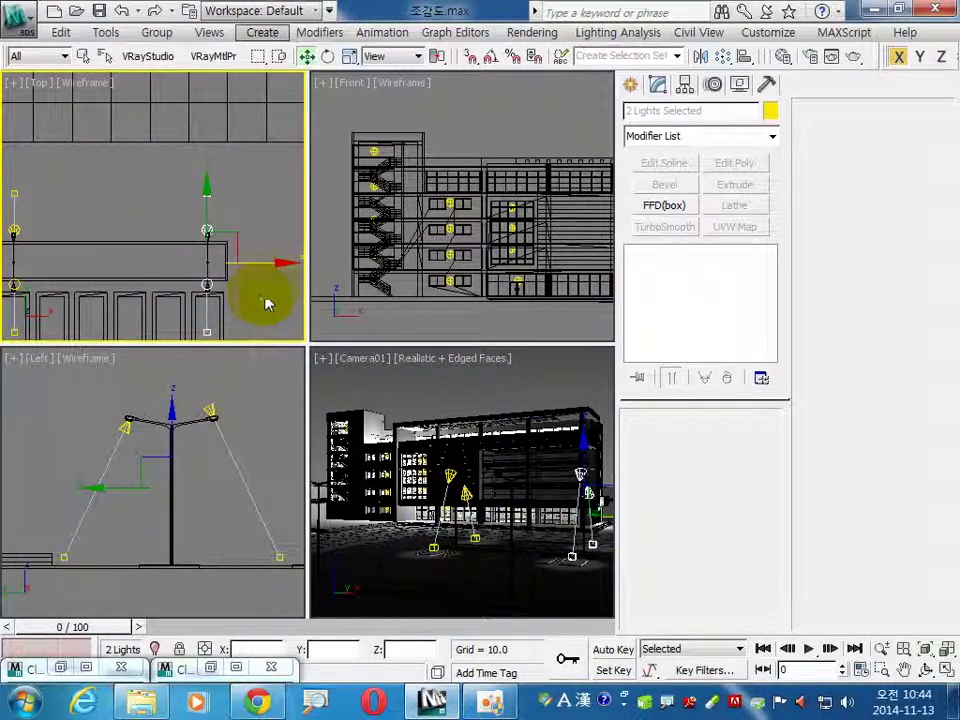
Step: Select Spot001–Spot004 with targets, instance them onto the lamps across the building, and test-render
{"action": "left_click", "coordinate": [104, 56]}
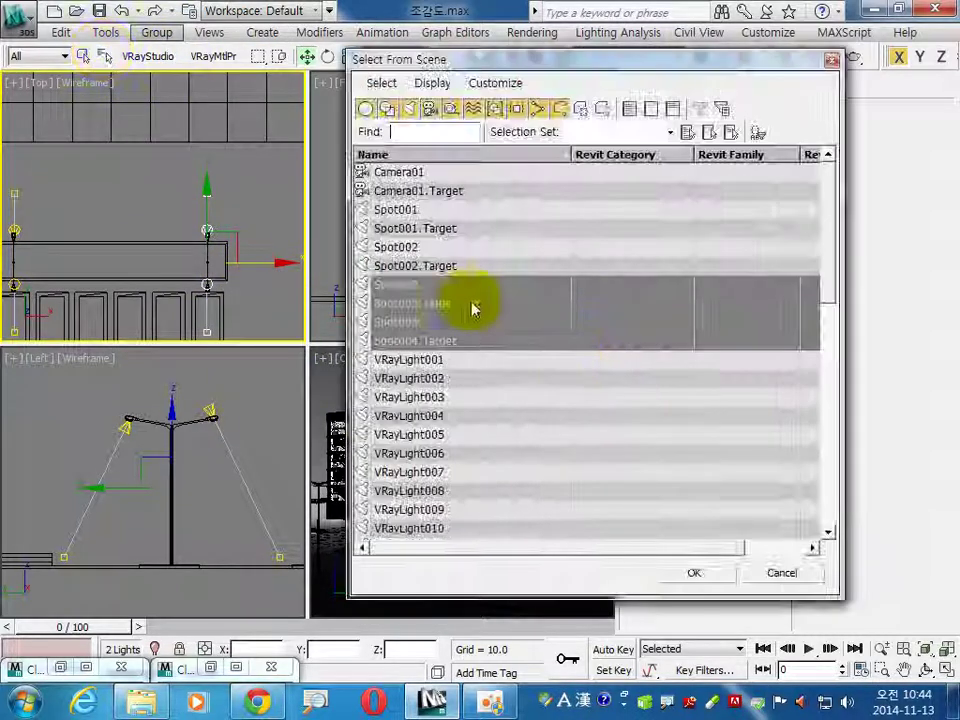
{"action": "left_click", "coordinate": [411, 212]}
{"action": "left_click", "coordinate": [435, 340], "text": "shift"}
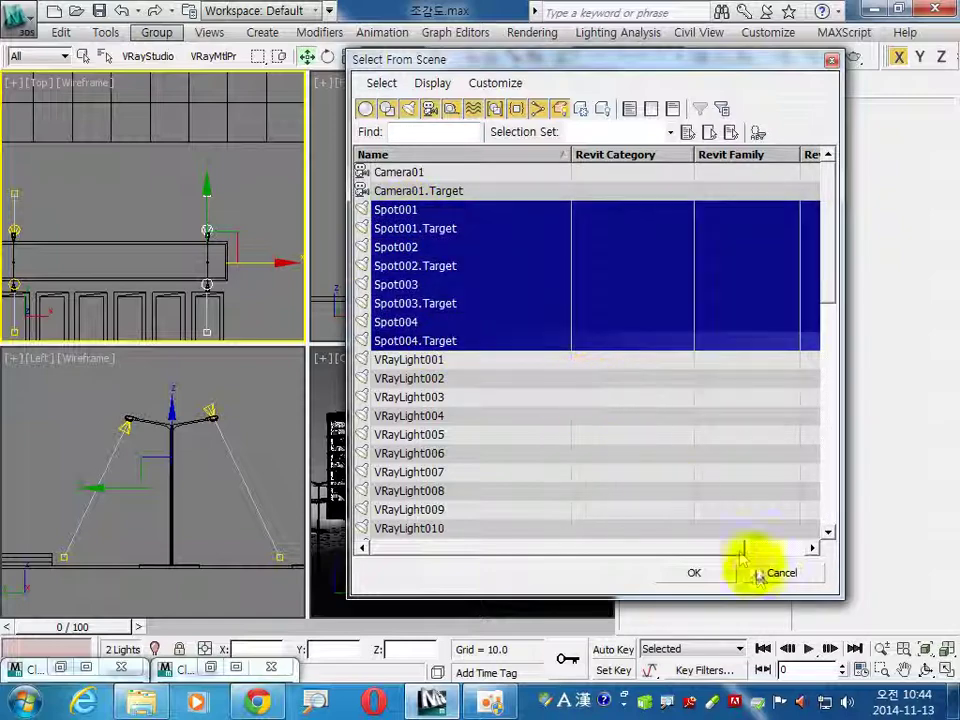
{"action": "left_click", "coordinate": [718, 578]}
{"action": "mouse_move", "coordinate": [251, 317]}
{"action": "middle_mouse_down"}
{"action": "mouse_move", "coordinate": [261, 150]}
{"action": "mouse_move", "coordinate": [261, 197]}
{"action": "mouse_move", "coordinate": [219, 154]}
{"action": "middle_mouse_up"}
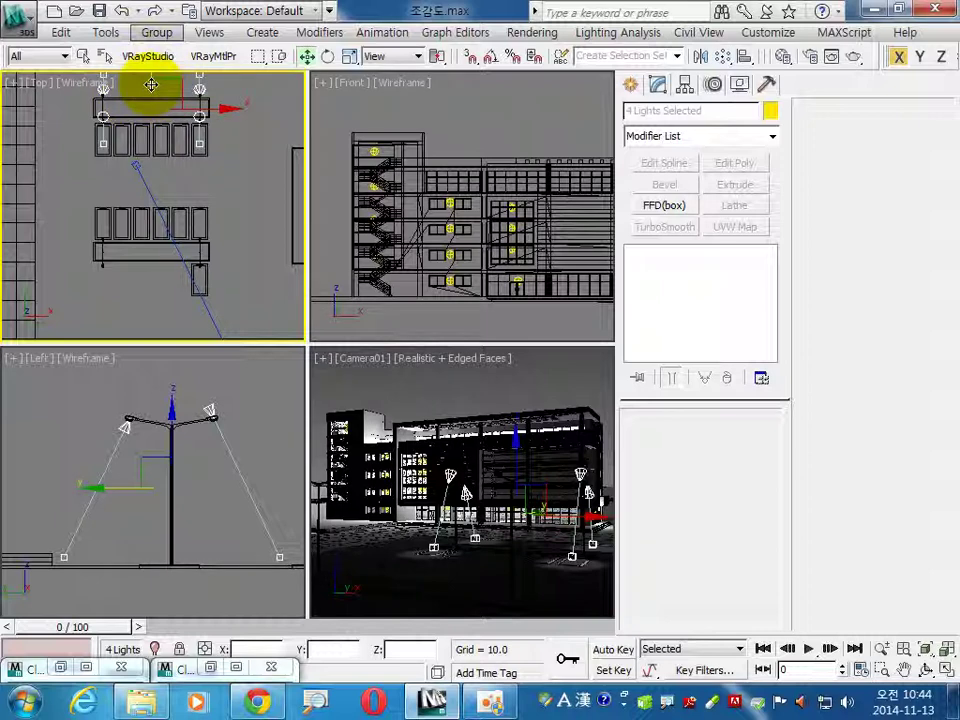
{"action": "left_click_drag", "start_coordinate": [151, 85], "coordinate": [146, 232], "text": "shift"}
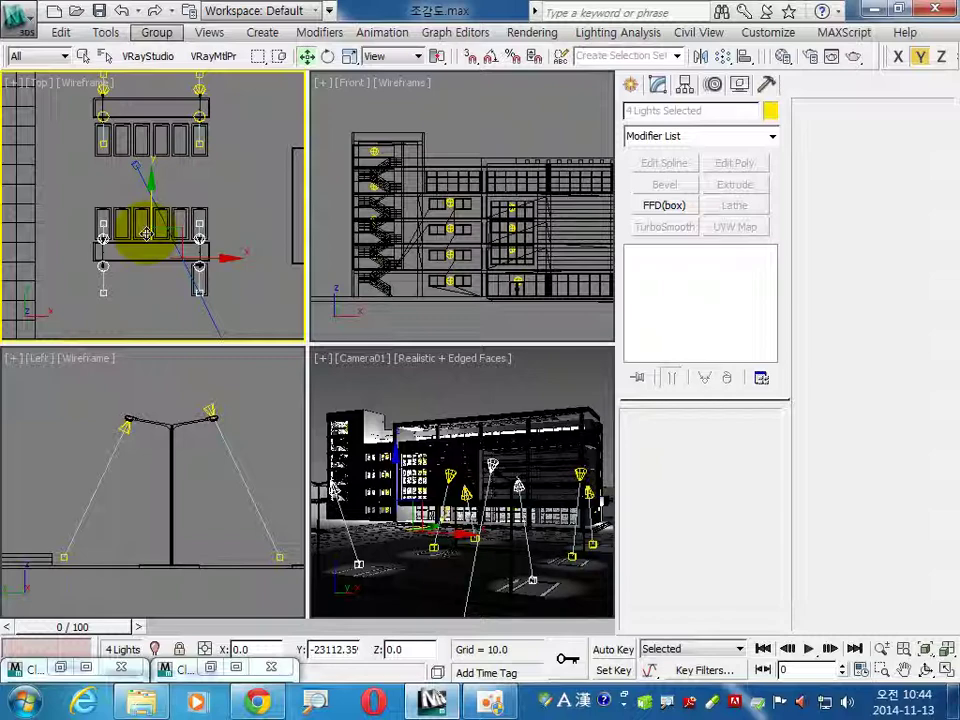
{"action": "left_click", "coordinate": [480, 428]}
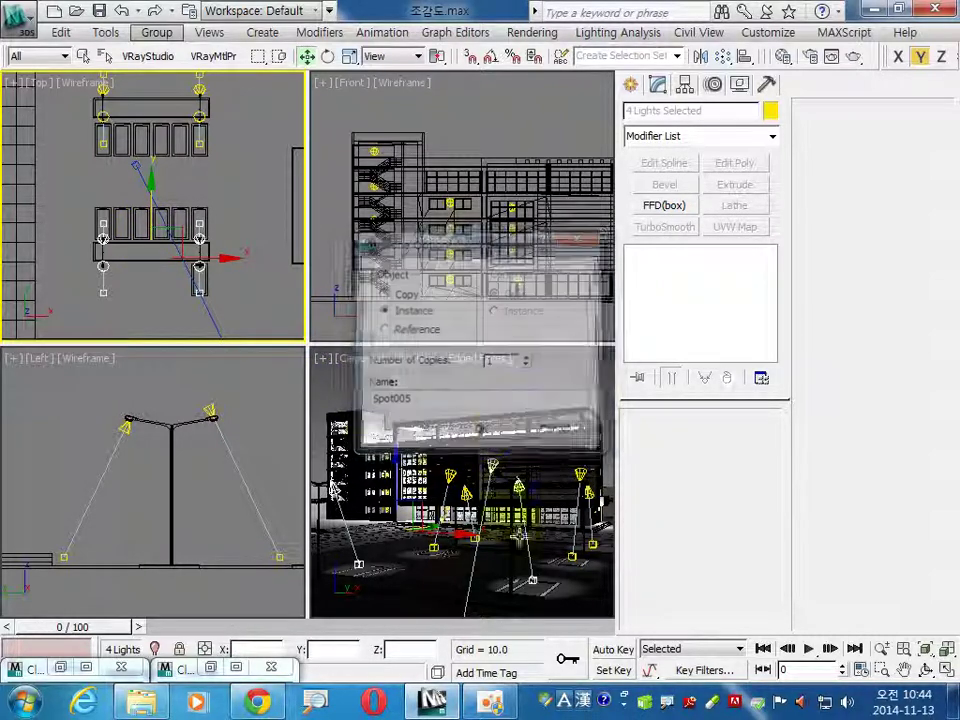
{"action": "left_click", "coordinate": [503, 392]}
{"action": "key", "text": "shift+q"}
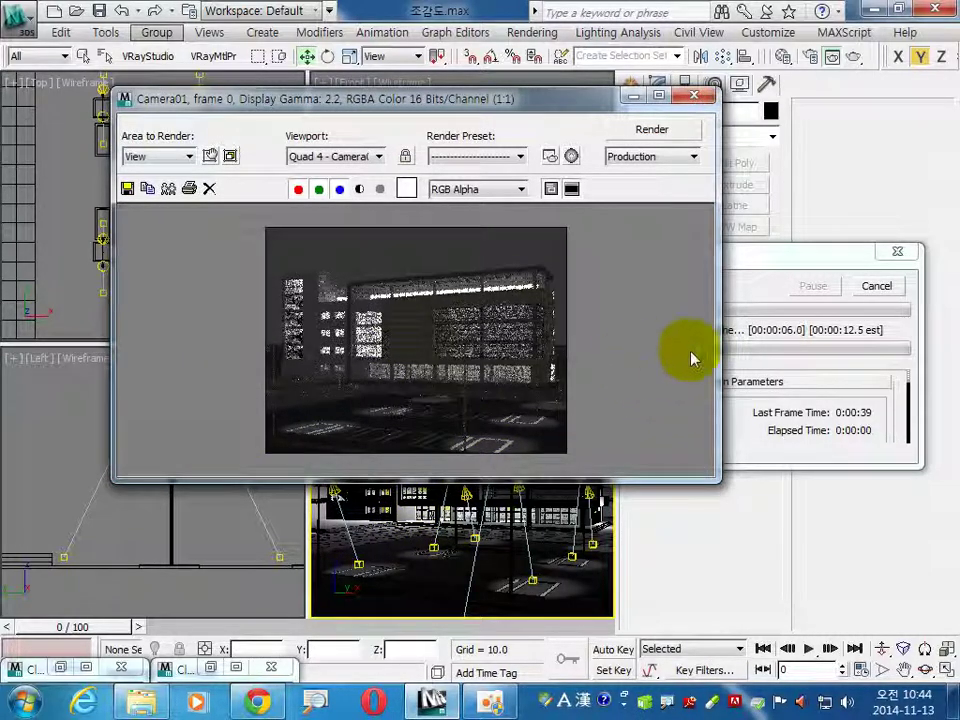
Step: Switch to Chrome to view the '조감도 밤씬' night reference image
{"action": "left_click", "coordinate": [258, 702]}
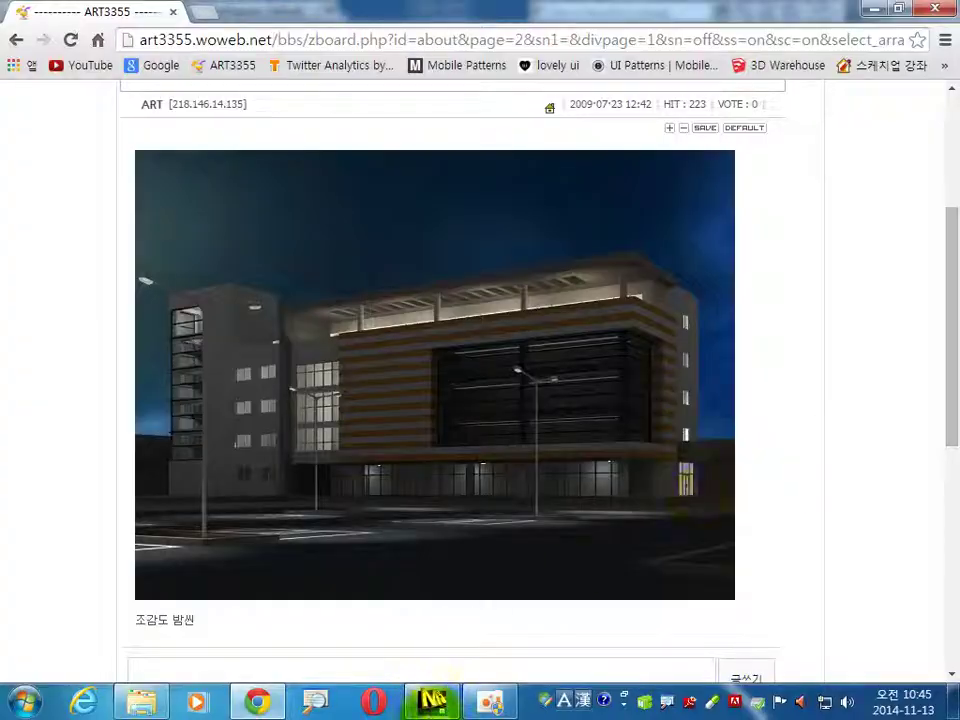
Step: Return from Chrome to 3ds Max and the finished street-lamp test render
{"action": "left_click", "coordinate": [432, 700]}
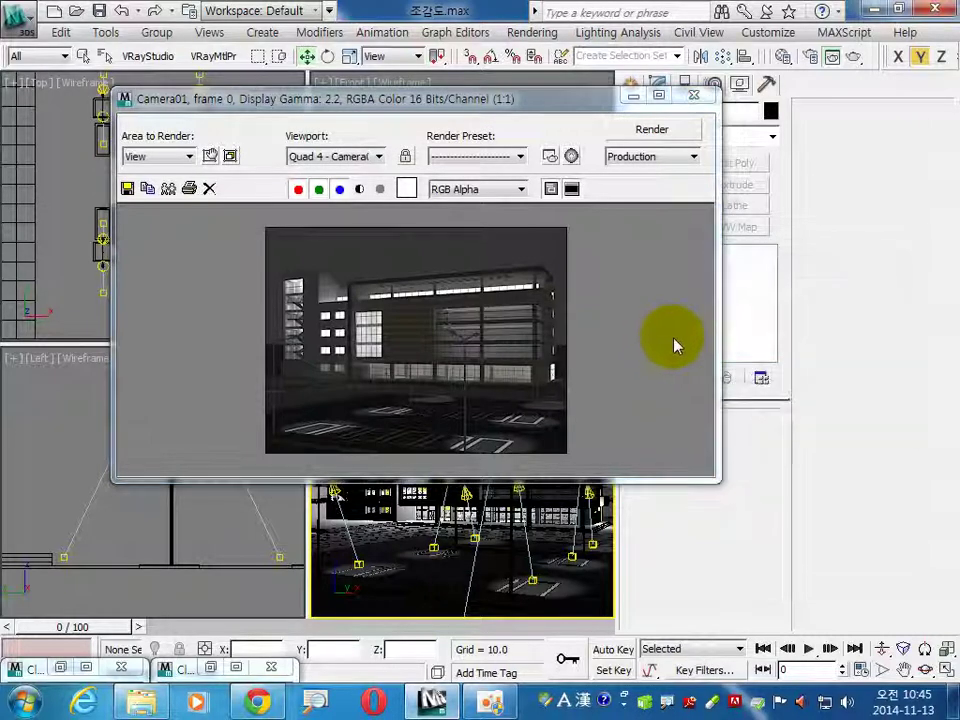
Step: Check Environment and Effects, then open Render Setup's V-Ray tab showing Adaptive DMC sampling
{"action": "key", "text": "8"}
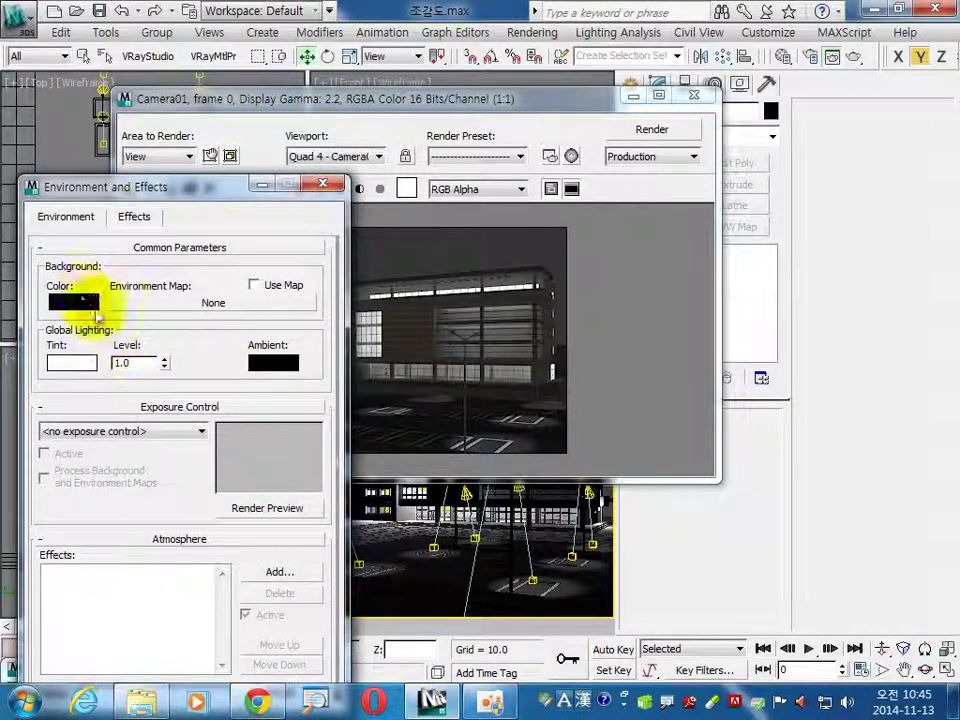
{"action": "left_click", "coordinate": [322, 186]}
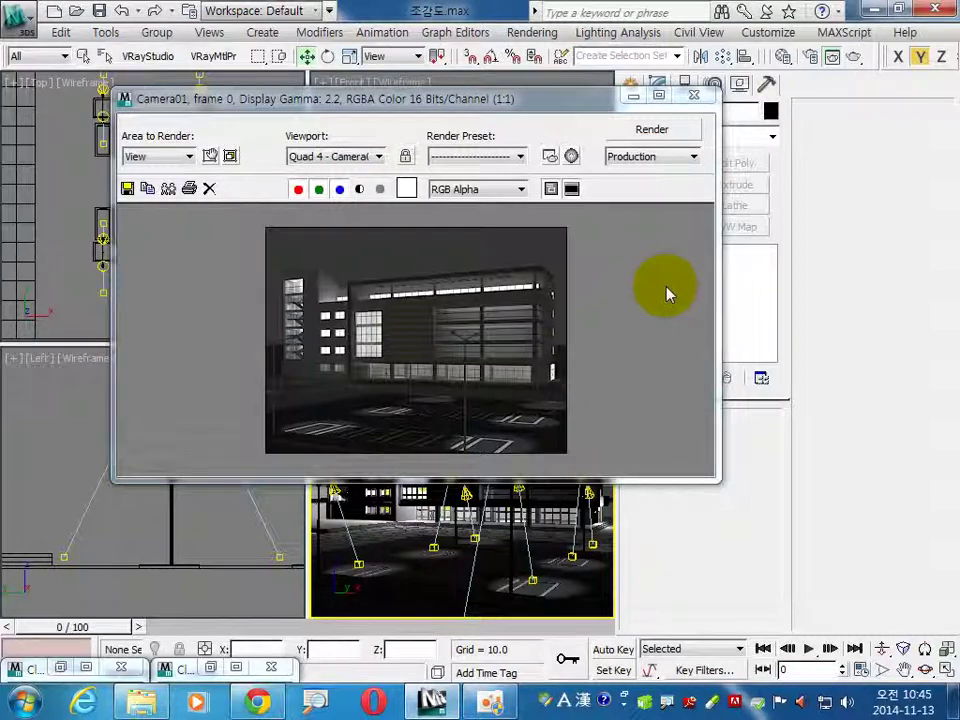
{"action": "key", "text": "F10"}
{"action": "left_click", "coordinate": [437, 78]}
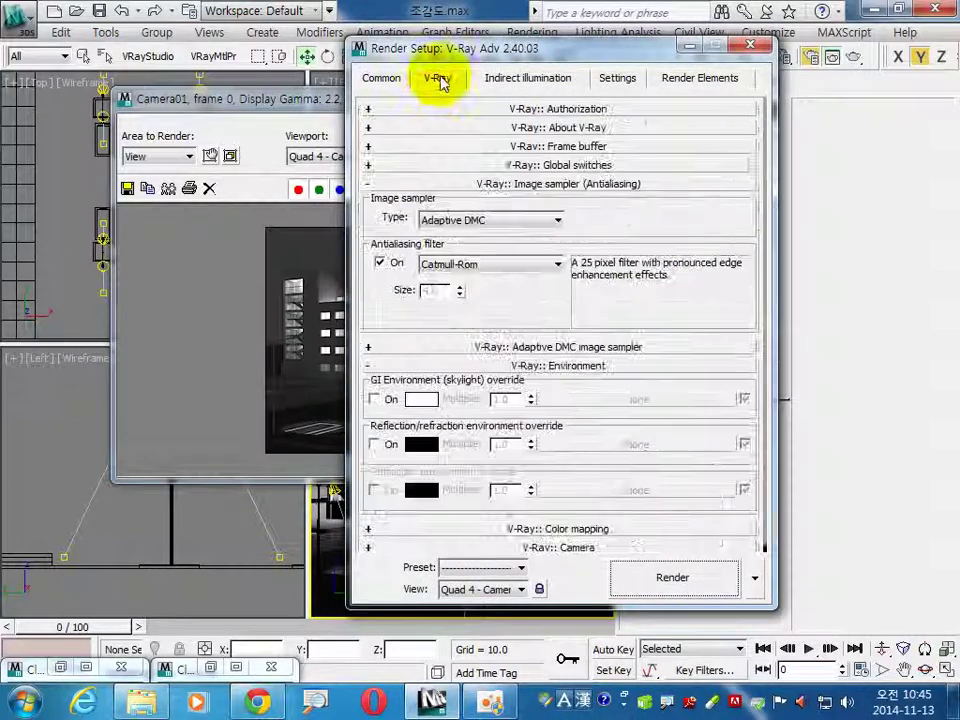